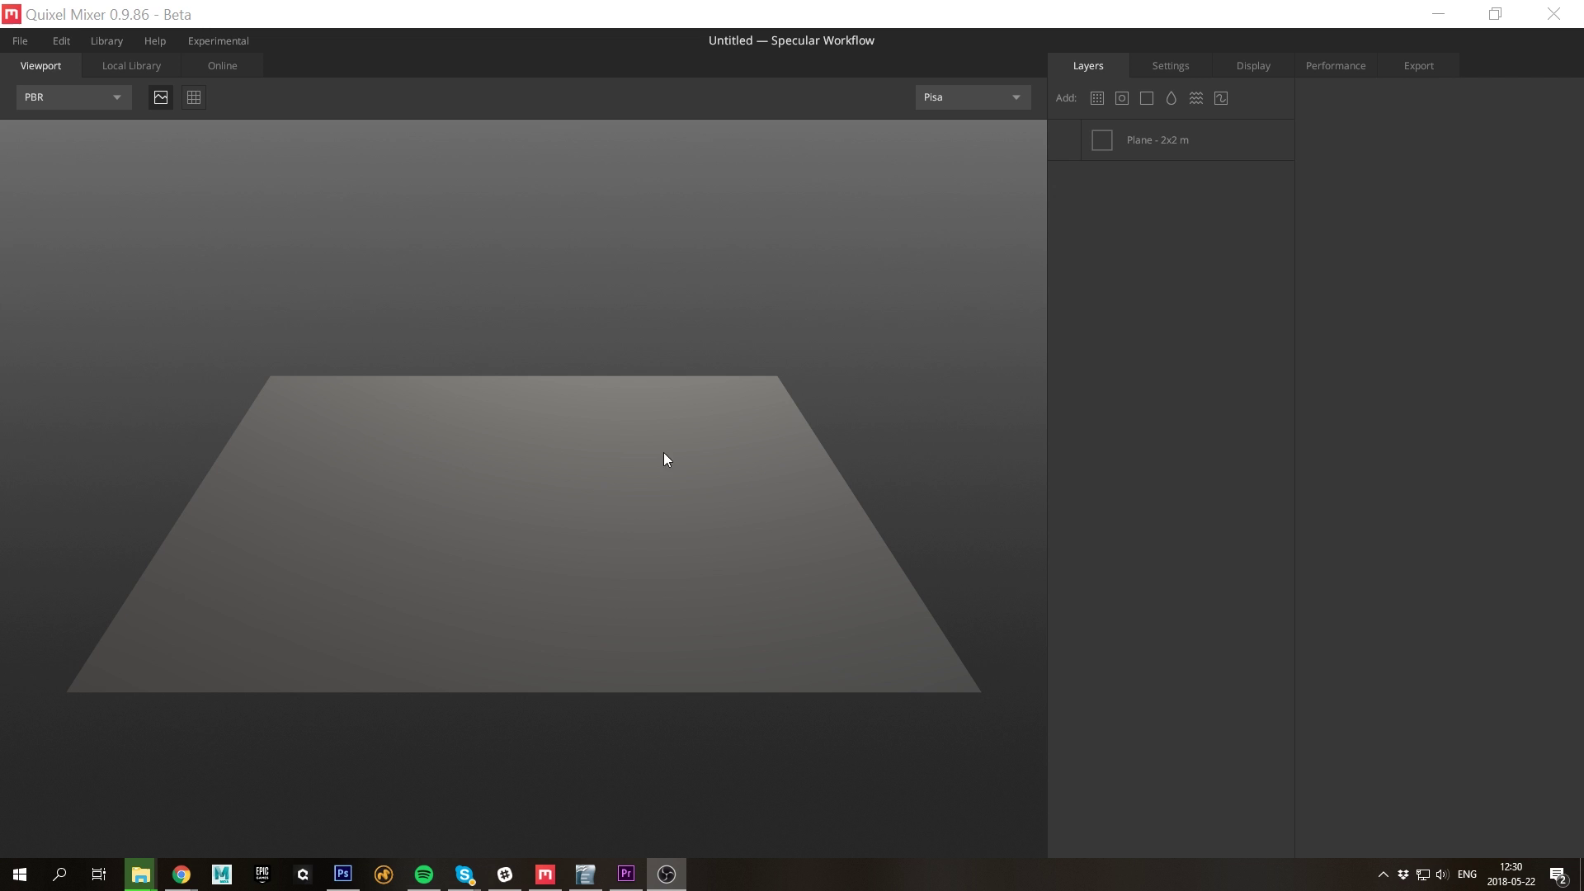
Add a paint layer and load the Quixel_Rubble_01_Brush image as the custom brush alpha
{"action": "left_click", "coordinate": [1226, 103]}
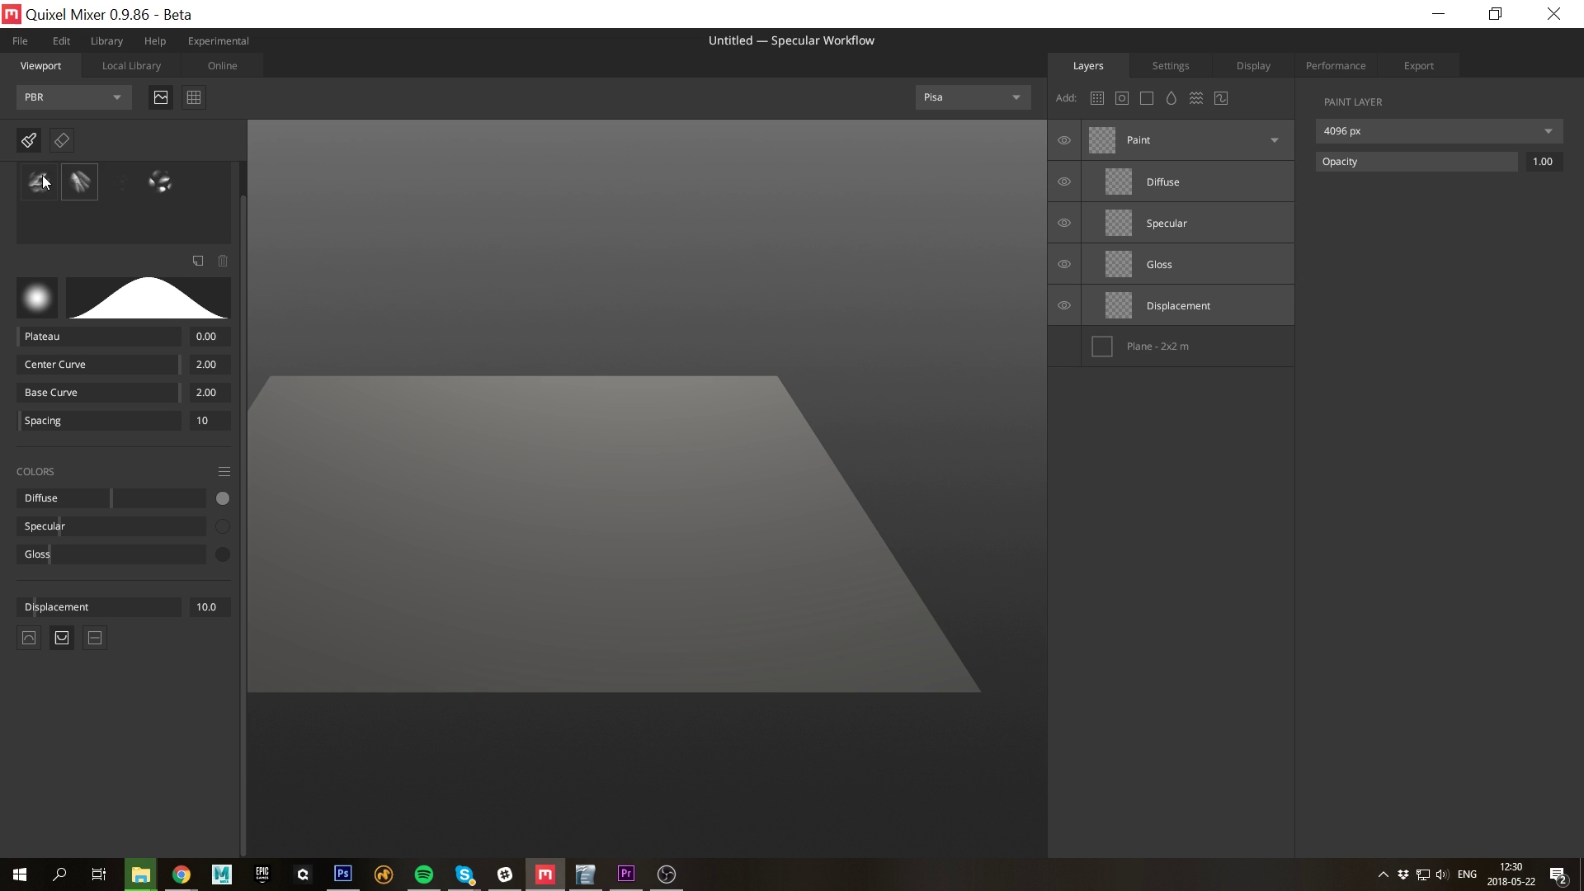
{"action": "left_click", "coordinate": [37, 298]}
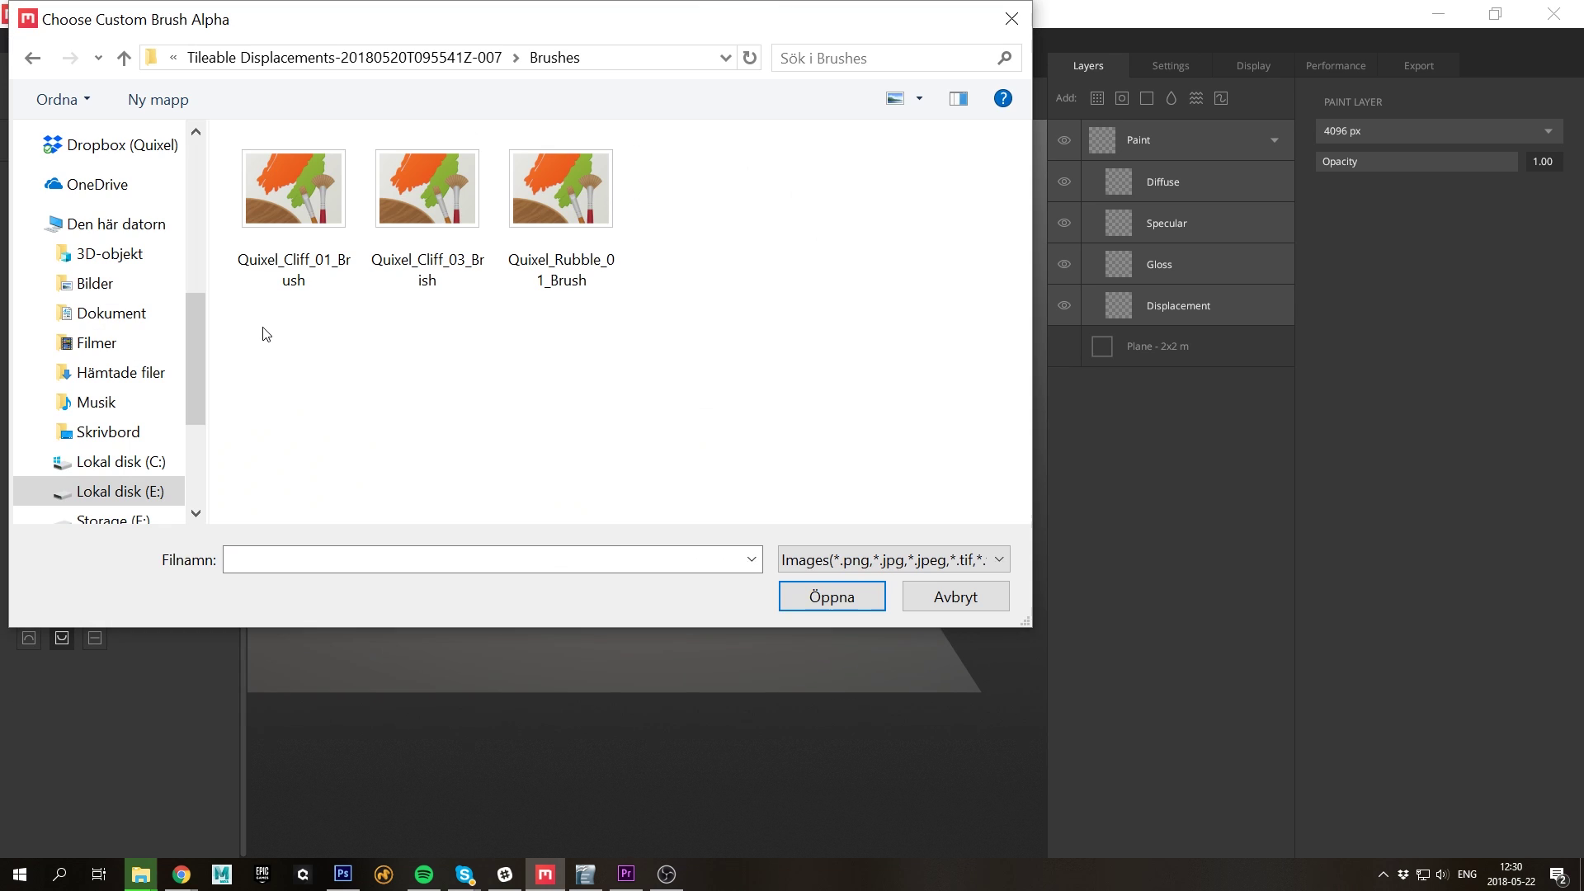
{"action": "left_click", "coordinate": [286, 210]}
{"action": "left_click", "coordinate": [414, 197]}
{"action": "left_click", "coordinate": [567, 190]}
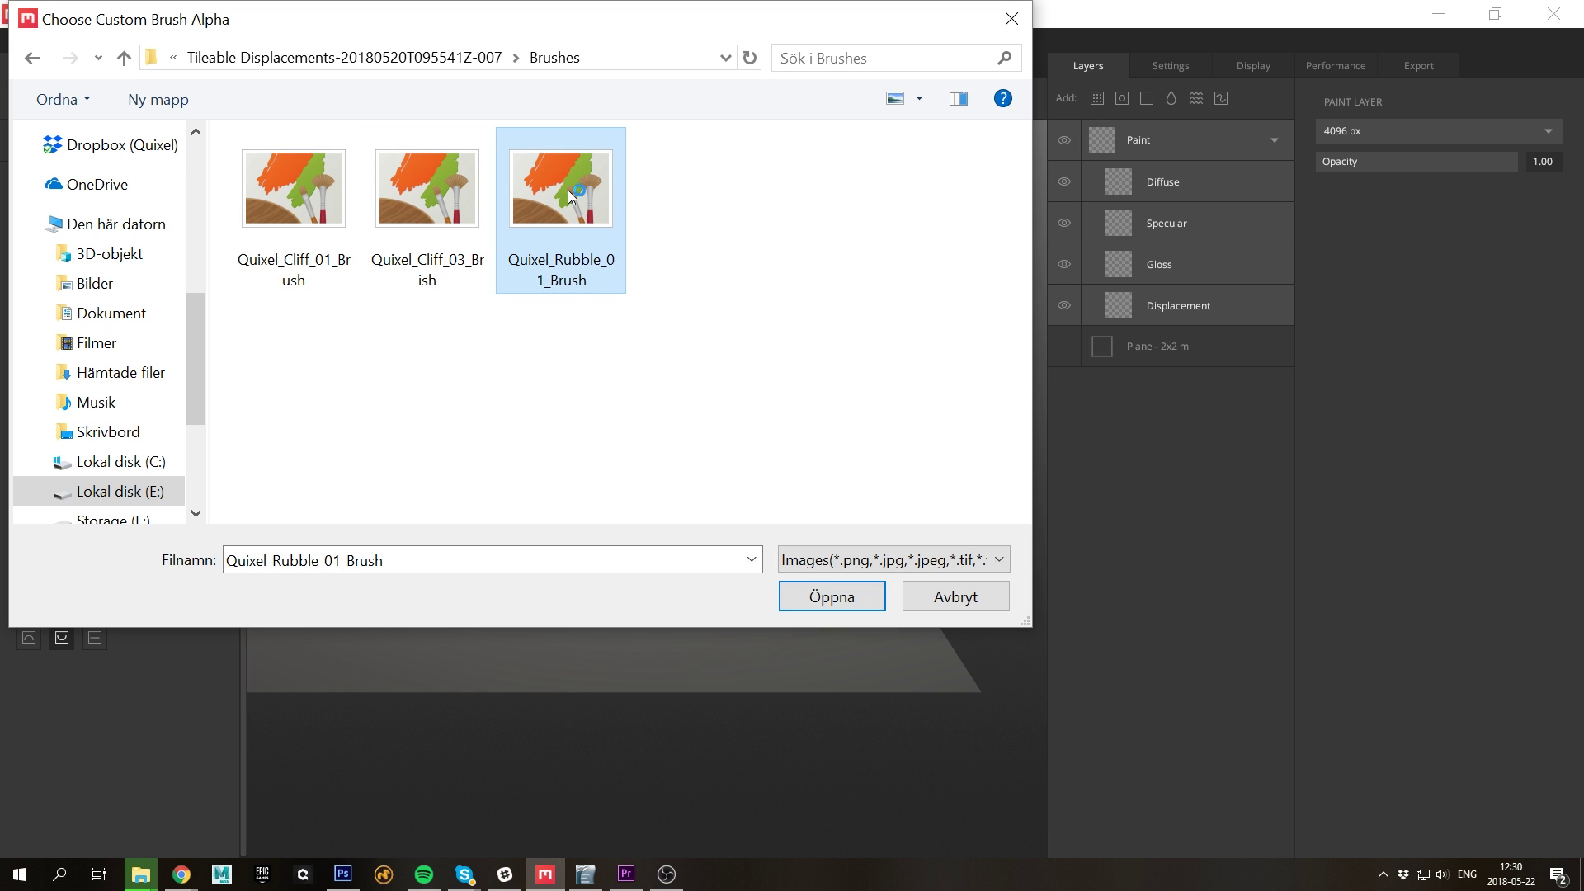
{"action": "double_click", "coordinate": [568, 190]}
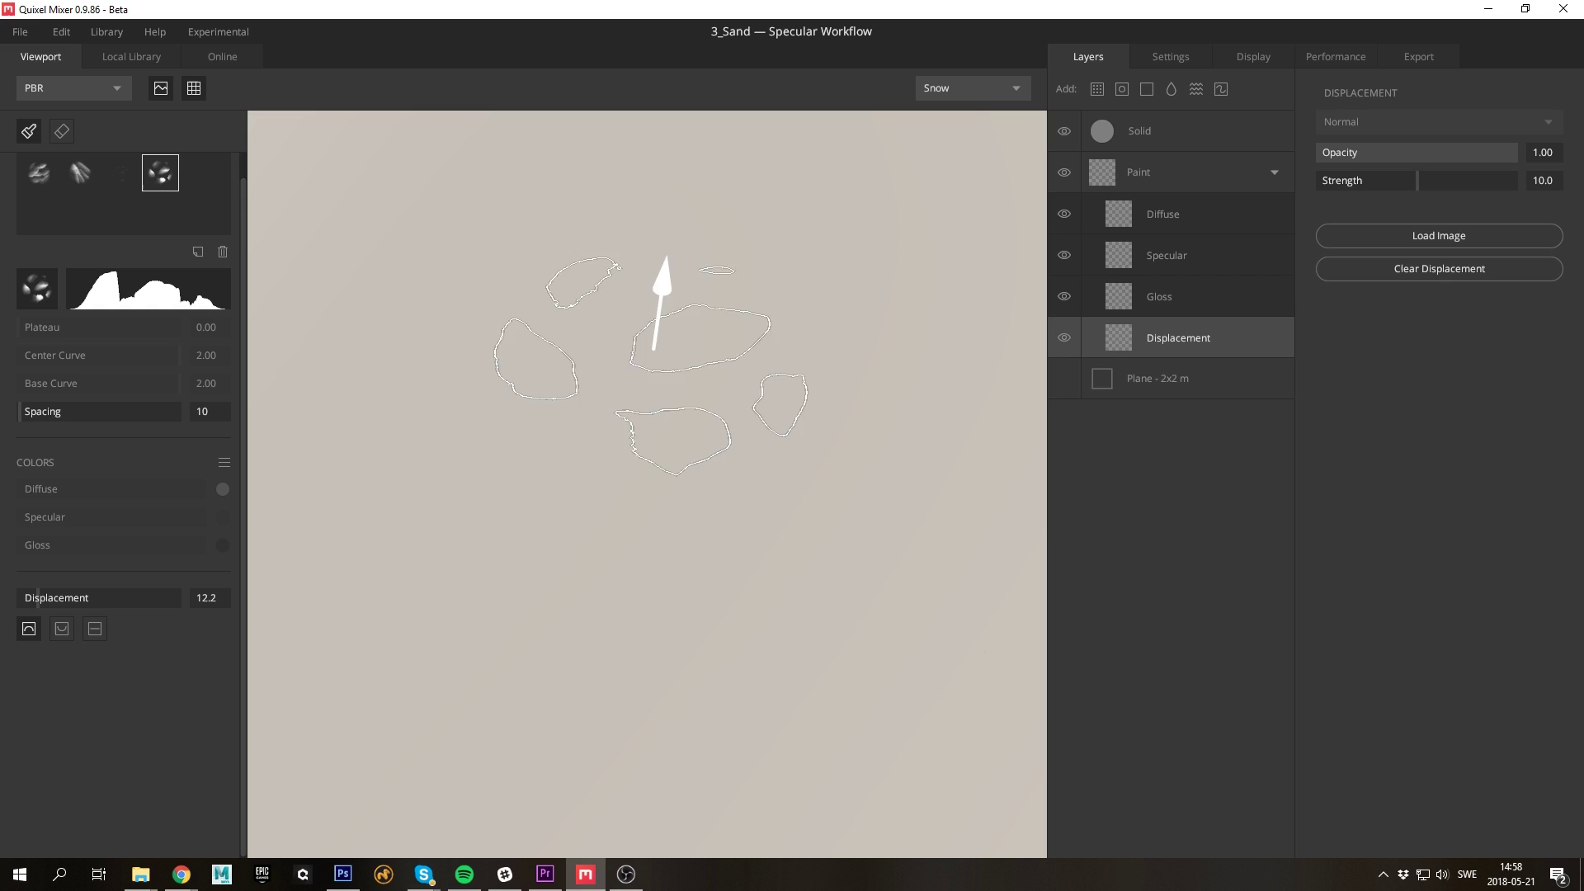
Stamp overlapping clusters of rocks across the tiled plane in the paint layer's displacement with the rubble brush, reducing brush displacement to 4.08
{"action": "left_click", "coordinate": [699, 338]}
{"action": "left_click_drag", "start_coordinate": [746, 330], "coordinate": [730, 470], "text": "alt"}
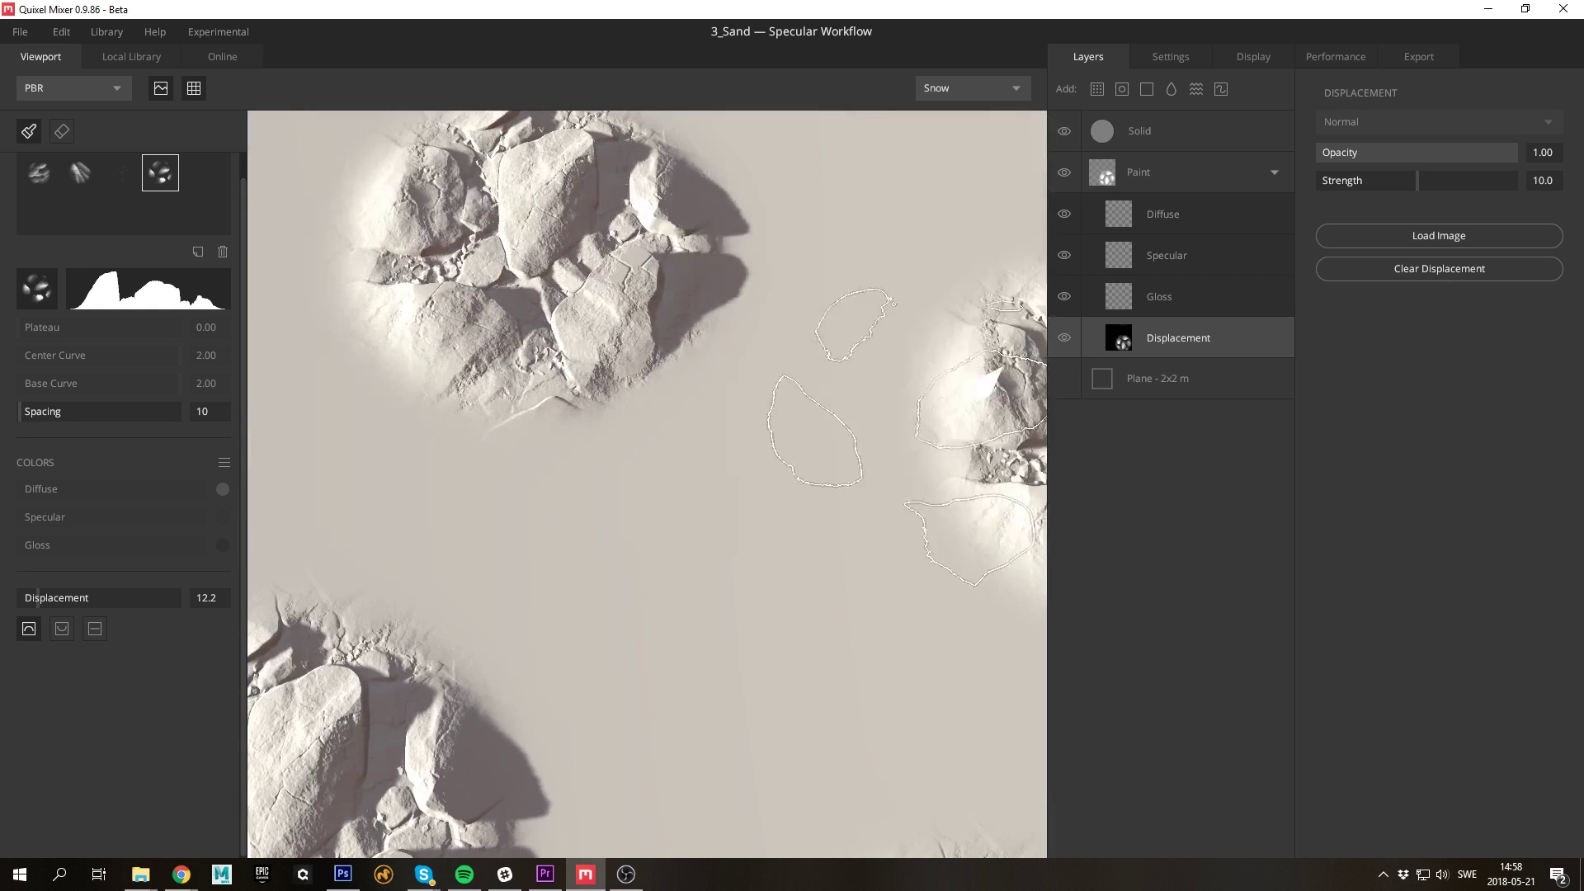
{"action": "middle_click_drag", "start_coordinate": [730, 470], "coordinate": [693, 444], "text": "alt"}
{"action": "left_click", "coordinate": [693, 356]}
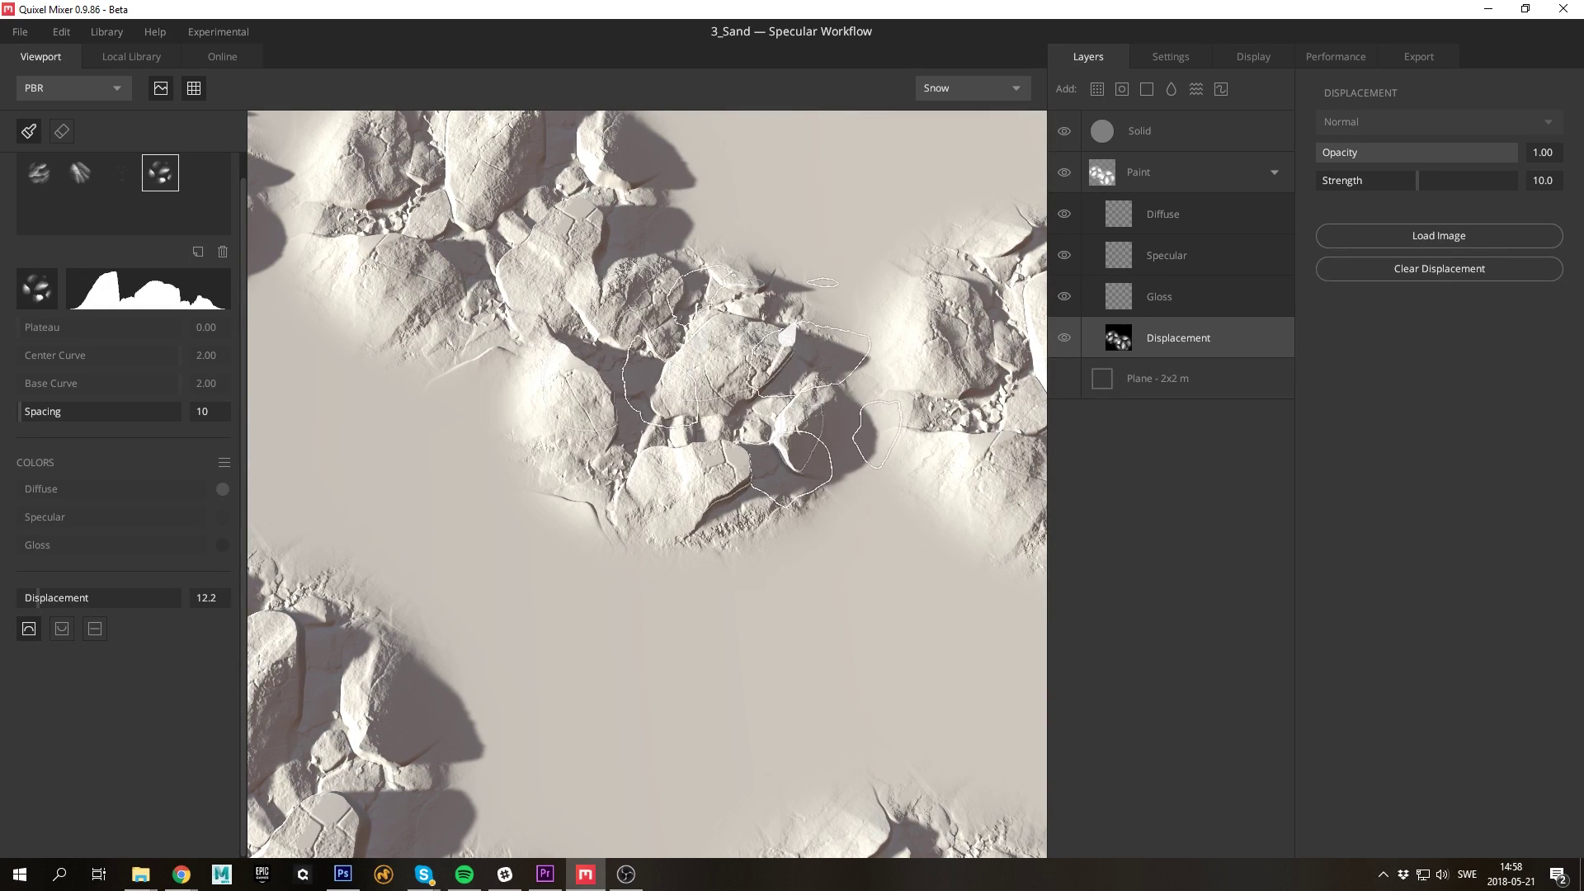
{"action": "left_click_drag", "start_coordinate": [693, 357], "coordinate": [772, 458], "text": "alt"}
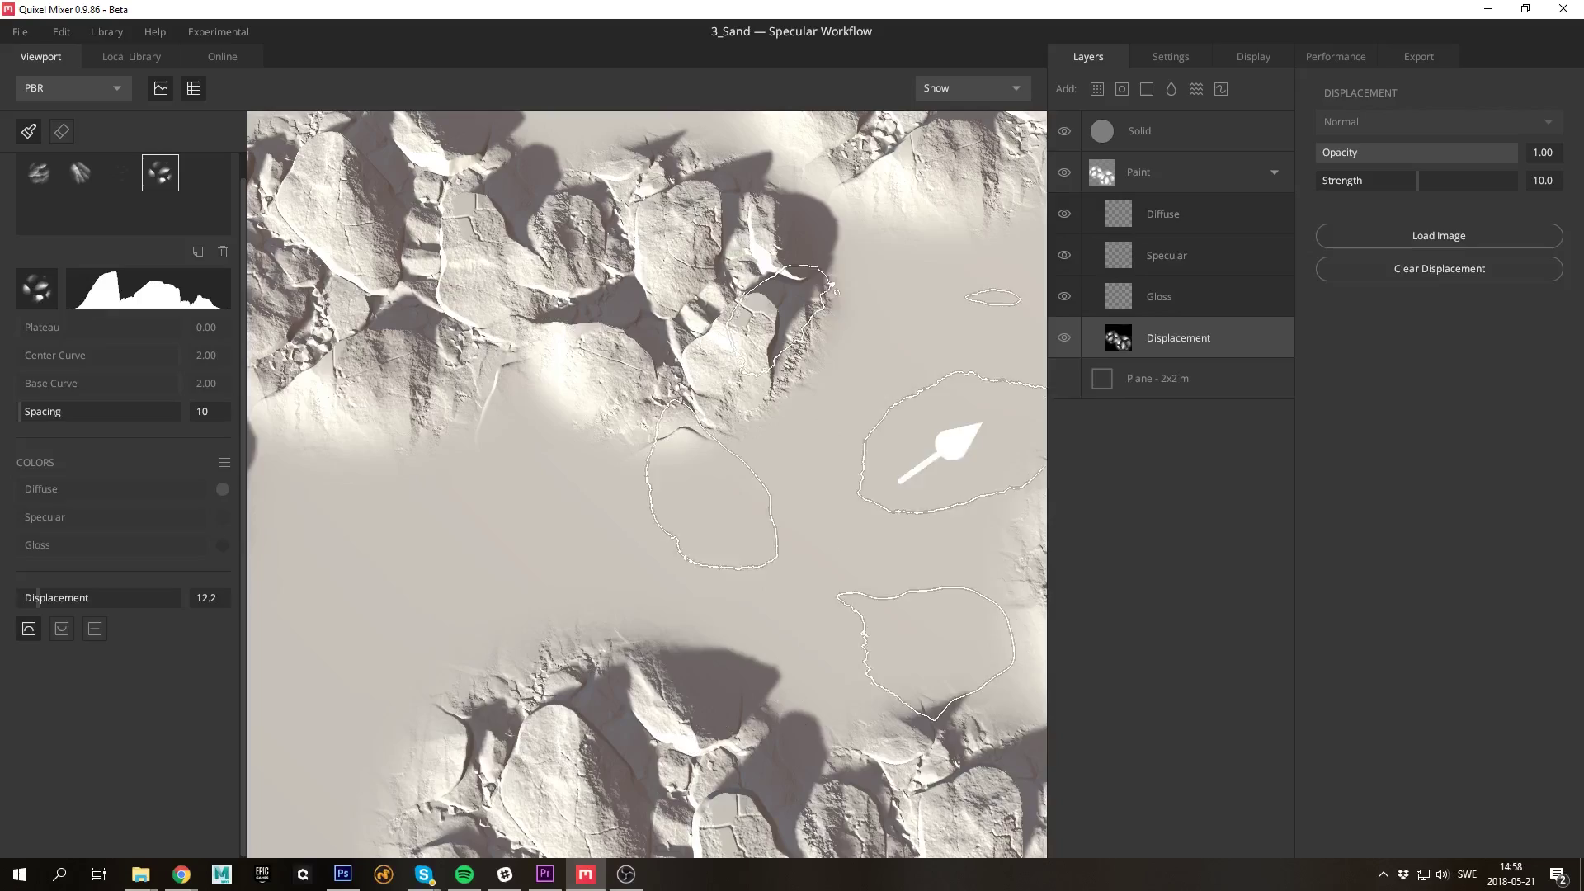
{"action": "left_click", "coordinate": [879, 500]}
{"action": "left_click_drag", "start_coordinate": [812, 528], "coordinate": [536, 293], "text": "alt"}
{"action": "mouse_move", "coordinate": [537, 174]}
{"action": "left_mouse_down", "text": "alt"}
{"action": "mouse_move", "coordinate": [566, 477]}
{"action": "mouse_move", "coordinate": [479, 363]}
{"action": "left_mouse_up", "text": "alt"}
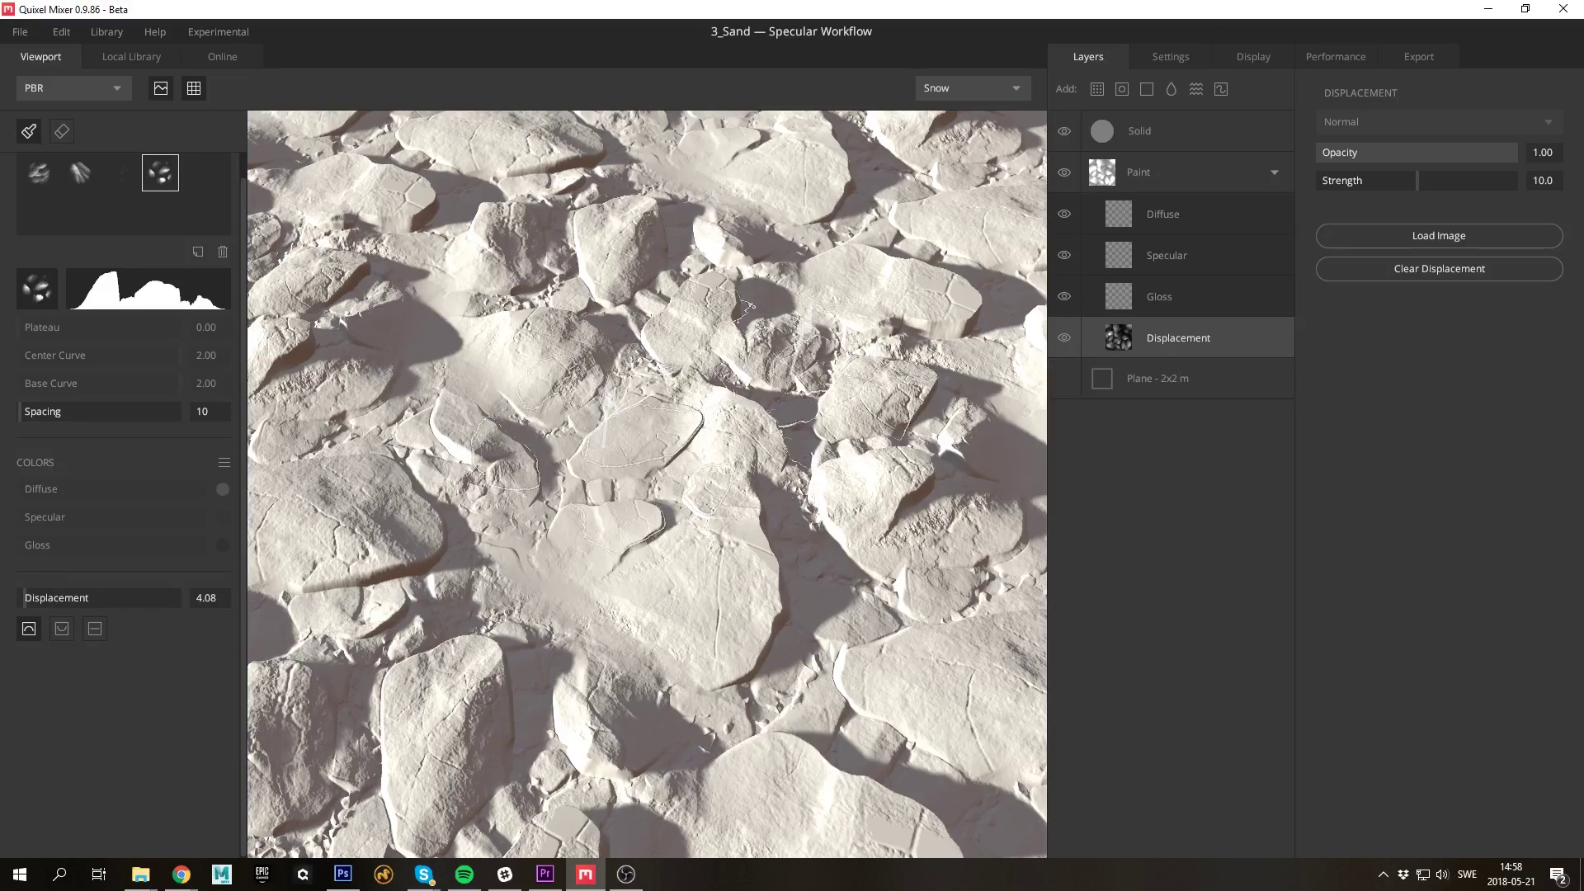
{"action": "mouse_move", "coordinate": [620, 429]}
{"action": "left_mouse_down", "text": "alt"}
{"action": "mouse_move", "coordinate": [532, 186]}
{"action": "mouse_move", "coordinate": [336, 432]}
{"action": "mouse_move", "coordinate": [708, 280]}
{"action": "left_mouse_up", "text": "alt"}
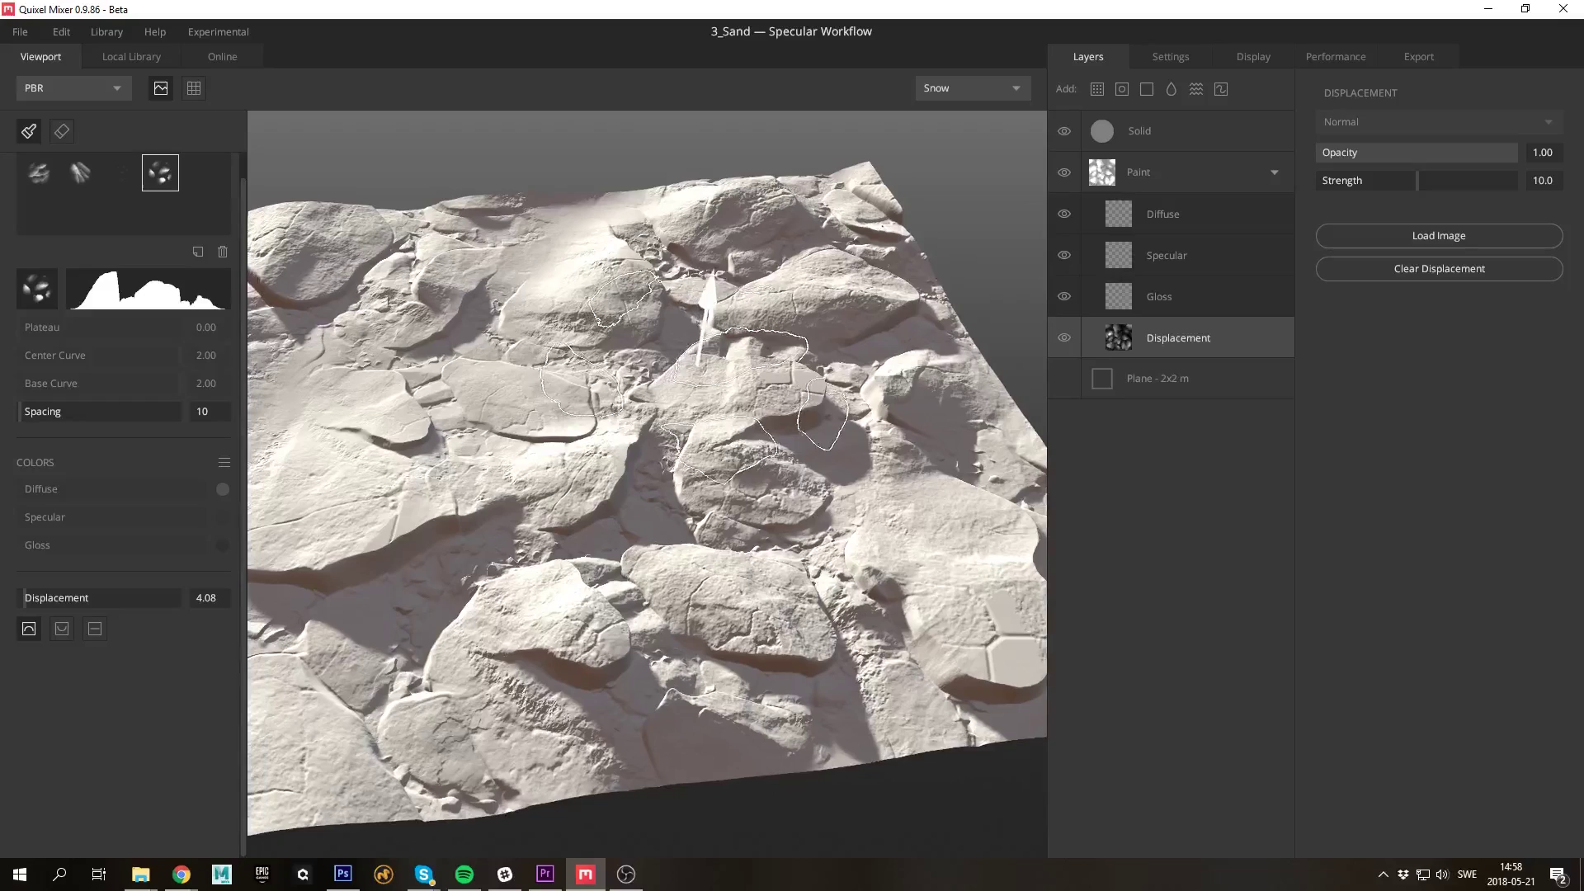
Delete the Solid layer and add the Rock Smooth surface from the library above the paint layer
{"action": "left_click", "coordinate": [1196, 136]}
{"action": "key", "text": "Delete"}
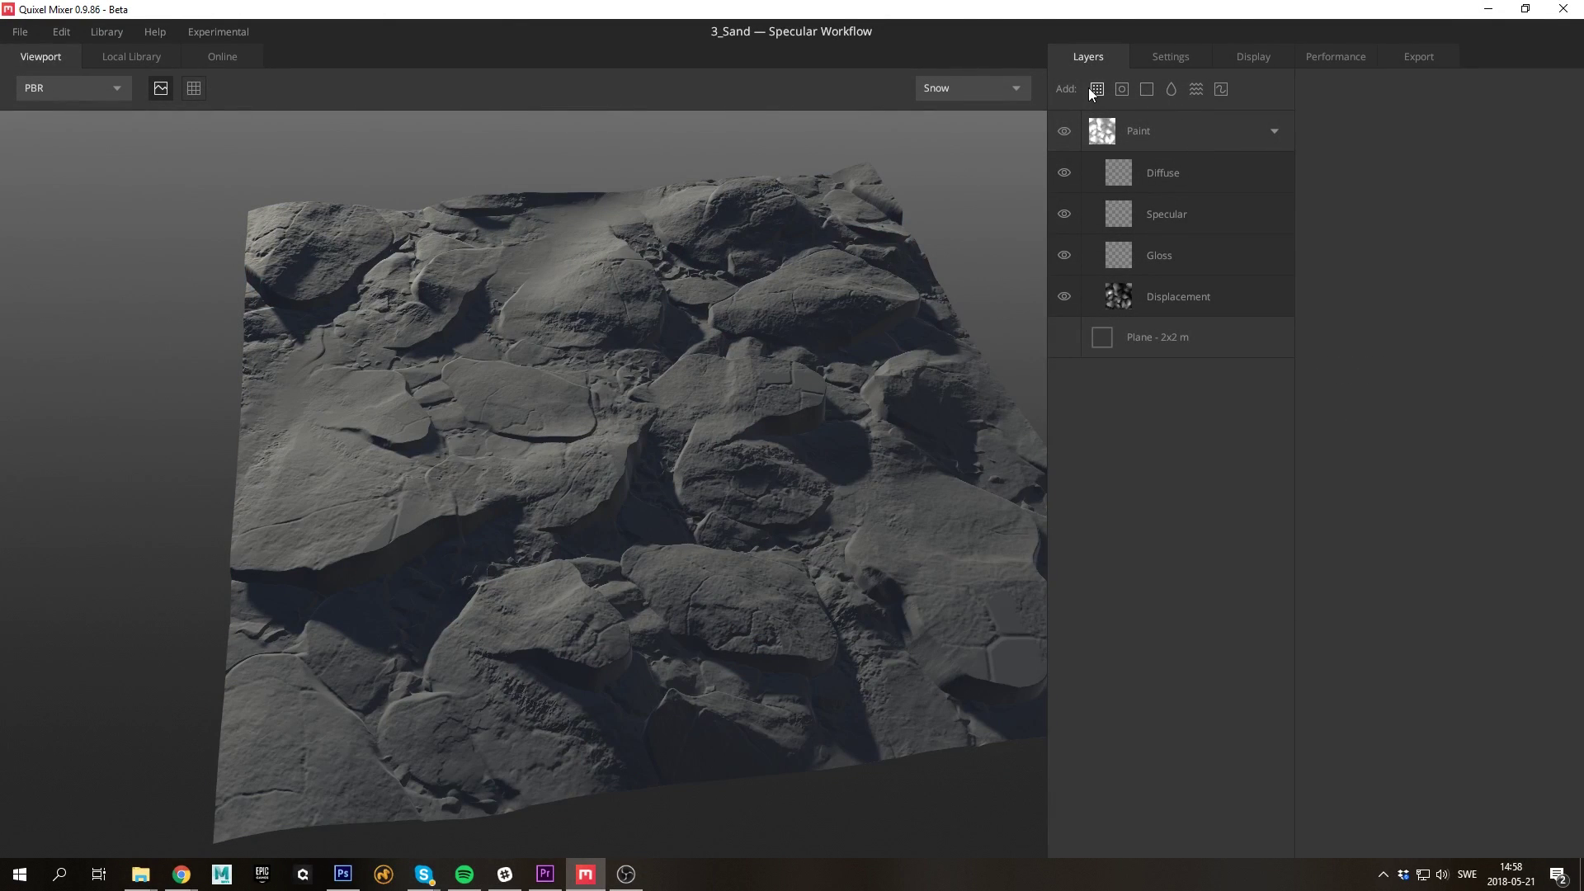
{"action": "left_click", "coordinate": [1091, 87]}
{"action": "left_click", "coordinate": [819, 257]}
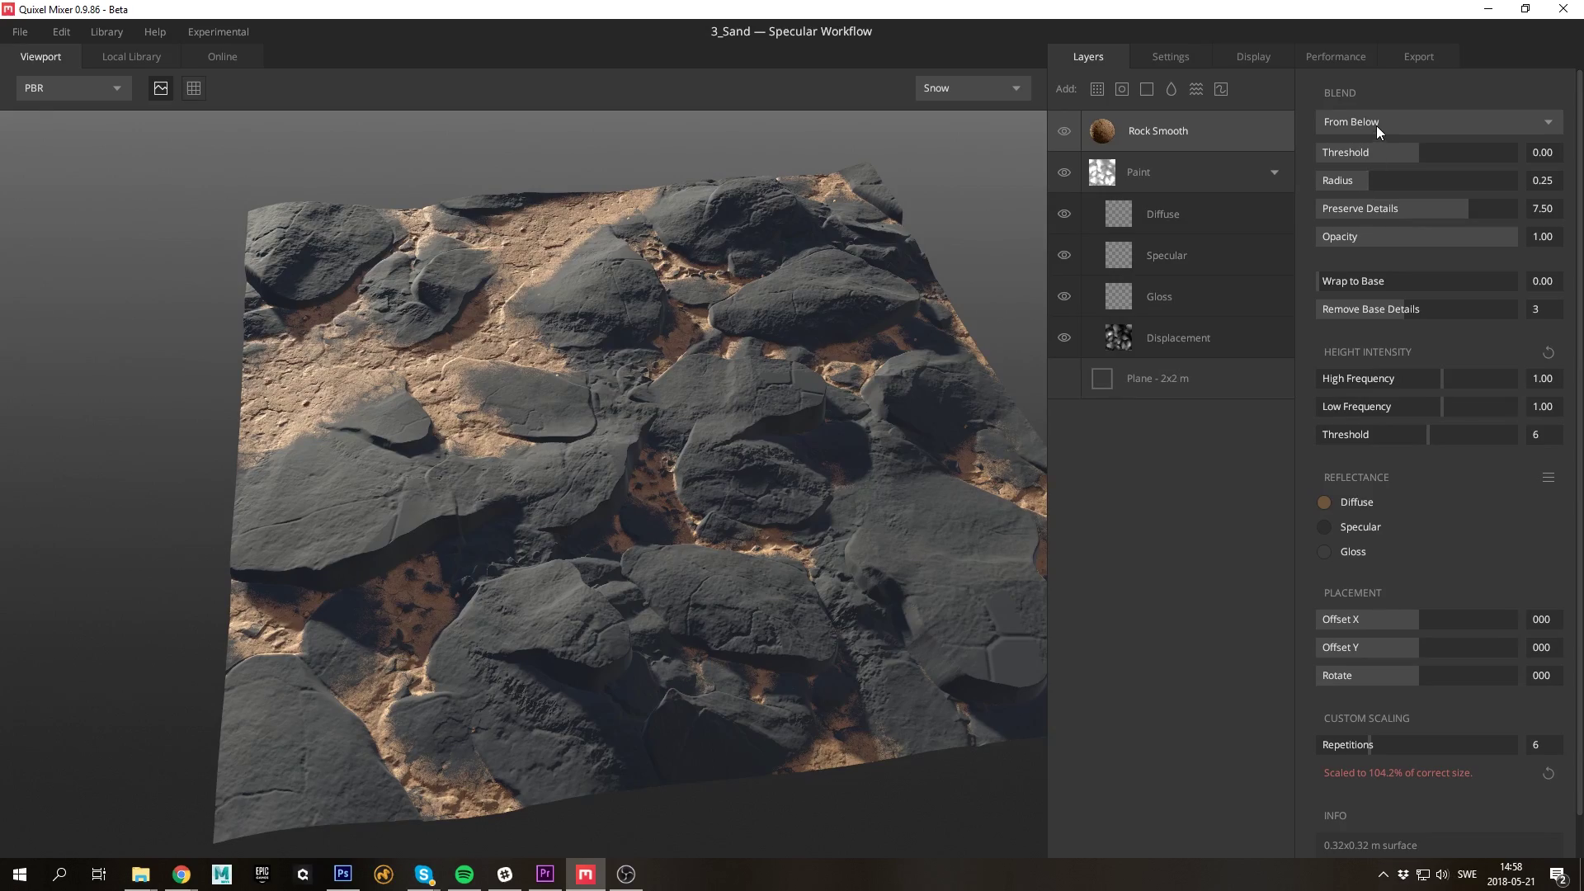
Blend Rock Smooth From Above with threshold 2.00 and Wrap to Base 1.00, and set its repetitions to 3
{"action": "left_click", "coordinate": [1376, 126]}
{"action": "left_click", "coordinate": [1376, 147]}
{"action": "left_click_drag", "start_coordinate": [1378, 152], "coordinate": [1518, 157]}
{"action": "left_click_drag", "start_coordinate": [1321, 281], "coordinate": [1542, 309]}
{"action": "left_click_drag", "start_coordinate": [1350, 744], "coordinate": [1337, 739]}
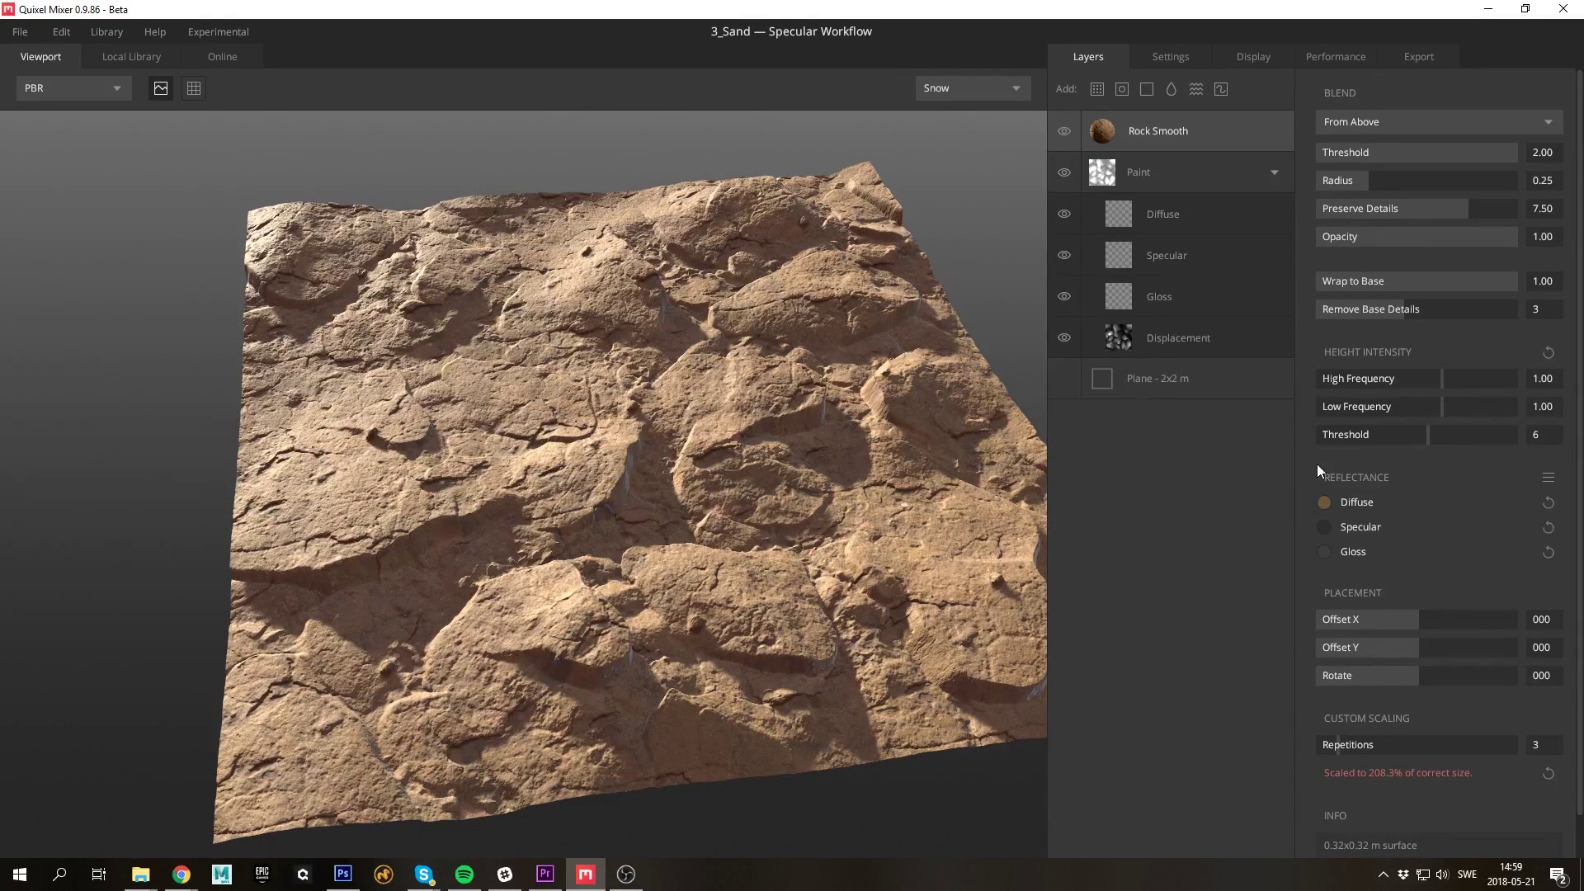
Recolour the Rock Smooth diffuse to a dark reddish brown, about hex 653C1E
{"action": "left_click", "coordinate": [1324, 501]}
{"action": "left_click", "coordinate": [908, 413]}
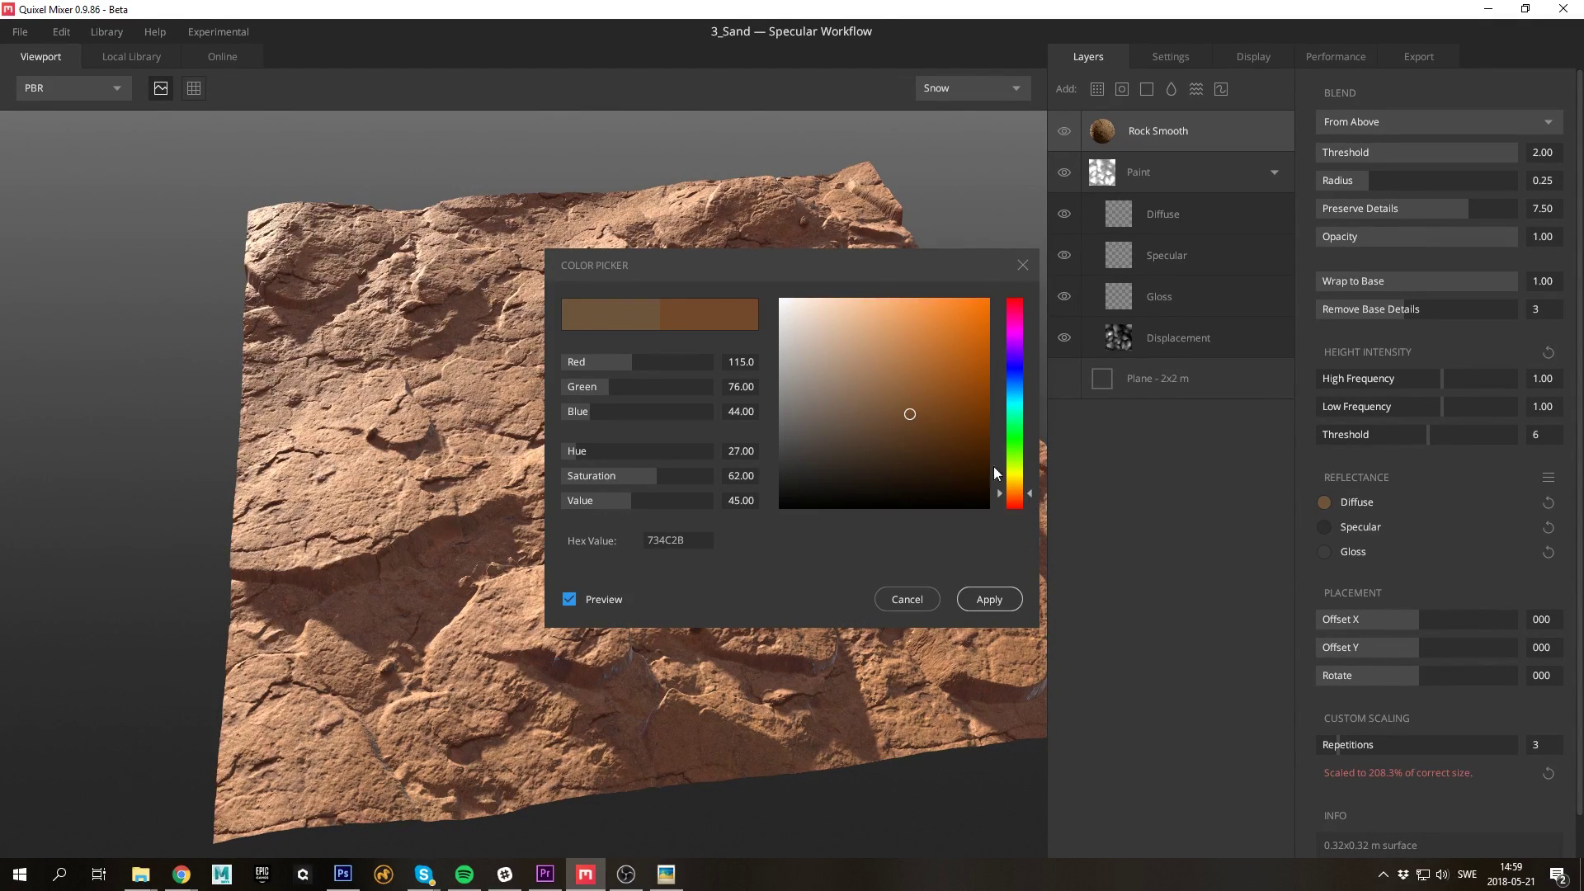
{"action": "left_click", "coordinate": [927, 425]}
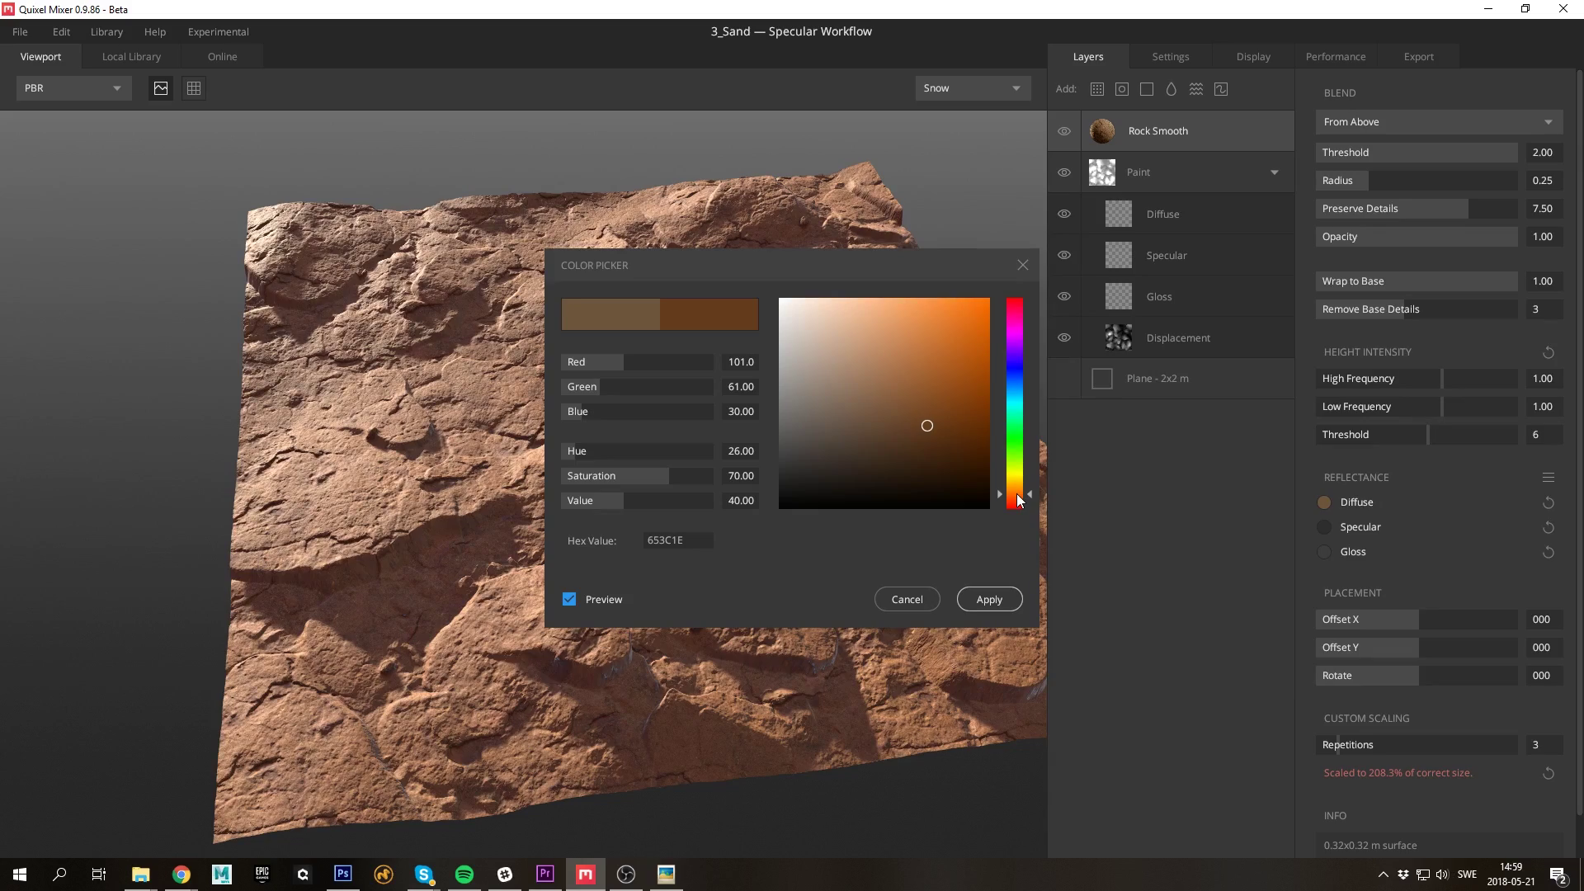
{"action": "left_click", "coordinate": [989, 599]}
{"action": "left_click_drag", "start_coordinate": [858, 537], "coordinate": [729, 448]}
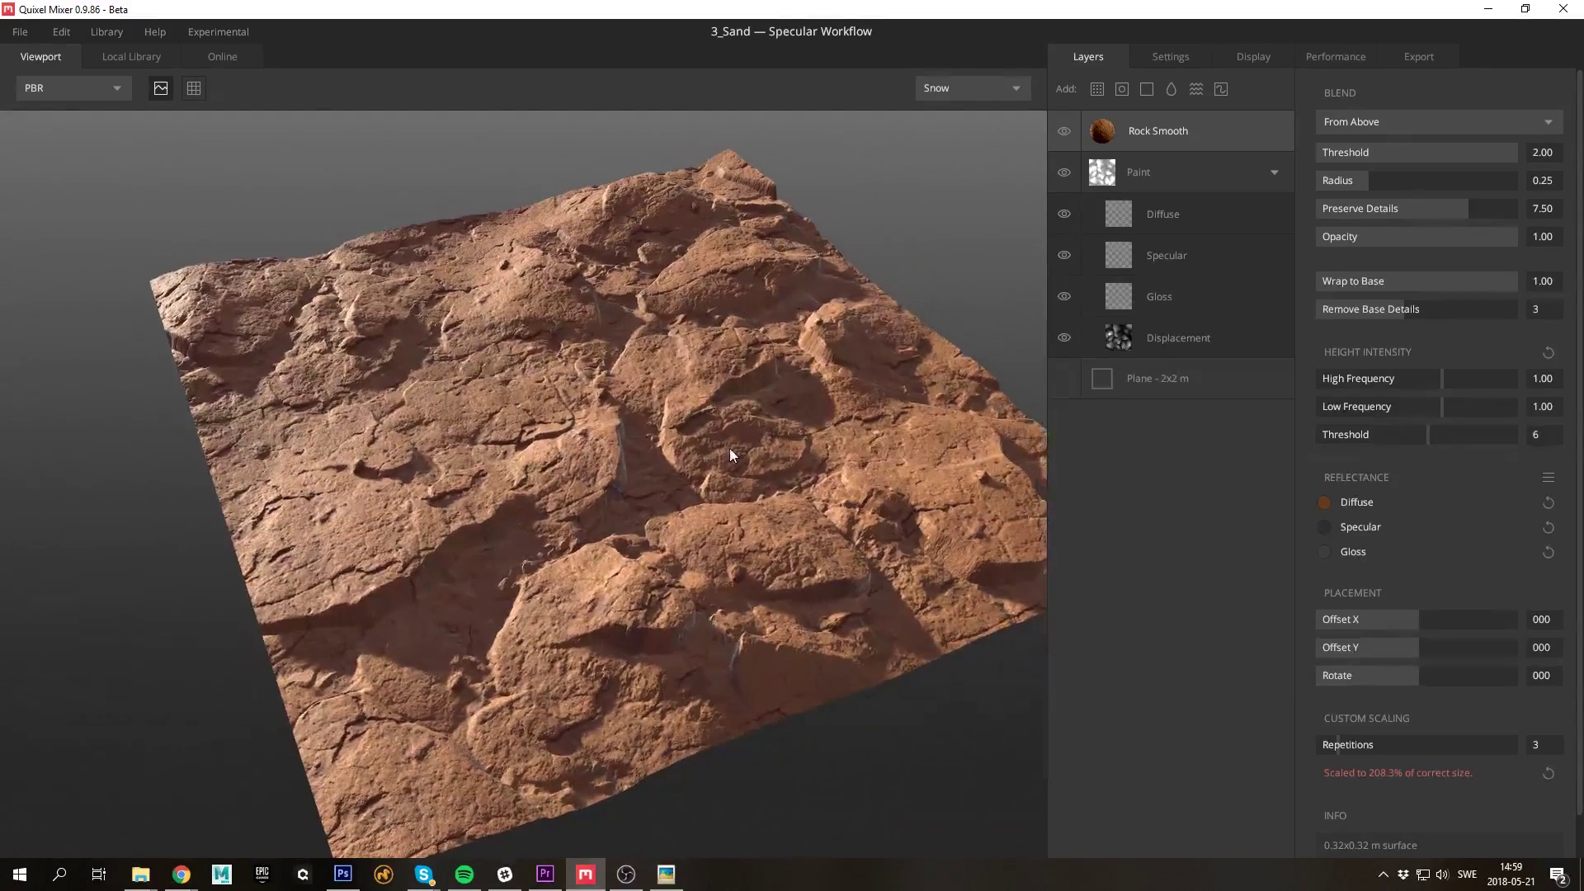
Add the Sand Sand surface on top with threshold -0.02 and radius 0.35, and tint its diffuse warm beige, about hex 826A4C
{"action": "left_click", "coordinate": [1098, 89]}
{"action": "scroll", "coordinate": [572, 526], "scroll_direction": "down", "scroll_amount": 5}
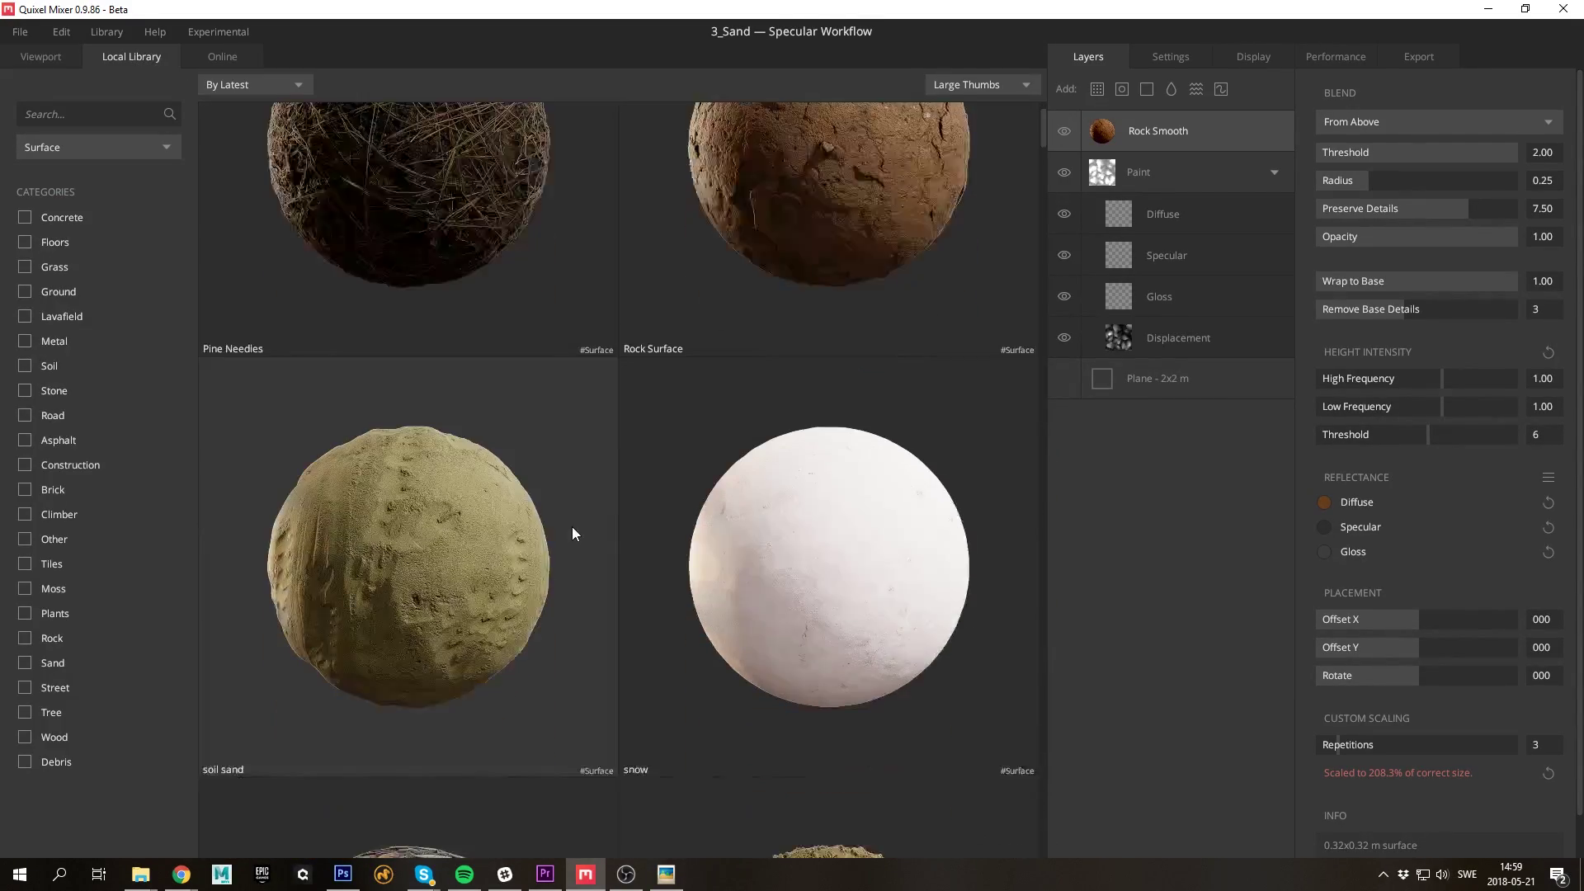
{"action": "left_click", "coordinate": [335, 195]}
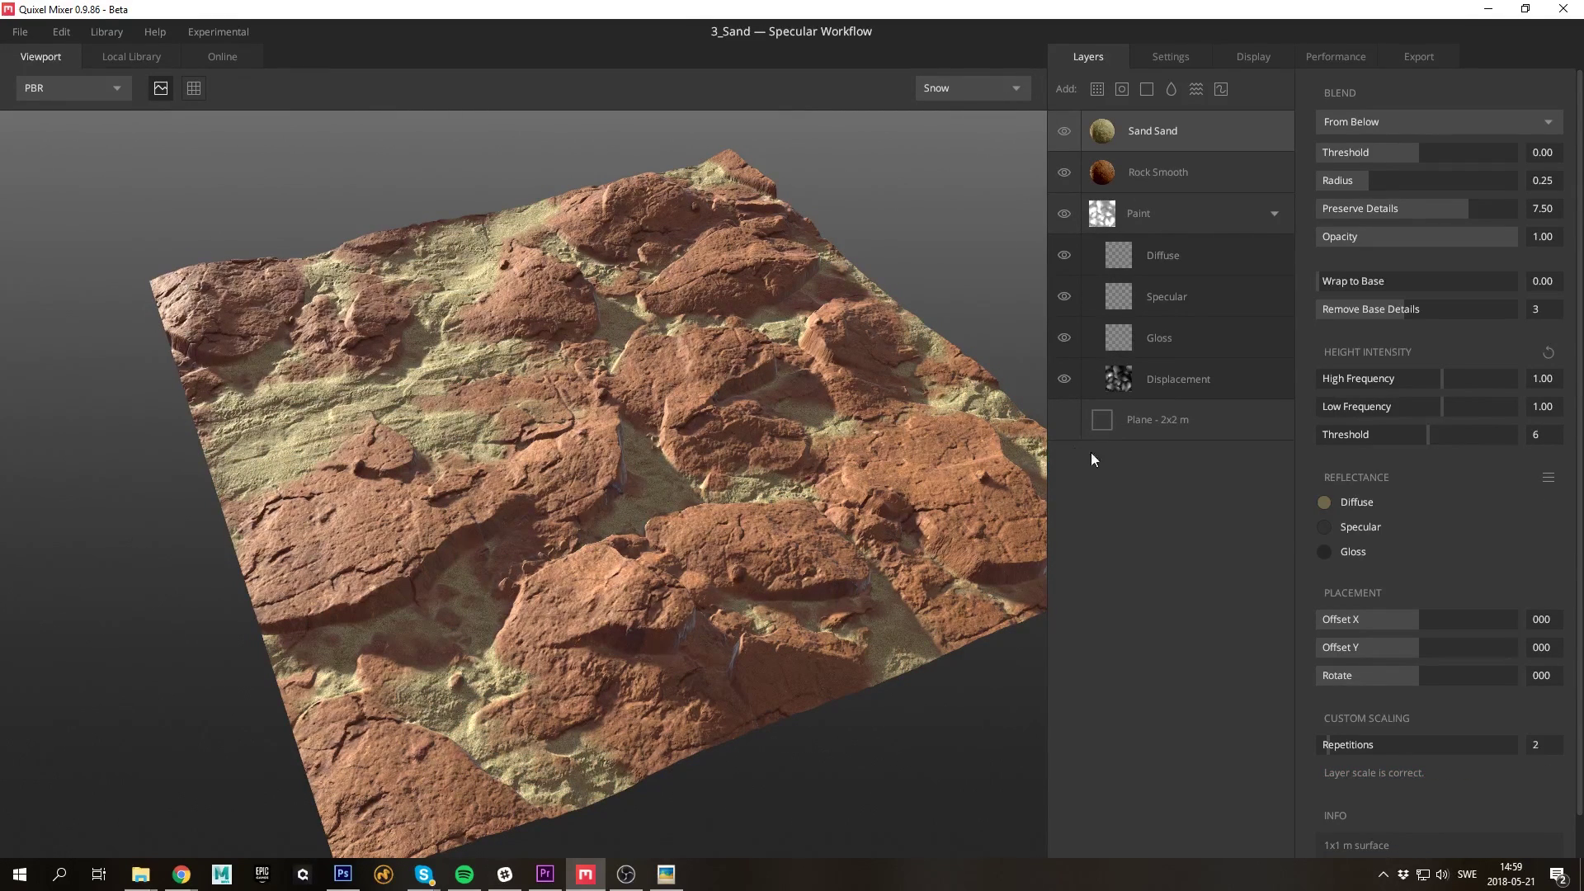
{"action": "left_click", "coordinate": [1324, 502]}
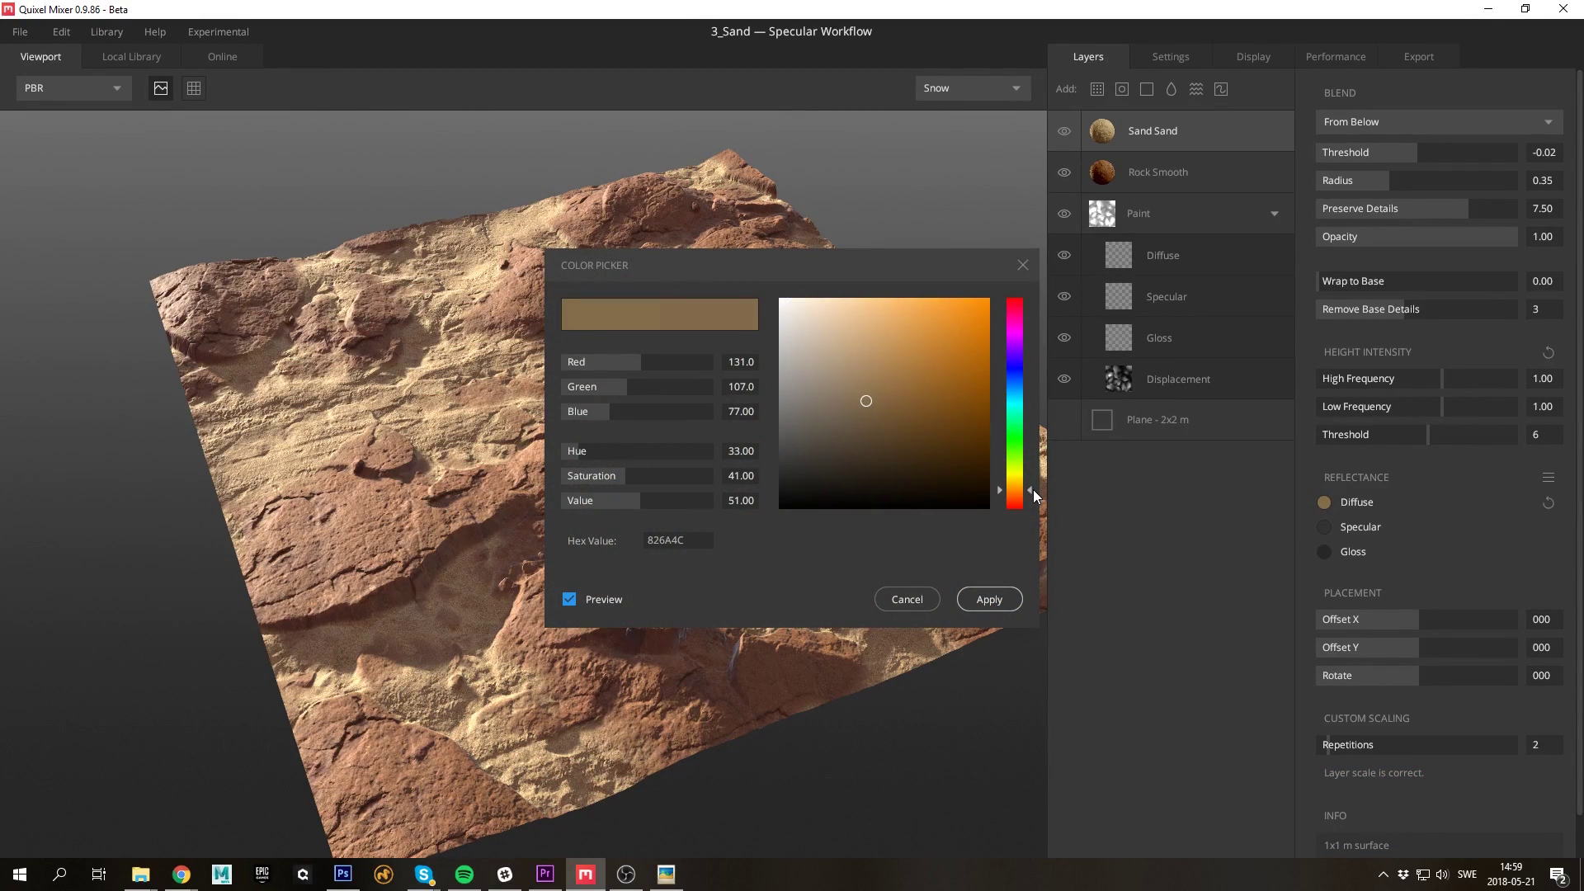
{"action": "left_click", "coordinate": [993, 600]}
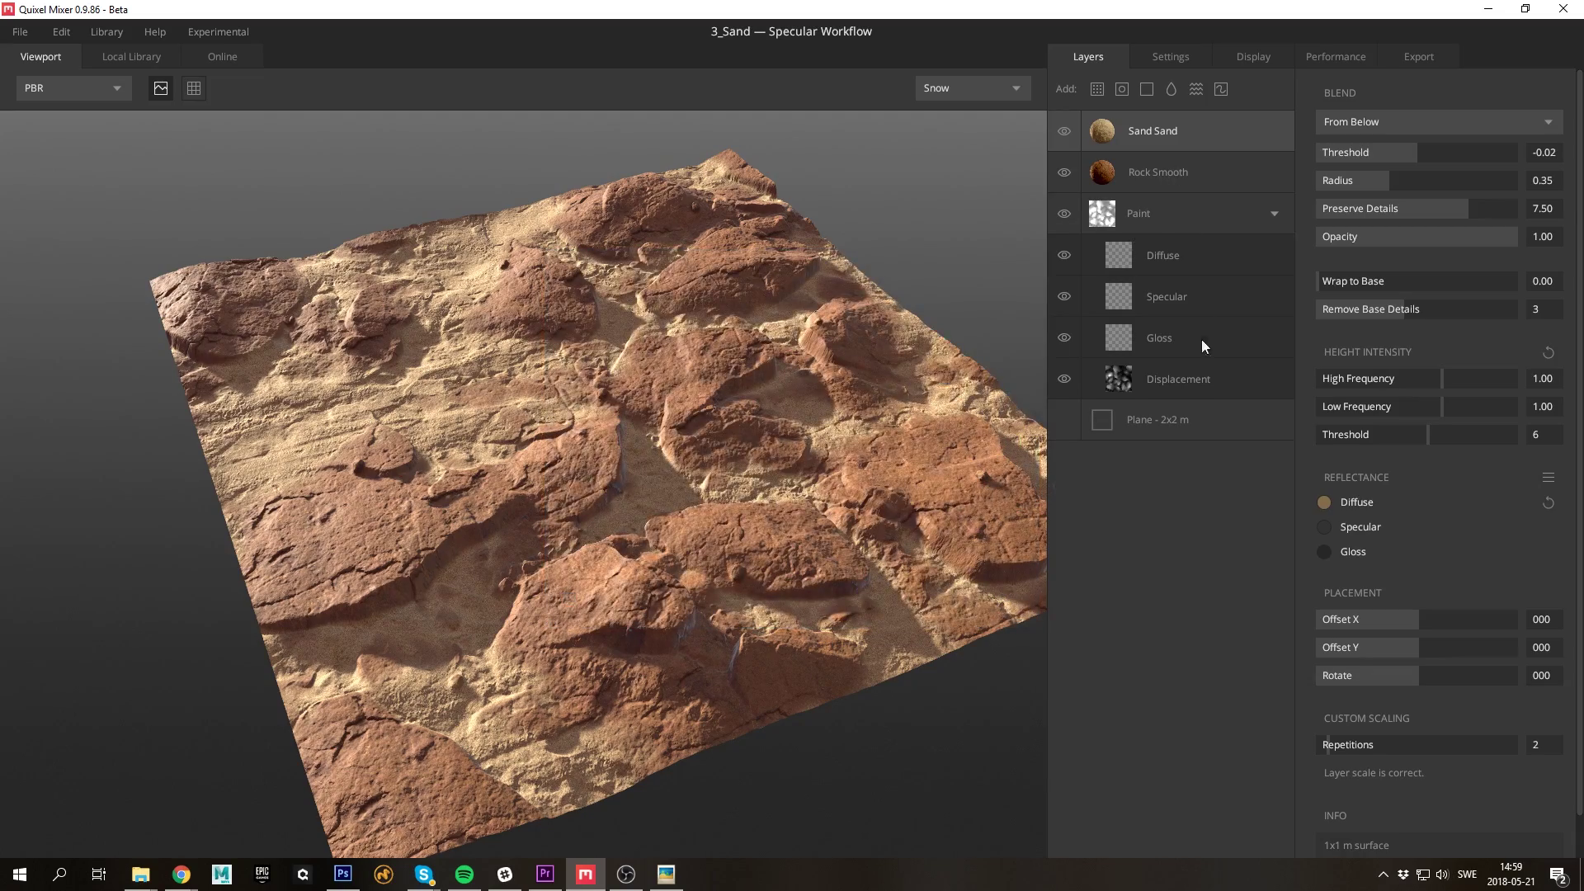
Select the paint layer's displacement with the cliff brush and set its strength to 7.76
{"action": "left_click", "coordinate": [1214, 379]}
{"action": "left_click", "coordinate": [86, 176]}
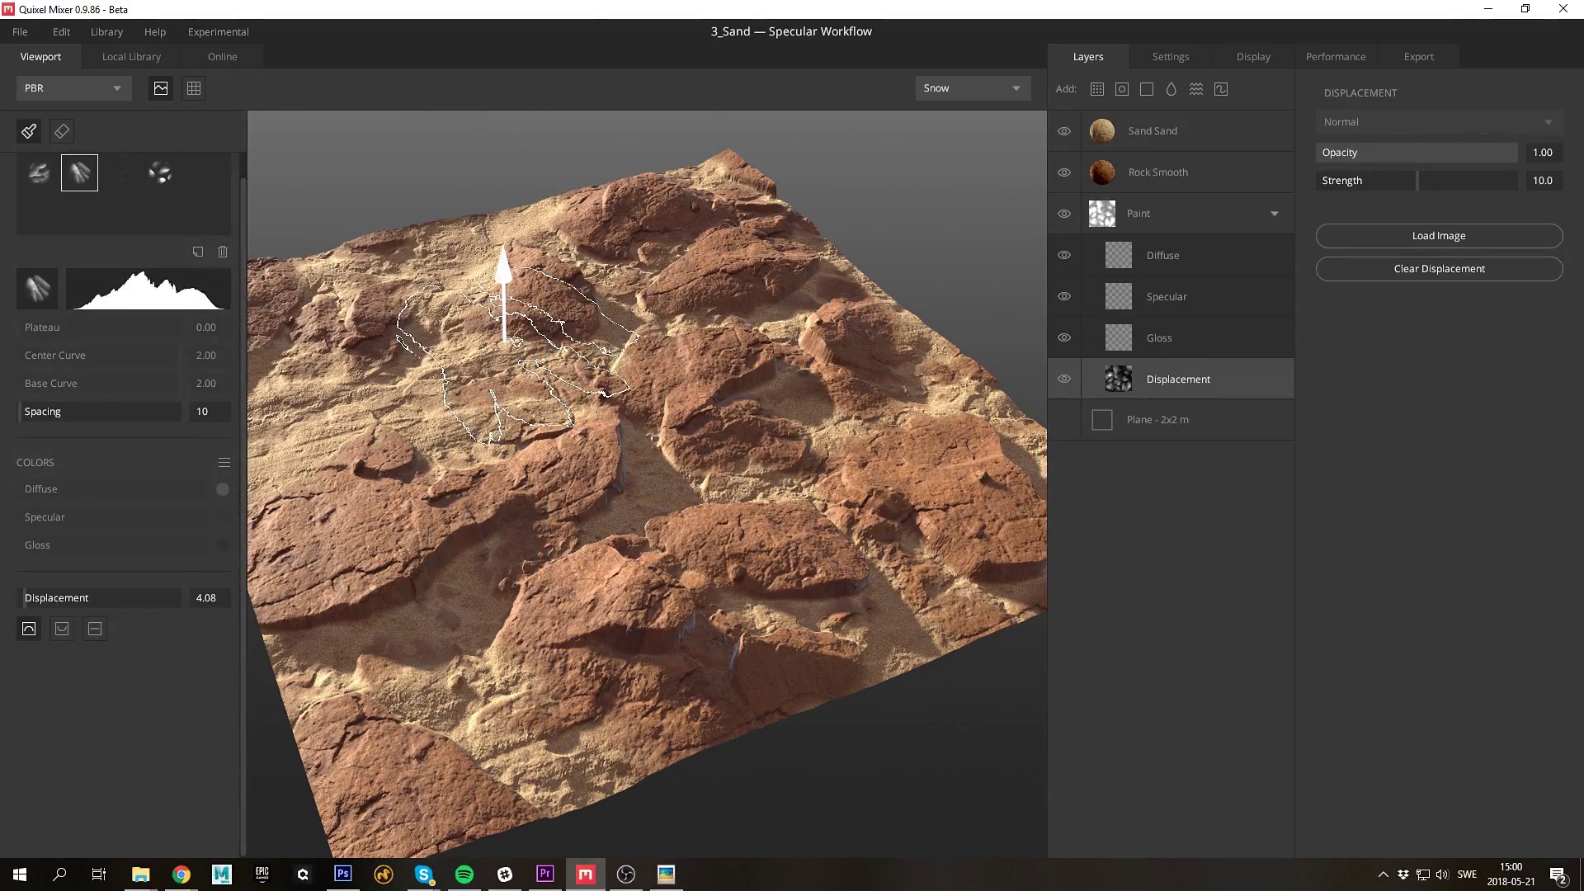
{"action": "mouse_move", "coordinate": [470, 361]}
{"action": "left_mouse_down", "text": "alt"}
{"action": "mouse_move", "coordinate": [358, 395]}
{"action": "mouse_move", "coordinate": [636, 417]}
{"action": "mouse_move", "coordinate": [718, 478]}
{"action": "mouse_move", "coordinate": [629, 294]}
{"action": "mouse_move", "coordinate": [769, 361]}
{"action": "left_mouse_up", "text": "alt"}
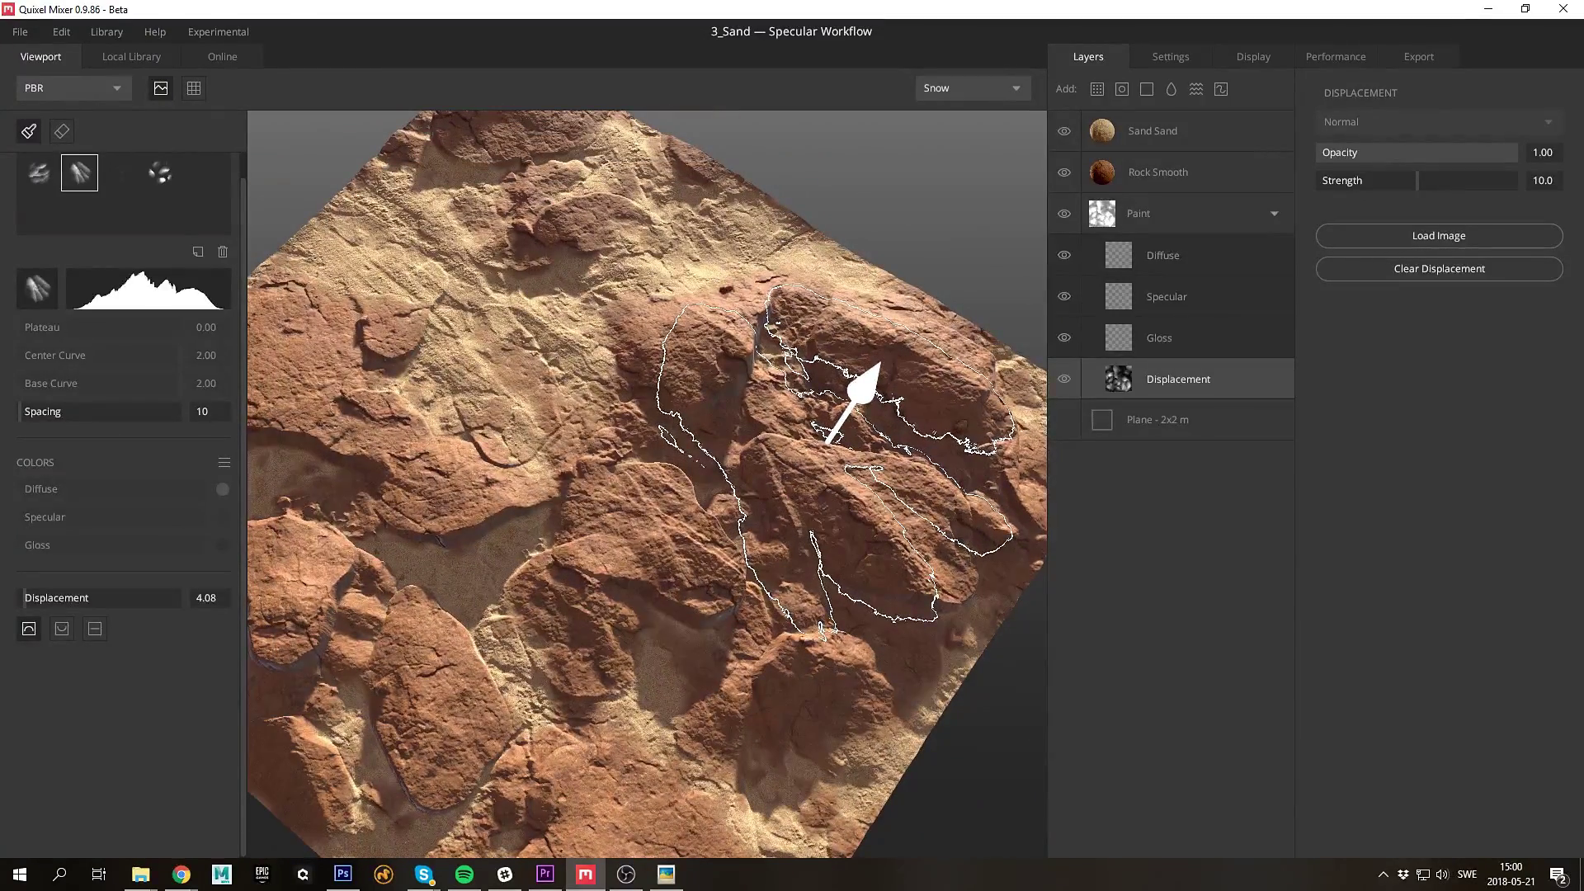
{"action": "left_click_drag", "start_coordinate": [685, 301], "coordinate": [804, 368], "text": "alt"}
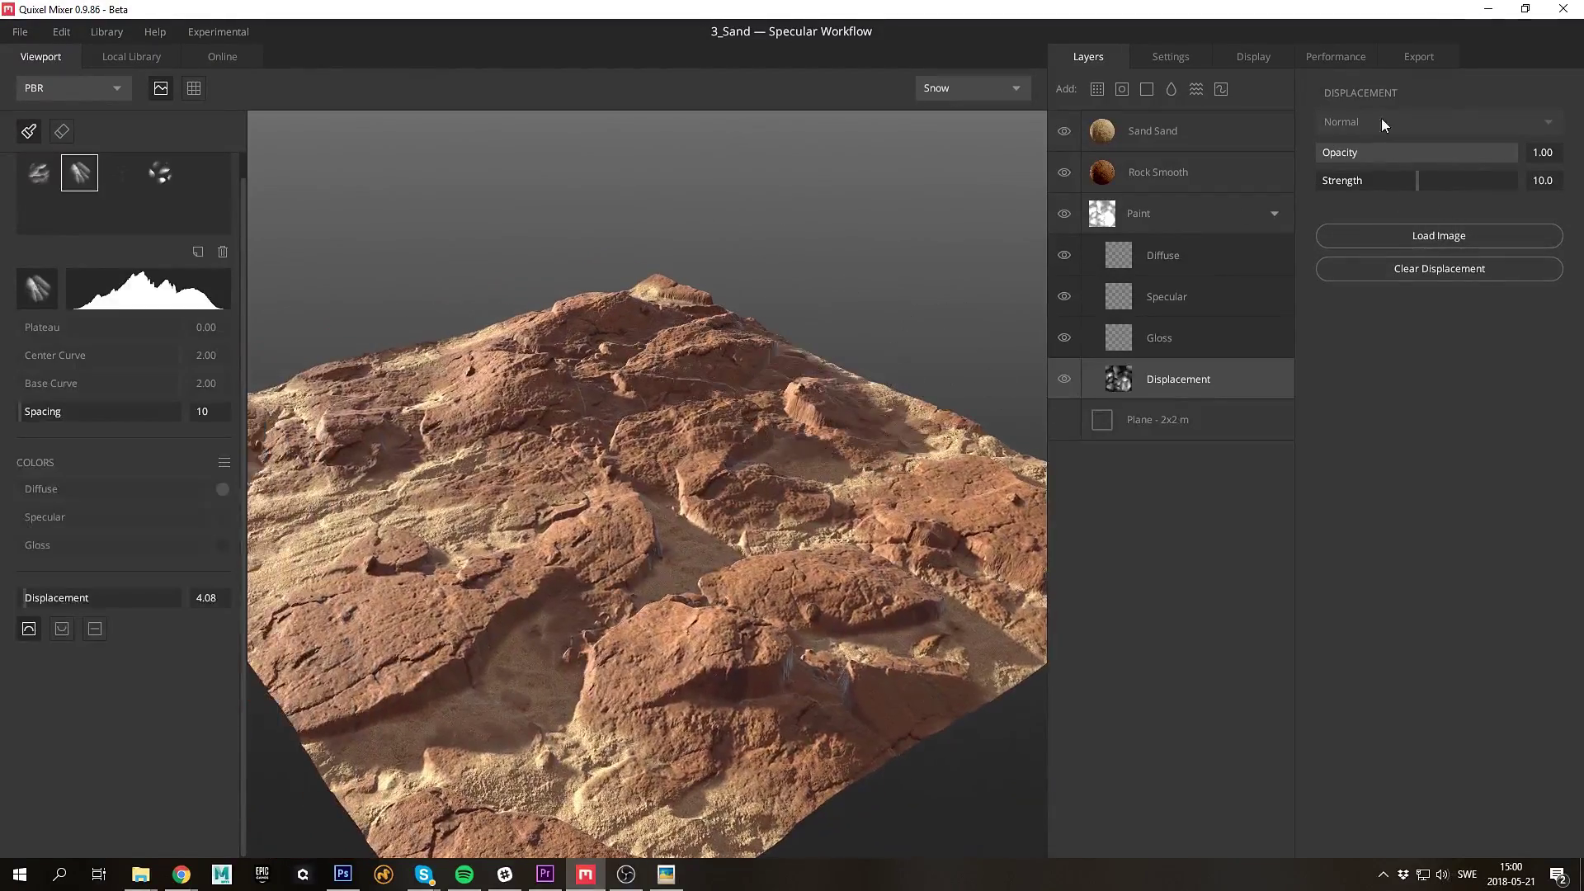
{"action": "mouse_move", "coordinate": [1417, 184]}
{"action": "left_mouse_down"}
{"action": "mouse_move", "coordinate": [1368, 184]}
{"action": "mouse_move", "coordinate": [1395, 185]}
{"action": "left_mouse_up"}
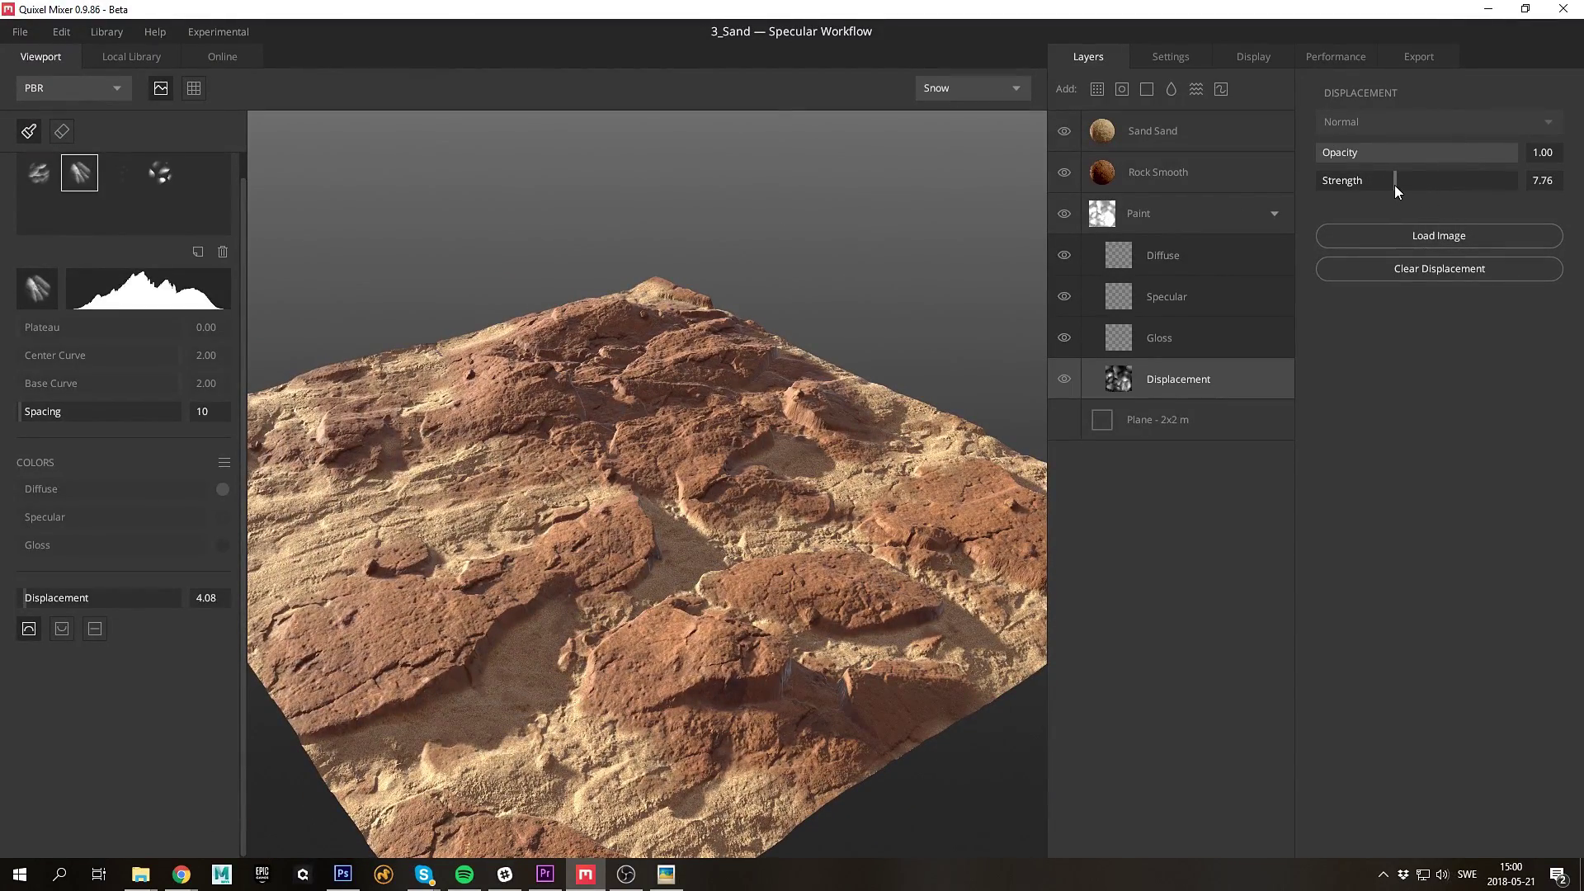
Collapse the existing paint layer and add a second paint layer directly above it
{"action": "left_click", "coordinate": [1198, 206]}
{"action": "left_click", "coordinate": [1272, 214]}
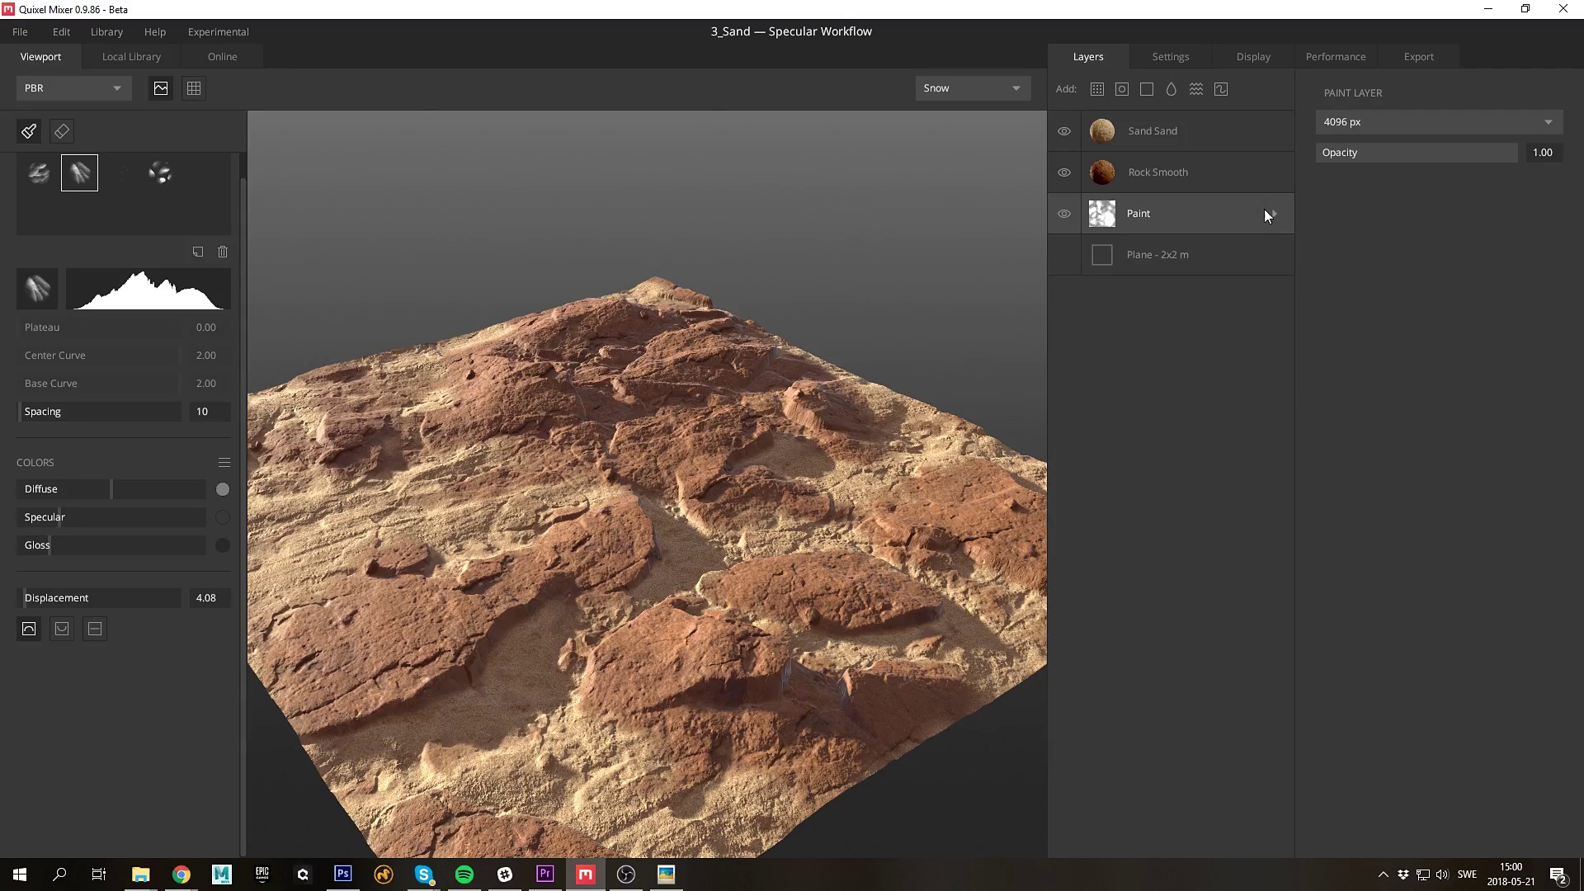
{"action": "left_click", "coordinate": [1221, 89]}
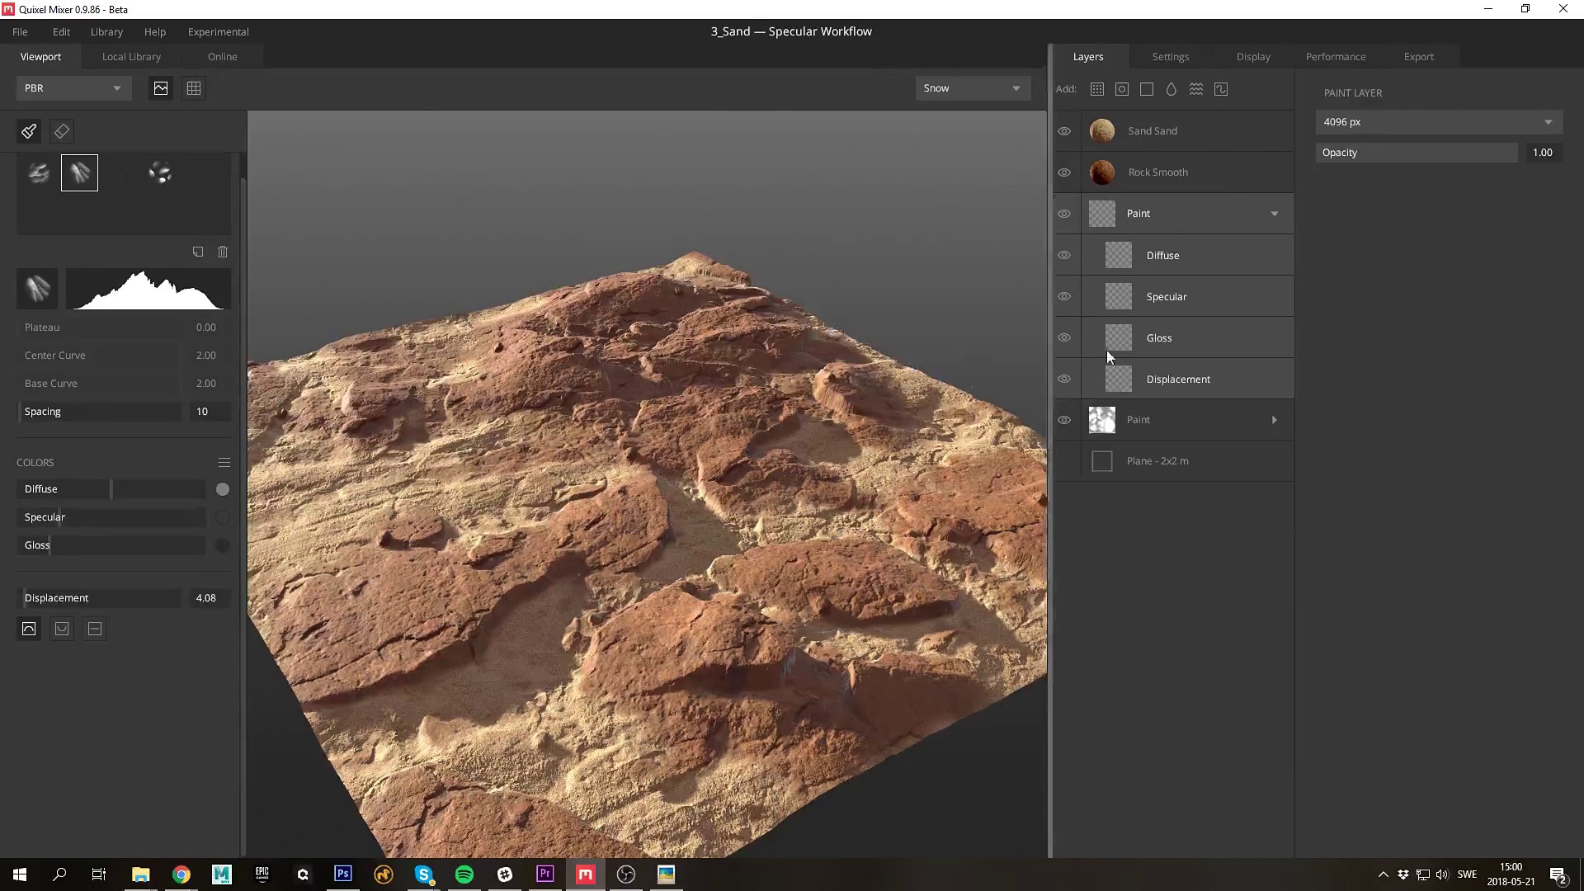
Stamp smaller rubble onto the sandy area in the new paint layer's displacement with a reduced rubble brush
{"action": "left_click", "coordinate": [1219, 370]}
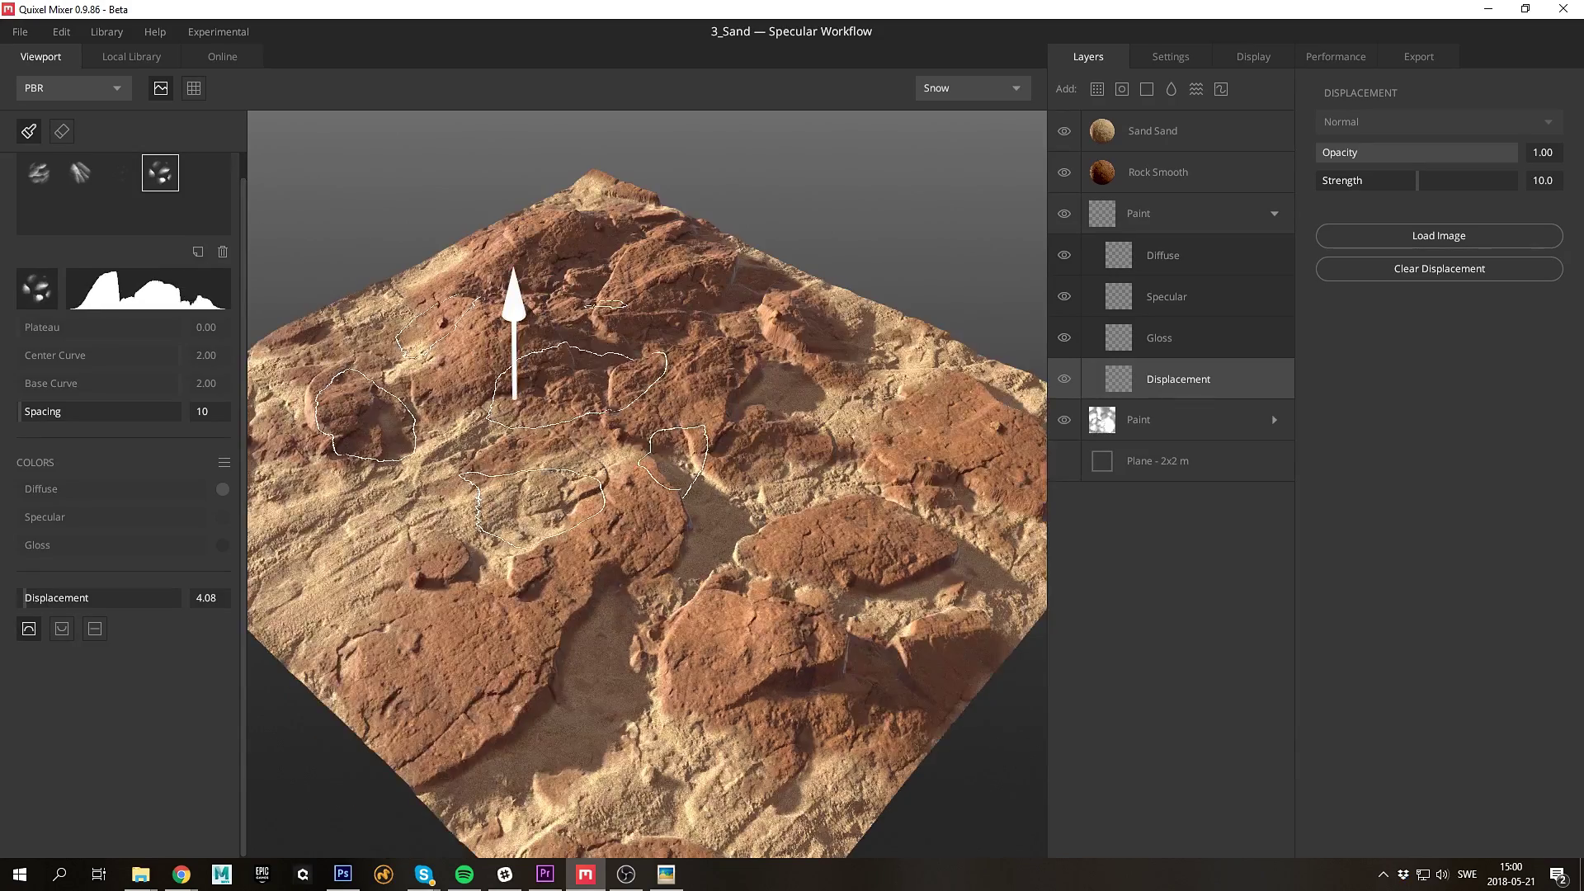
{"action": "mouse_move", "coordinate": [516, 413]}
{"action": "left_mouse_down", "text": "alt"}
{"action": "mouse_move", "coordinate": [566, 396]}
{"action": "mouse_move", "coordinate": [505, 448]}
{"action": "left_mouse_up", "text": "alt"}
{"action": "scroll", "coordinate": [505, 448], "scroll_direction": "down", "scroll_amount": 3, "text": "ctrl"}
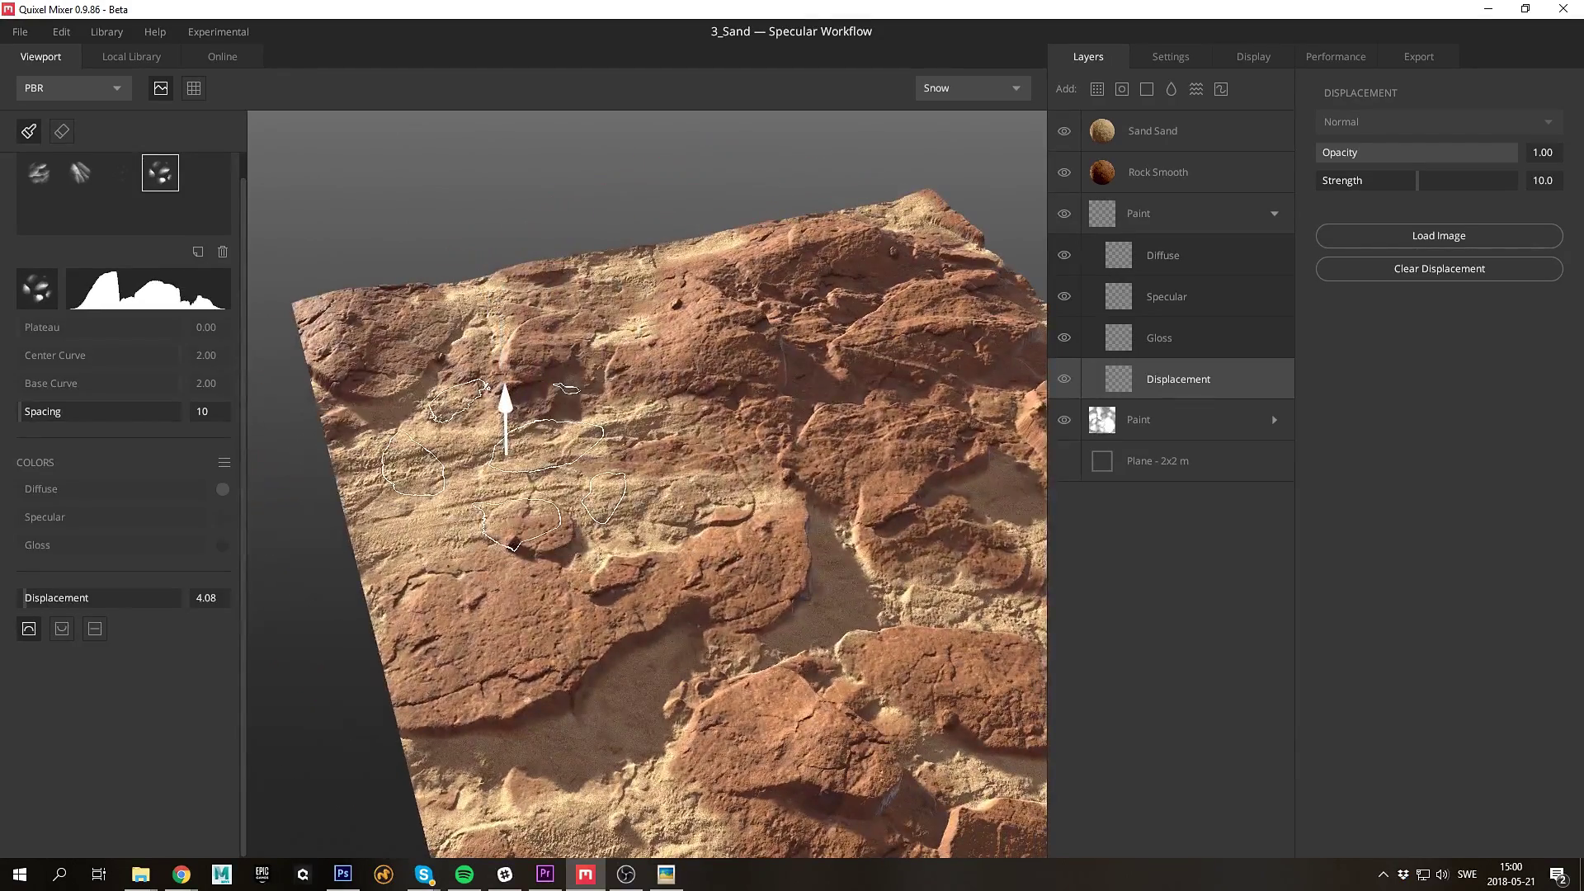
{"action": "left_click", "coordinate": [432, 468]}
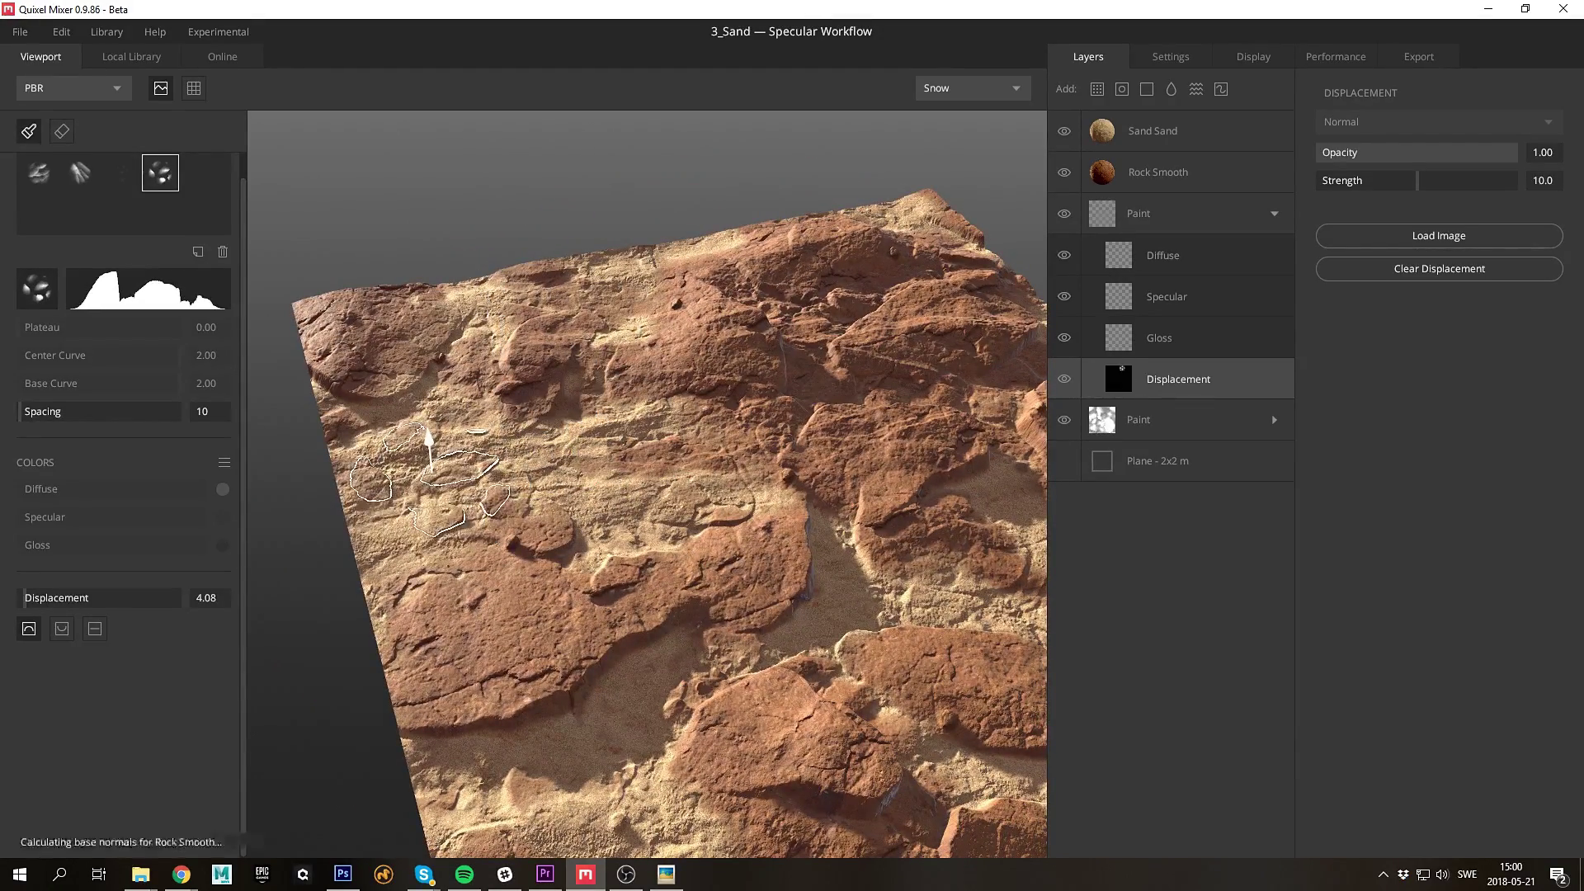
{"action": "left_click_drag", "start_coordinate": [447, 460], "coordinate": [521, 475], "text": "alt"}
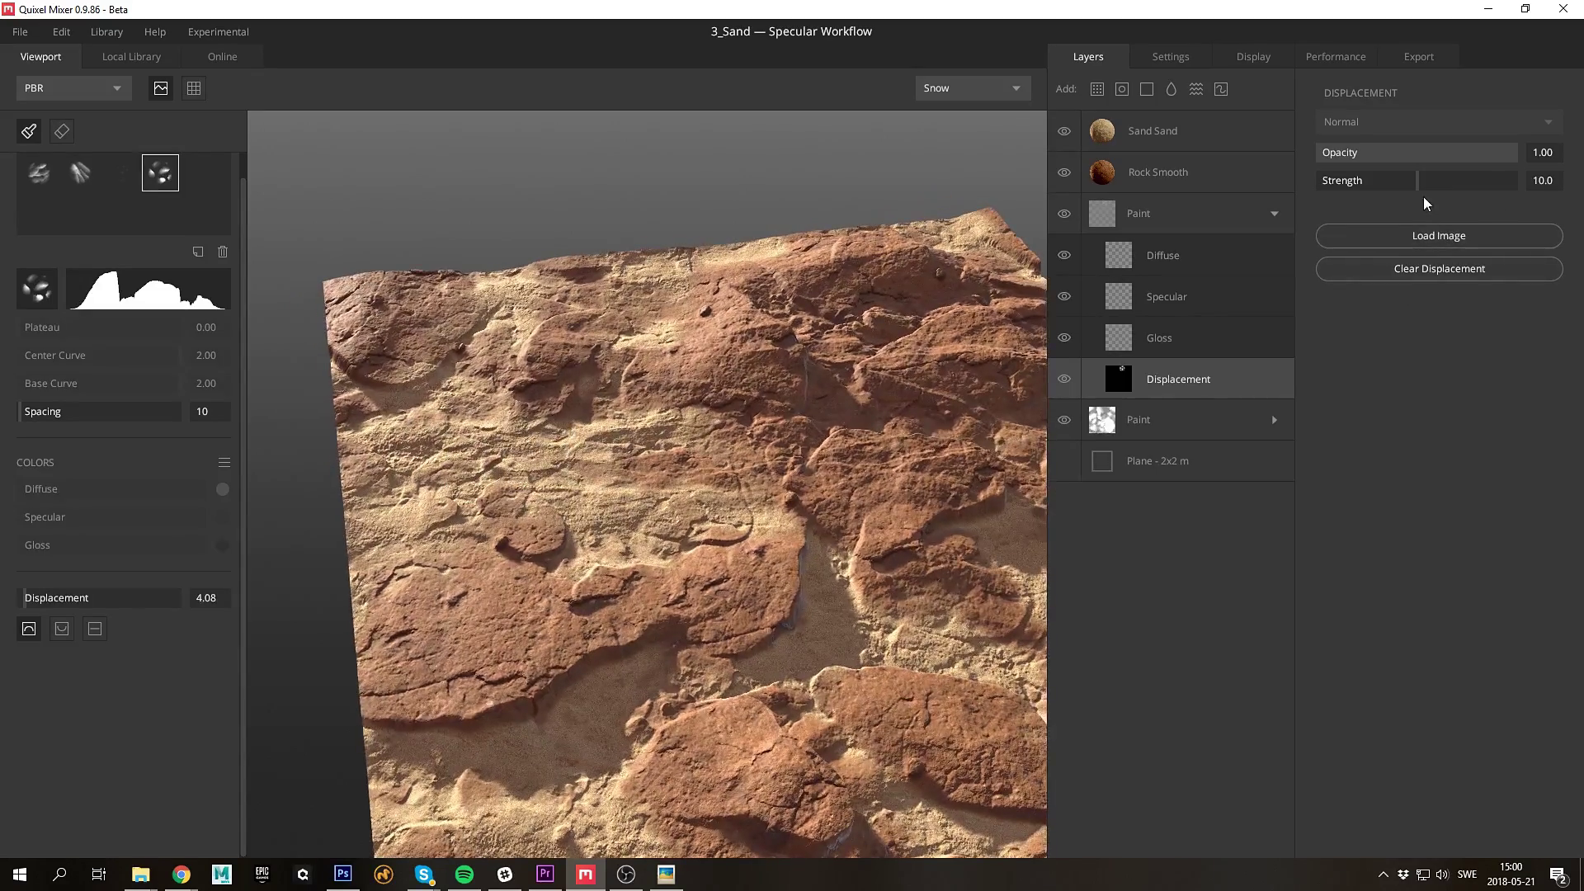
Stamp more small rubble on the sandy area at displacement strength 17.2, finishing with the strength set to 13.8
{"action": "left_click_drag", "start_coordinate": [1433, 189], "coordinate": [1493, 188]}
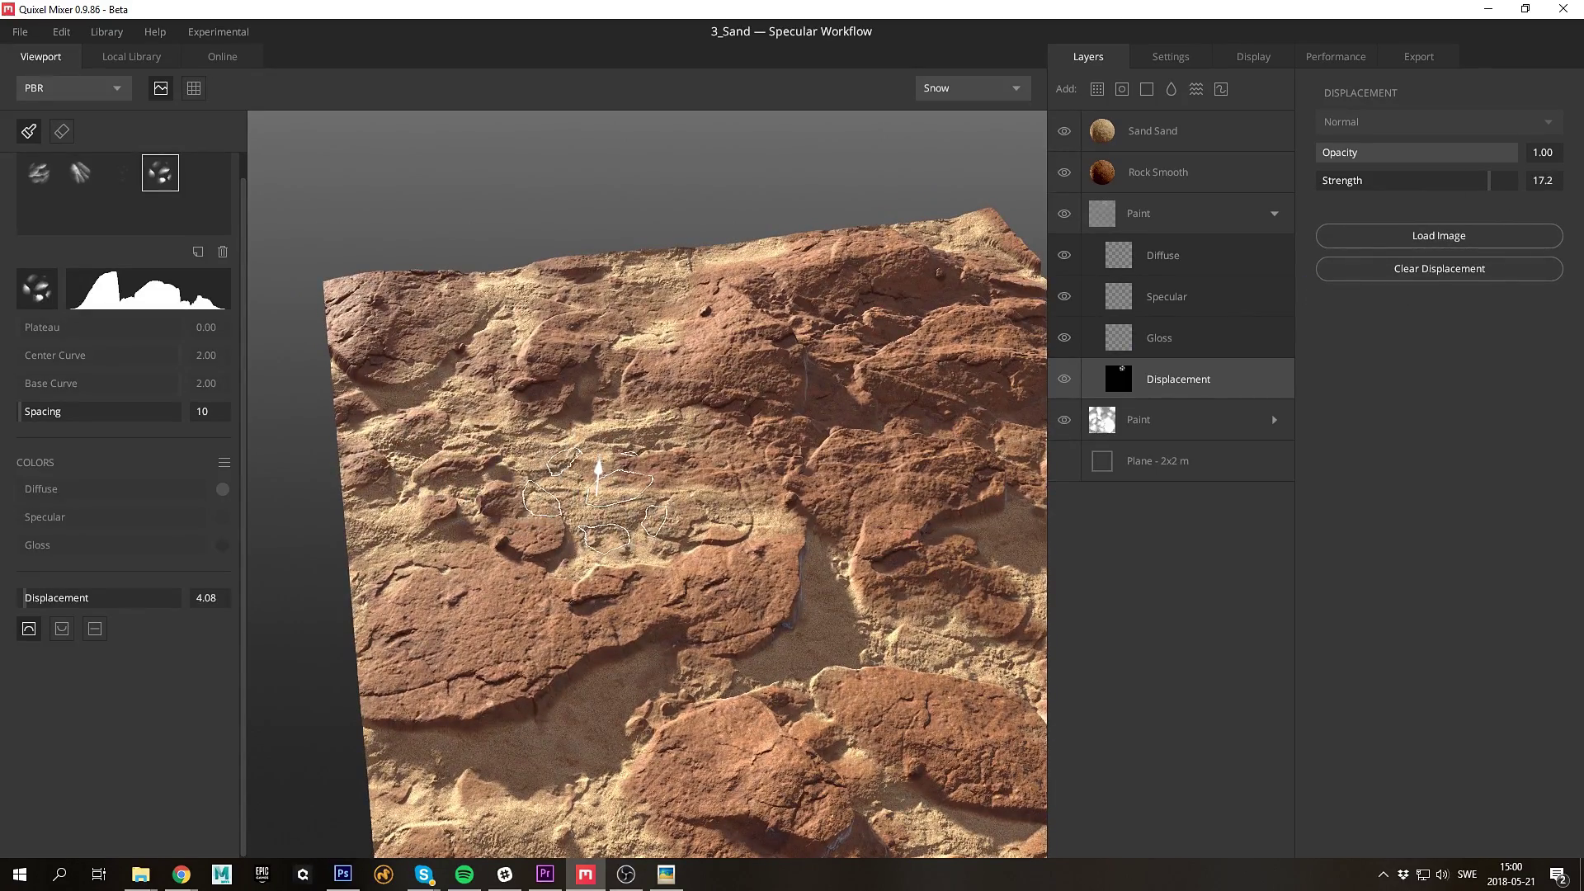
{"action": "mouse_move", "coordinate": [598, 490]}
{"action": "left_mouse_down", "text": "alt"}
{"action": "mouse_move", "coordinate": [640, 449]}
{"action": "mouse_move", "coordinate": [602, 487]}
{"action": "mouse_move", "coordinate": [770, 394]}
{"action": "mouse_move", "coordinate": [551, 453]}
{"action": "mouse_move", "coordinate": [577, 479]}
{"action": "mouse_move", "coordinate": [798, 491]}
{"action": "mouse_move", "coordinate": [587, 388]}
{"action": "left_mouse_up", "text": "alt"}
{"action": "left_click", "coordinate": [566, 529]}
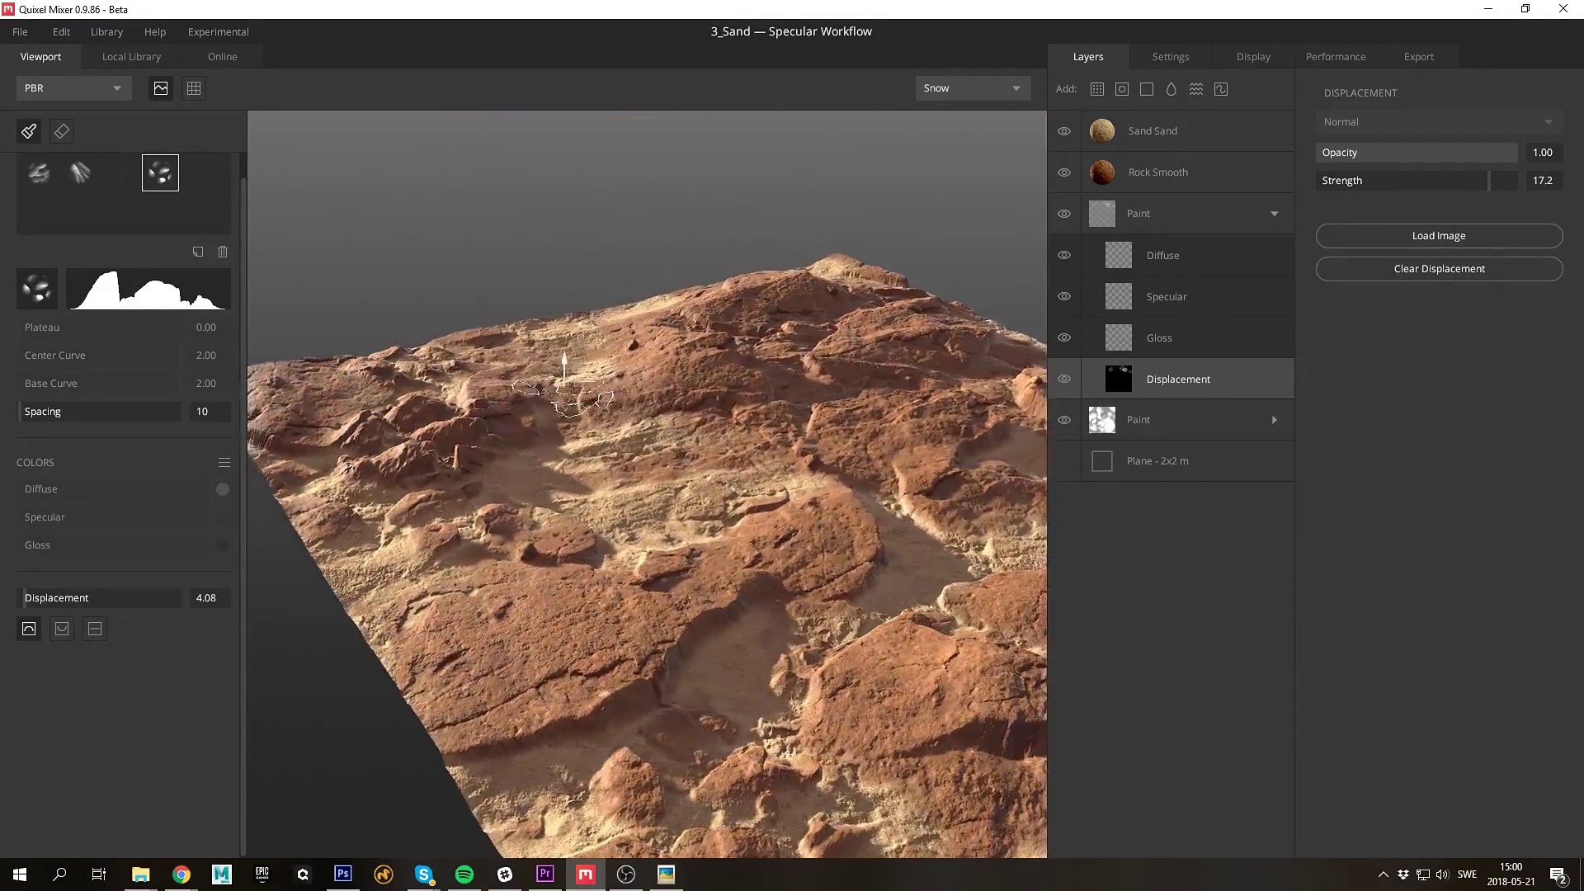
{"action": "left_click_drag", "start_coordinate": [1488, 183], "coordinate": [1452, 185]}
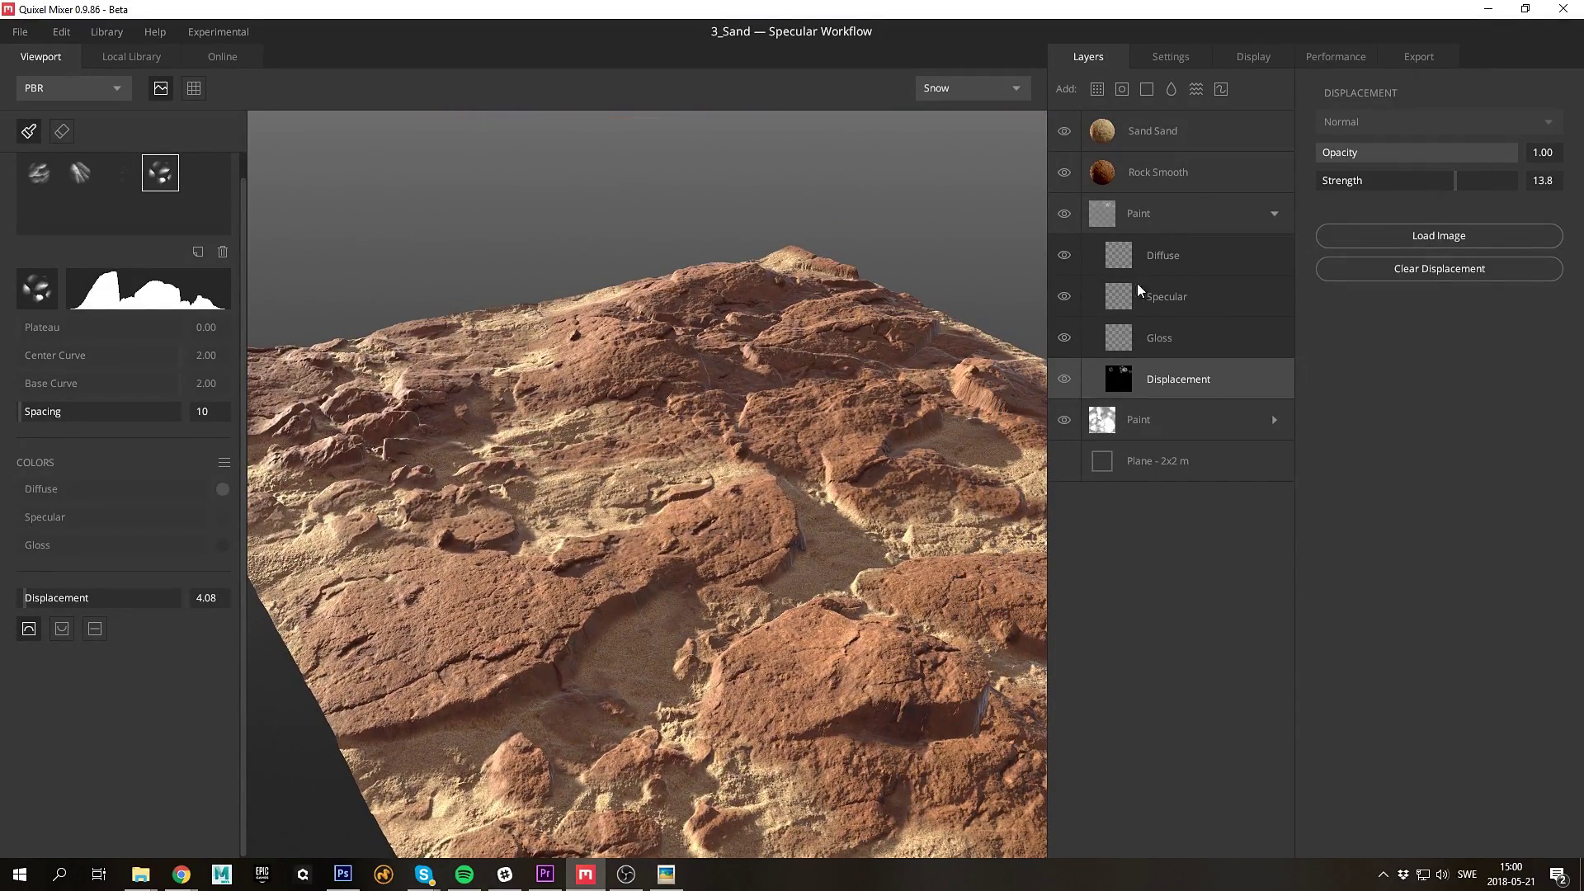
Expand the lower paint layer and increase the strength of its displacement
{"action": "left_click", "coordinate": [1184, 423]}
{"action": "left_click", "coordinate": [1275, 421]}
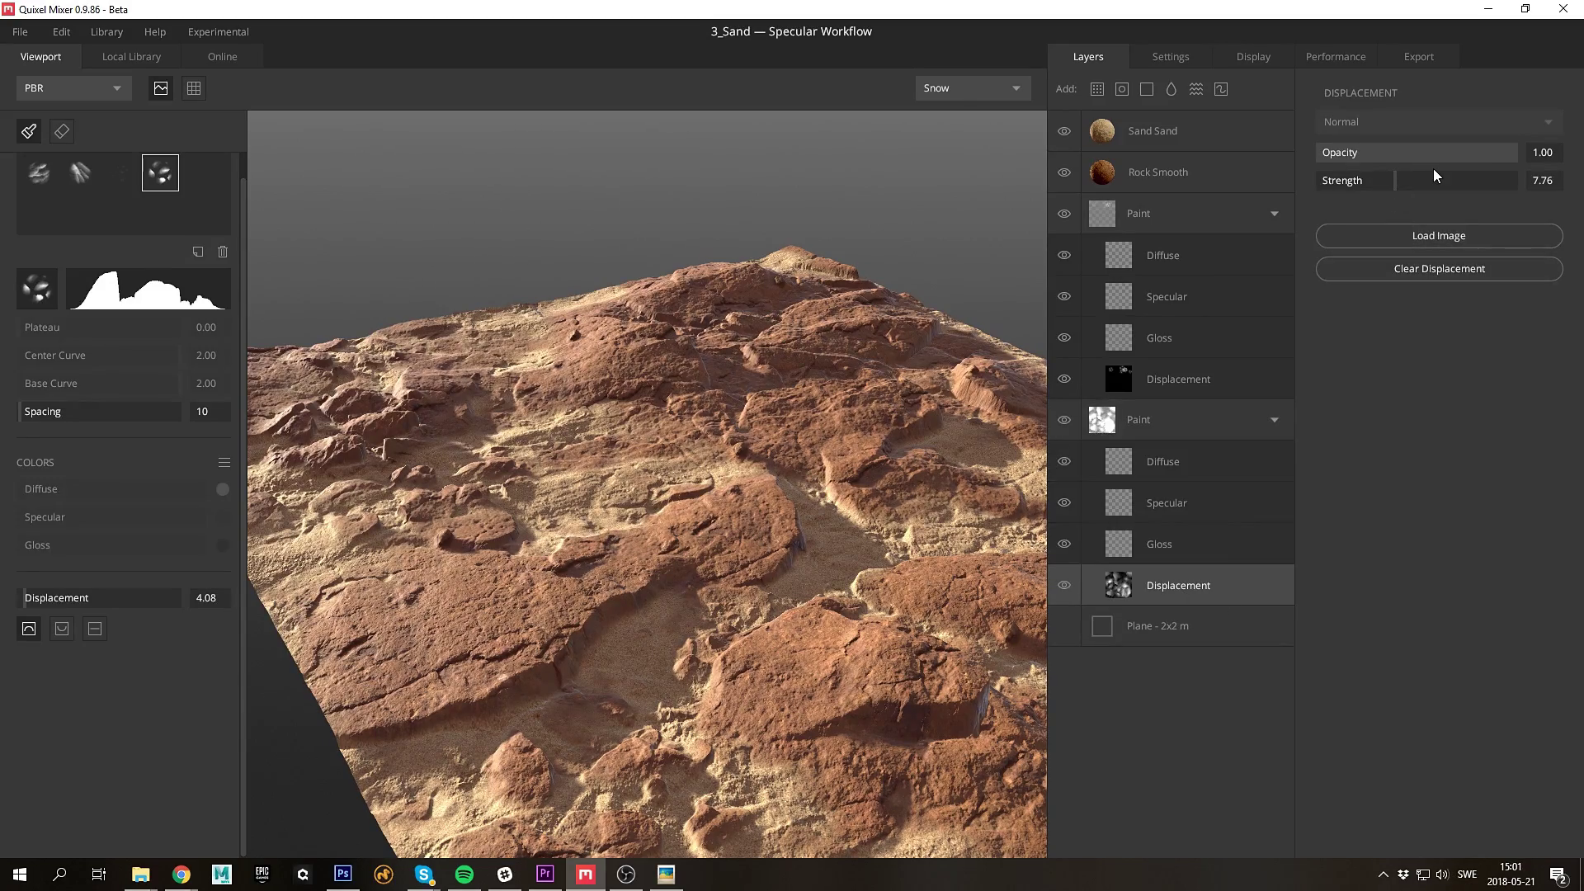
{"action": "left_click_drag", "start_coordinate": [1396, 181], "coordinate": [1416, 185]}
Set the Sand Sand layer's Wrap to Base to 0.21 and its blend threshold to 0.24
{"action": "left_click", "coordinate": [1221, 136]}
{"action": "left_click_drag", "start_coordinate": [945, 409], "coordinate": [841, 462], "text": "alt"}
{"action": "left_click_drag", "start_coordinate": [1351, 282], "coordinate": [1360, 286]}
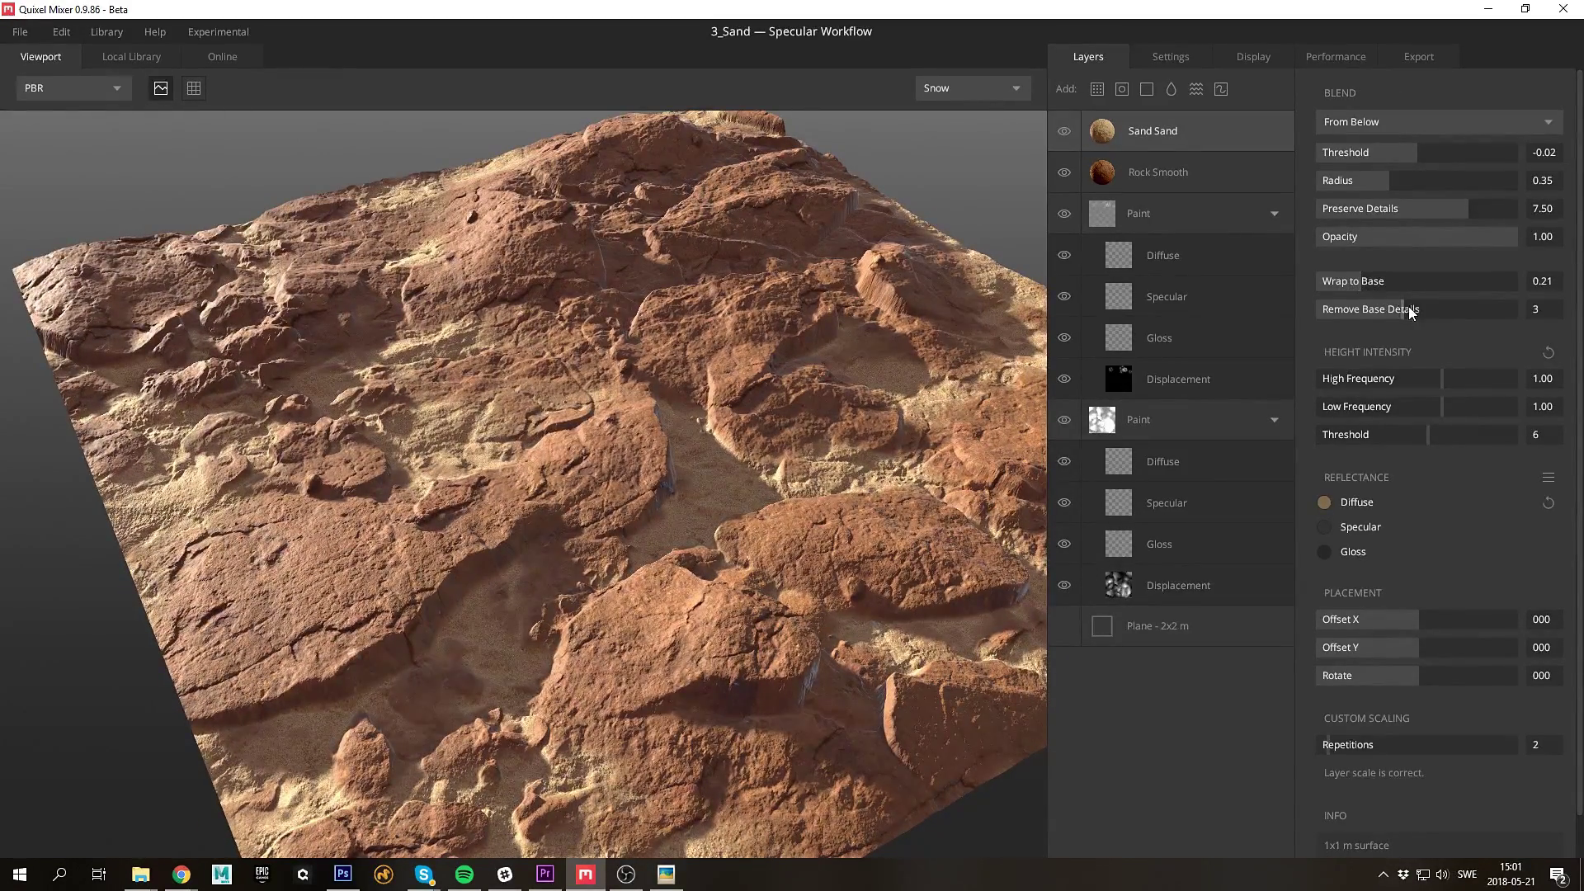
{"action": "left_click_drag", "start_coordinate": [1418, 152], "coordinate": [1442, 152]}
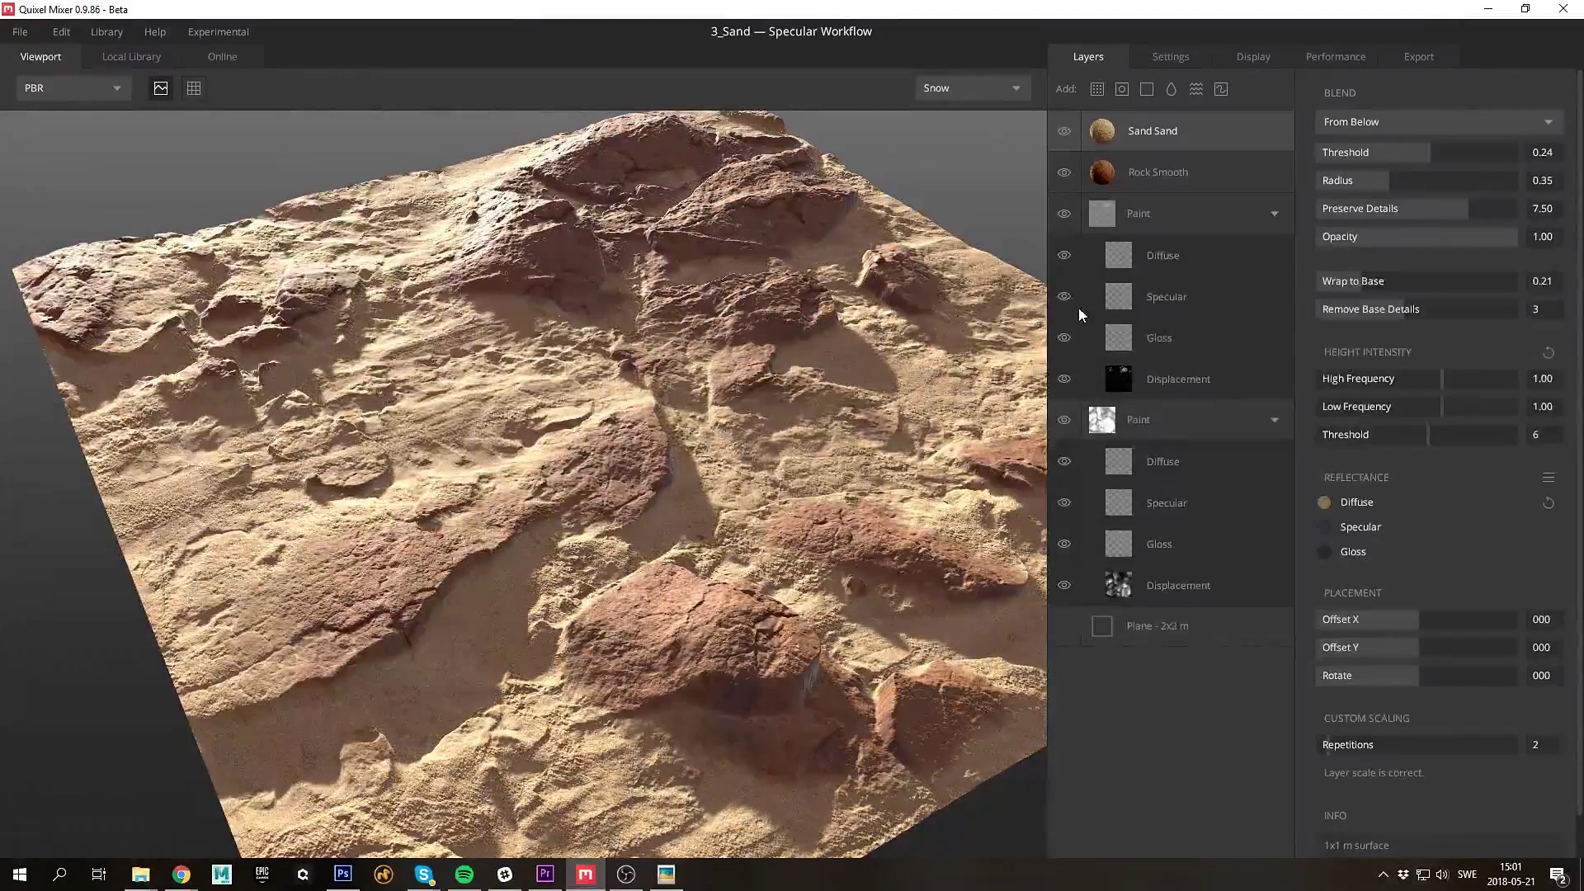
Adjust the specular reflectance colour of the Rock Smooth layer and apply it
{"action": "left_click", "coordinate": [1188, 171]}
{"action": "left_click", "coordinate": [1324, 526]}
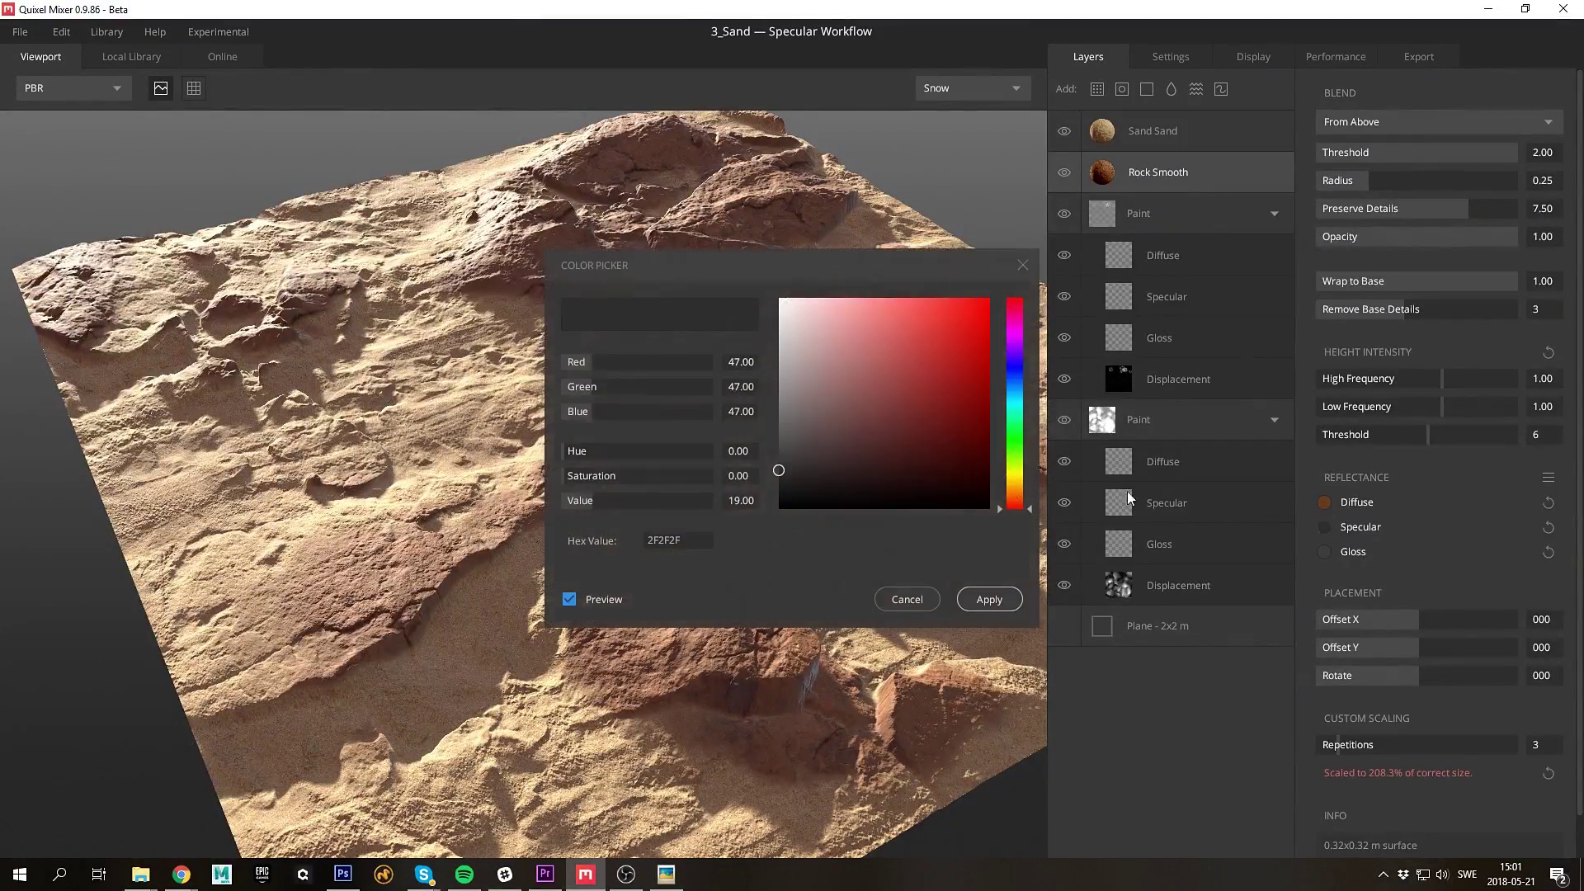
{"action": "left_click", "coordinate": [1000, 600]}
Set the Sand Sand layer's High Frequency height intensity to 2.01 and its Remove Base Details to 7
{"action": "left_click", "coordinate": [1205, 130]}
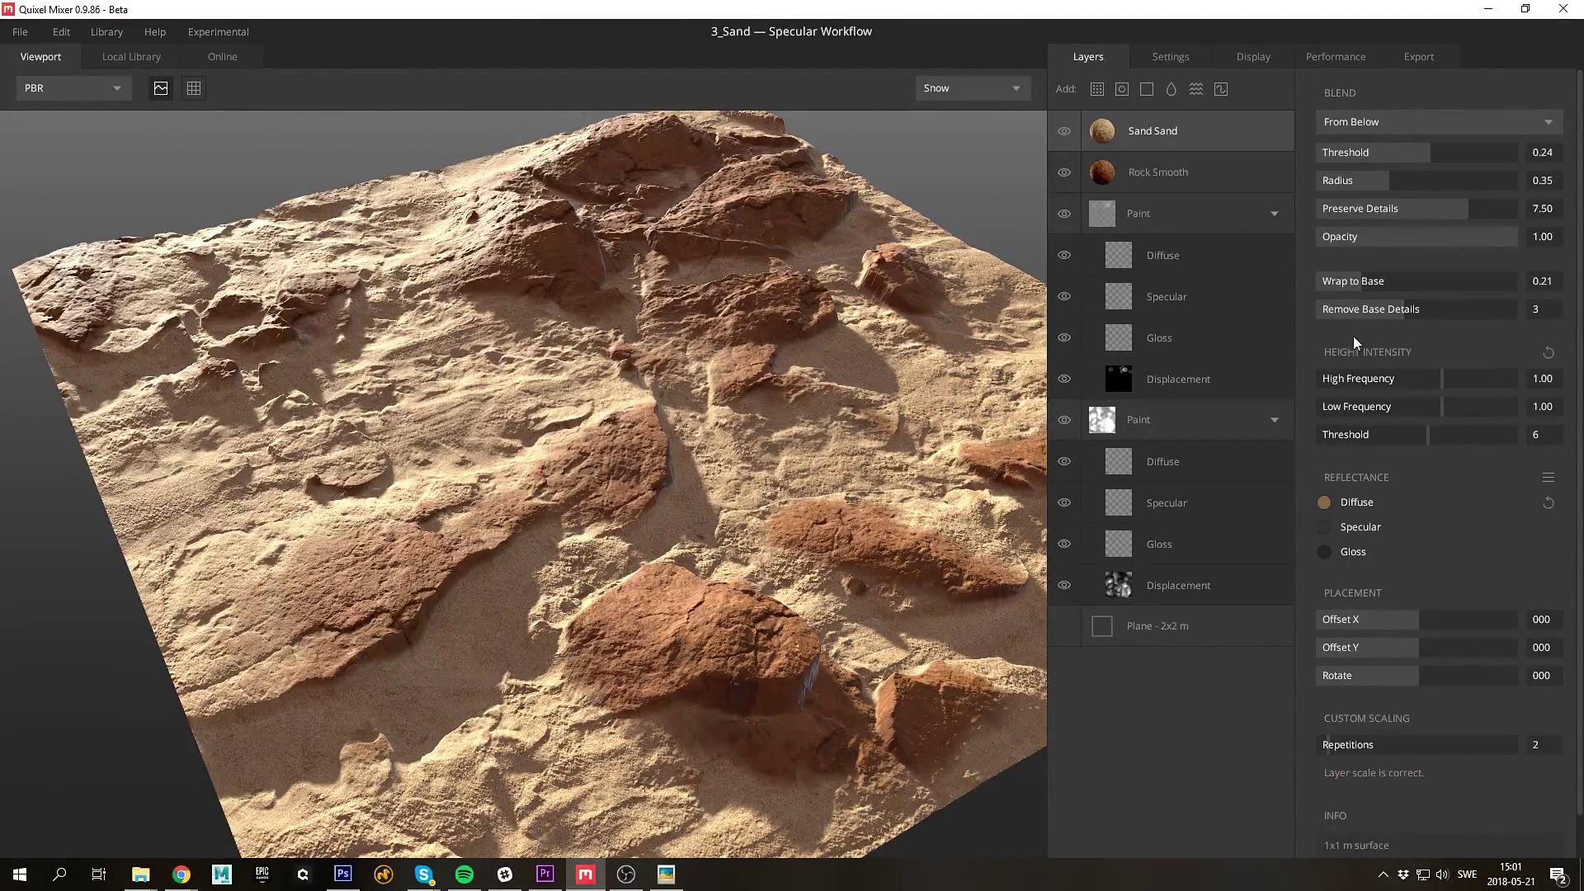
{"action": "left_click_drag", "start_coordinate": [1445, 379], "coordinate": [1468, 386]}
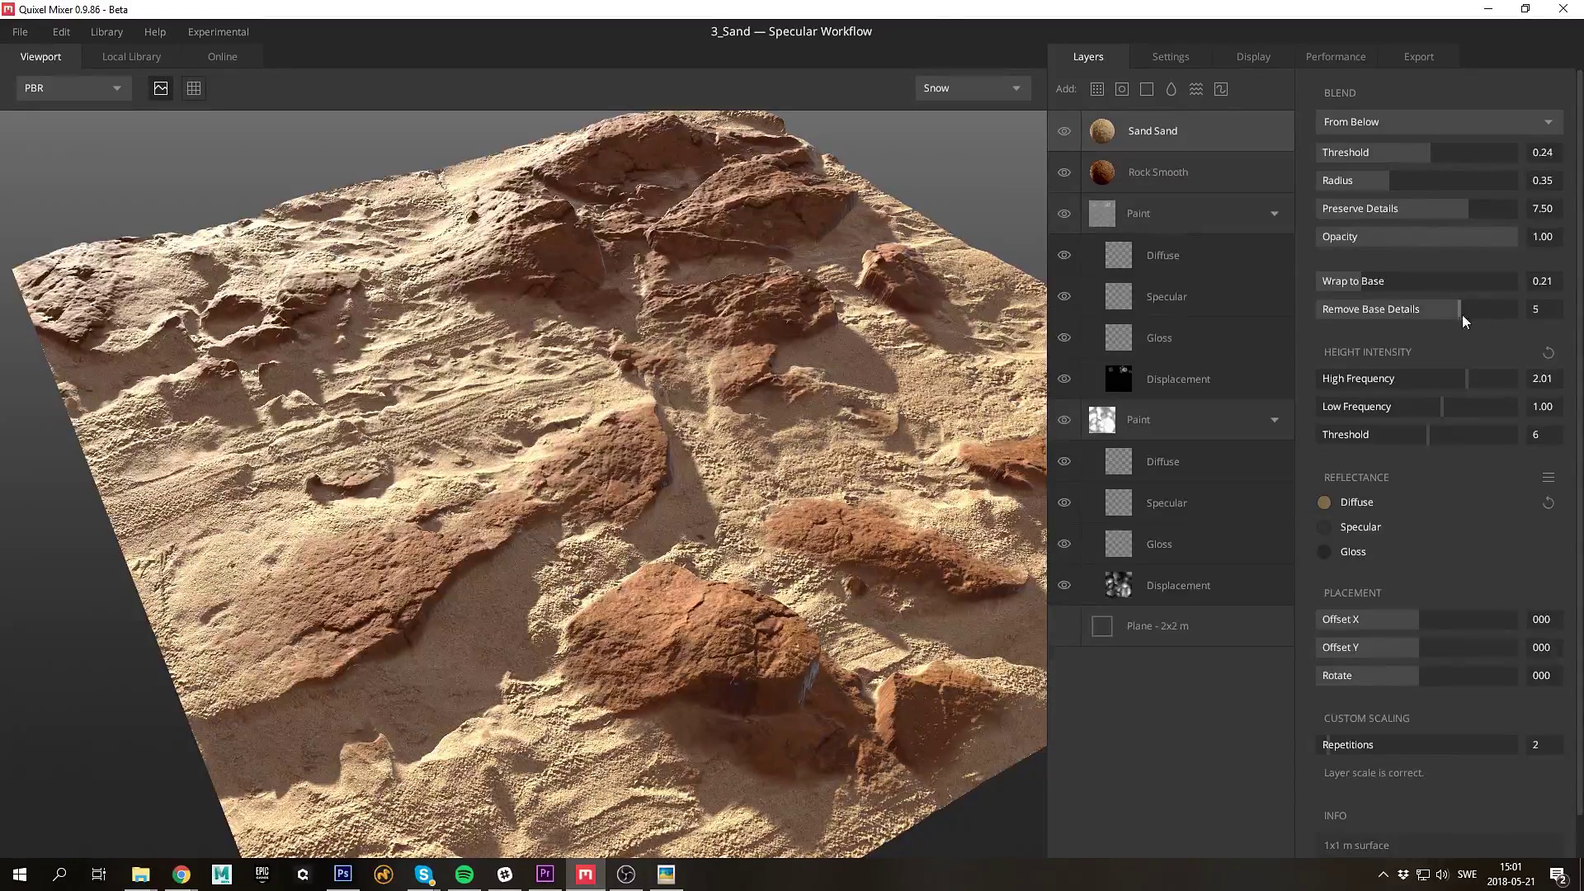
{"action": "left_click_drag", "start_coordinate": [1415, 310], "coordinate": [1518, 323]}
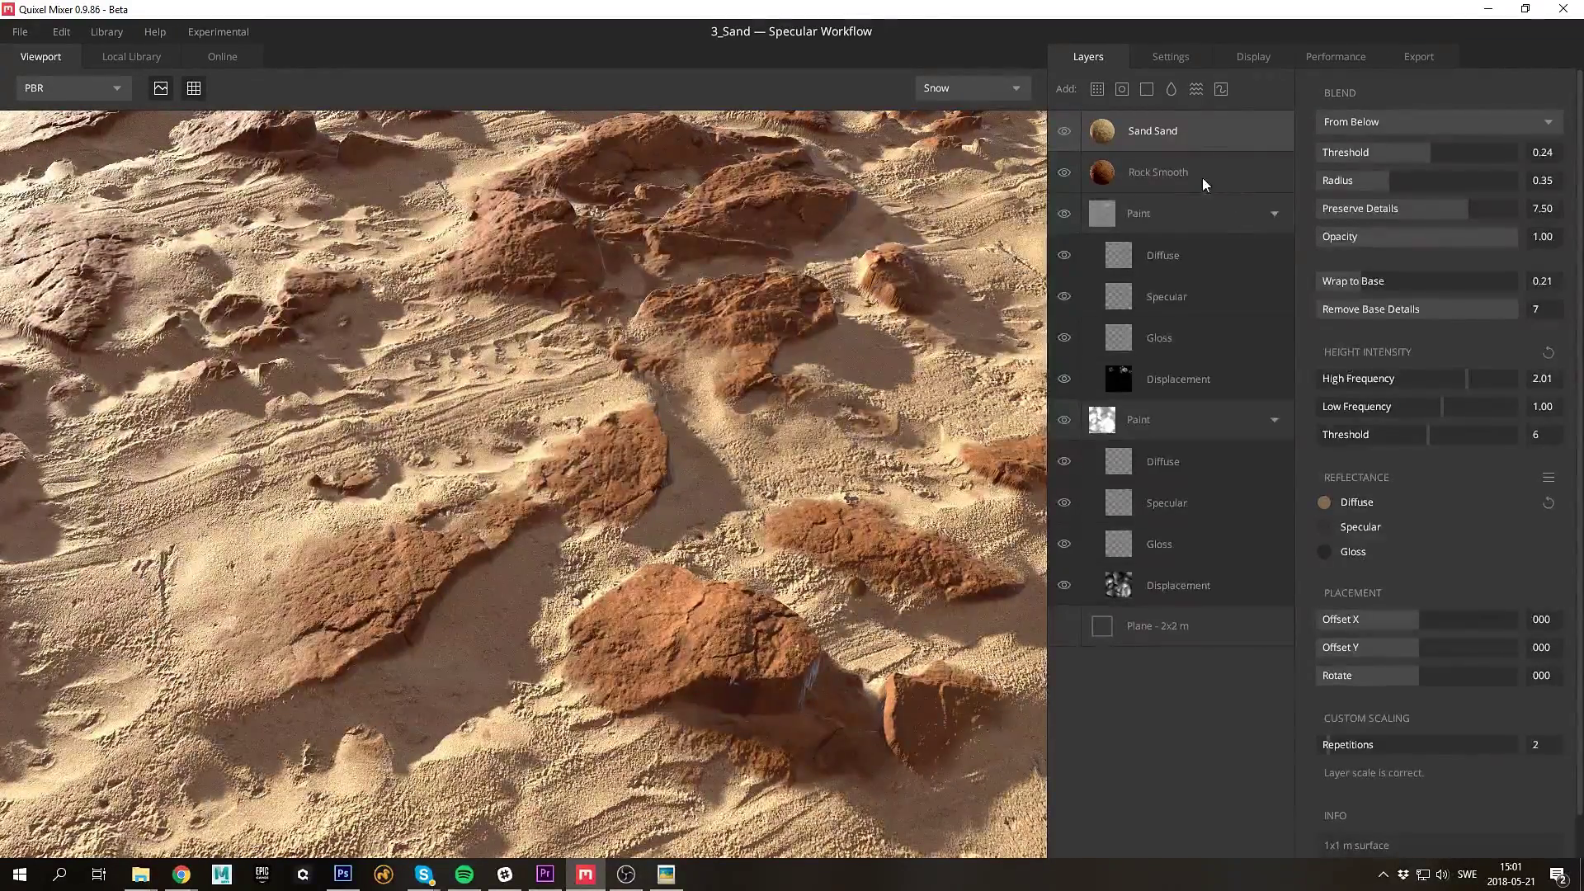
Change the Rock Smooth layer's diffuse colour to a different orange-brown tone and apply it
{"action": "left_click", "coordinate": [1205, 173]}
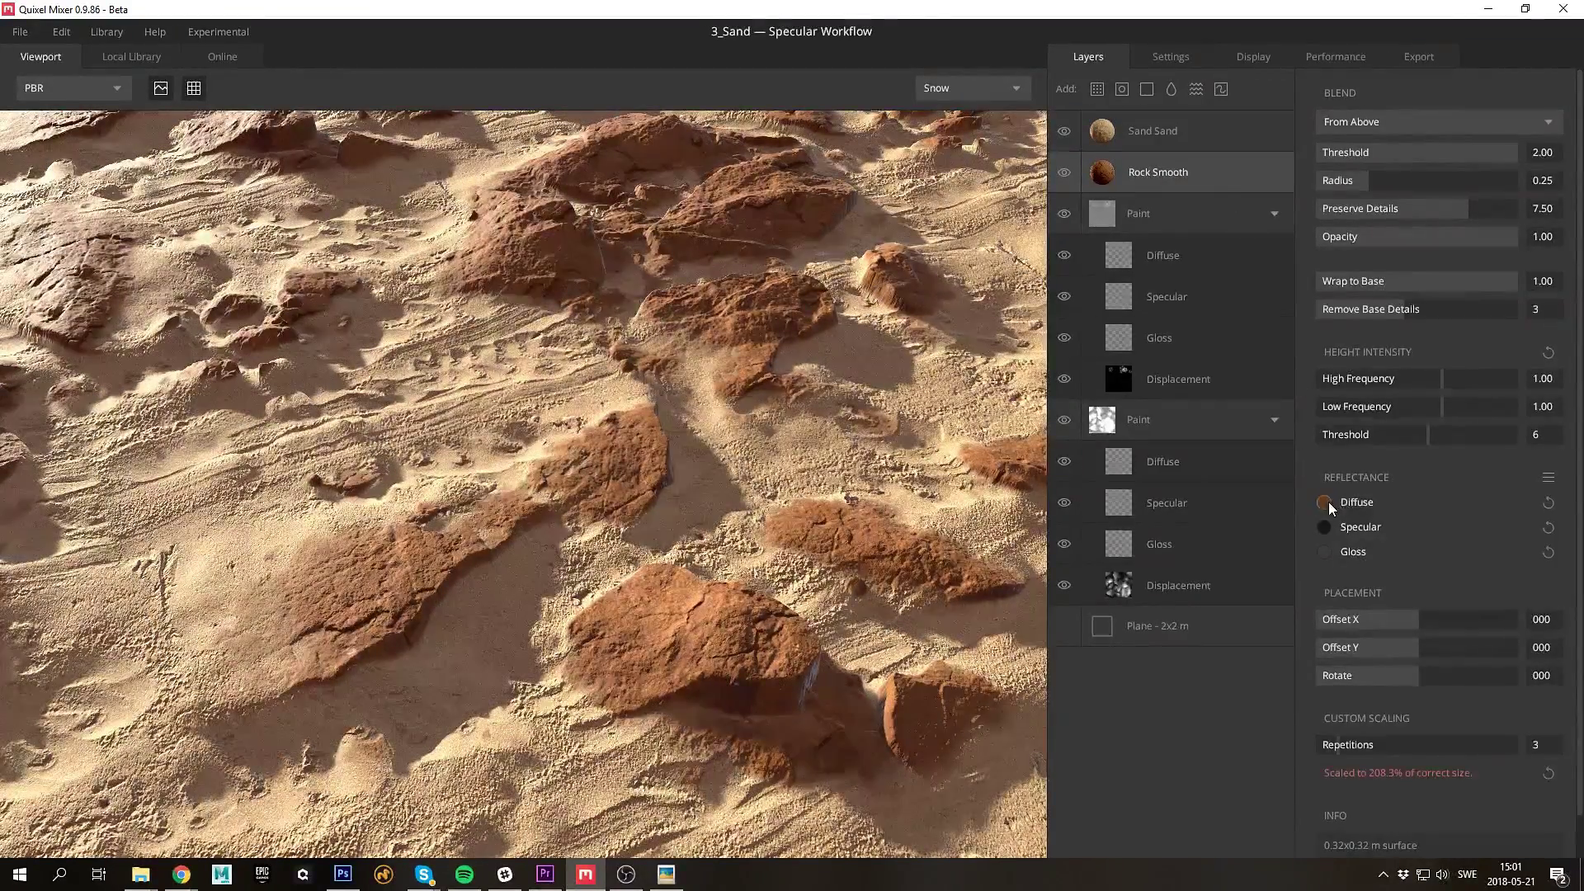
{"action": "left_click", "coordinate": [1324, 501]}
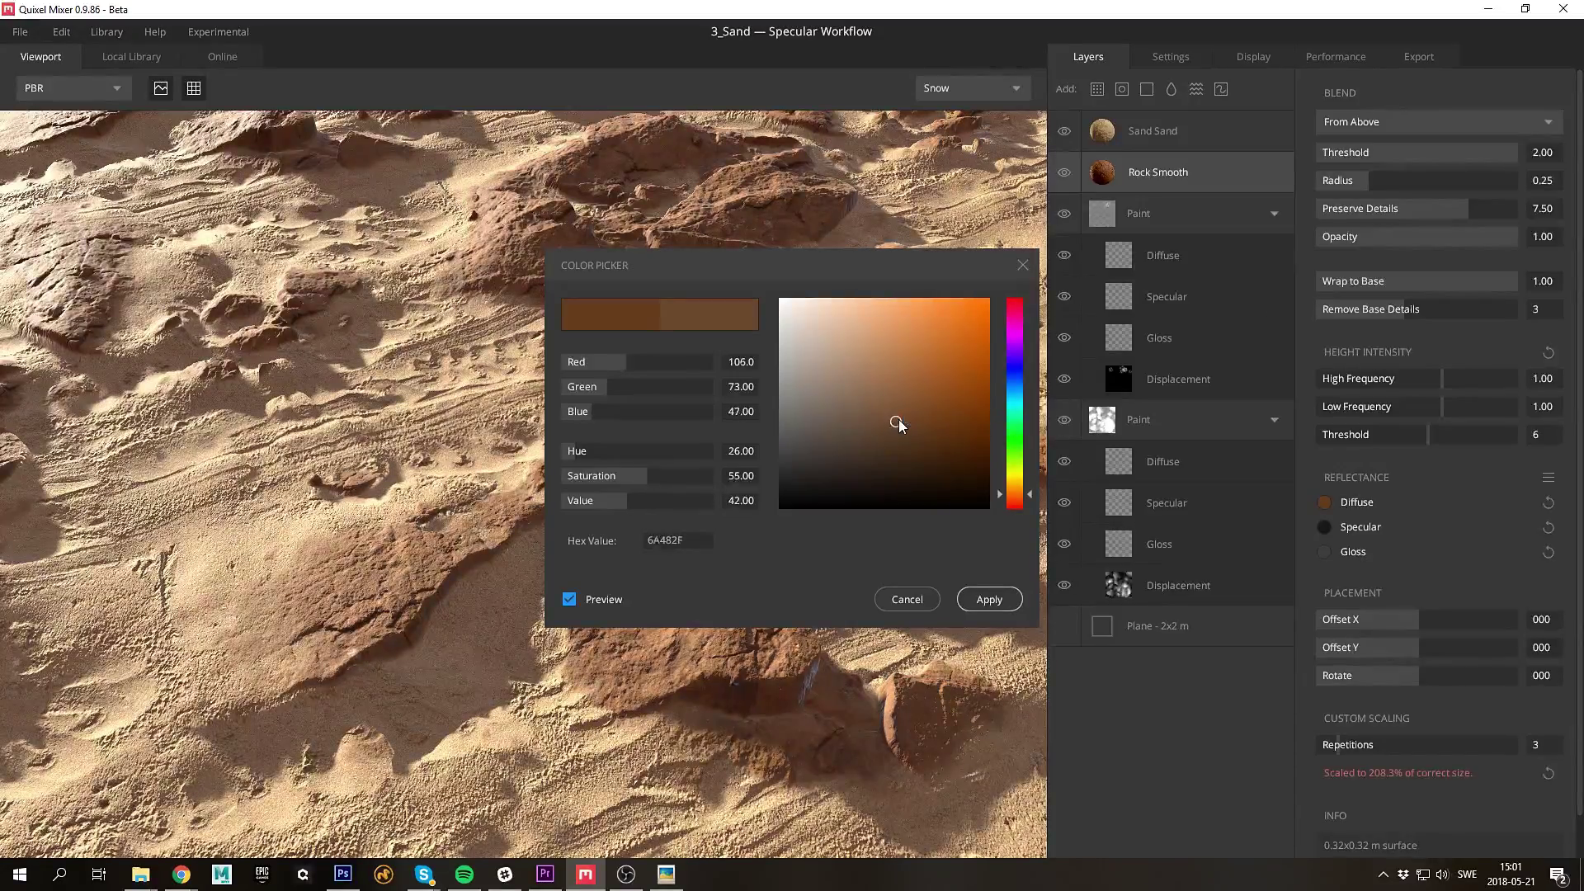
{"action": "left_click", "coordinate": [989, 599]}
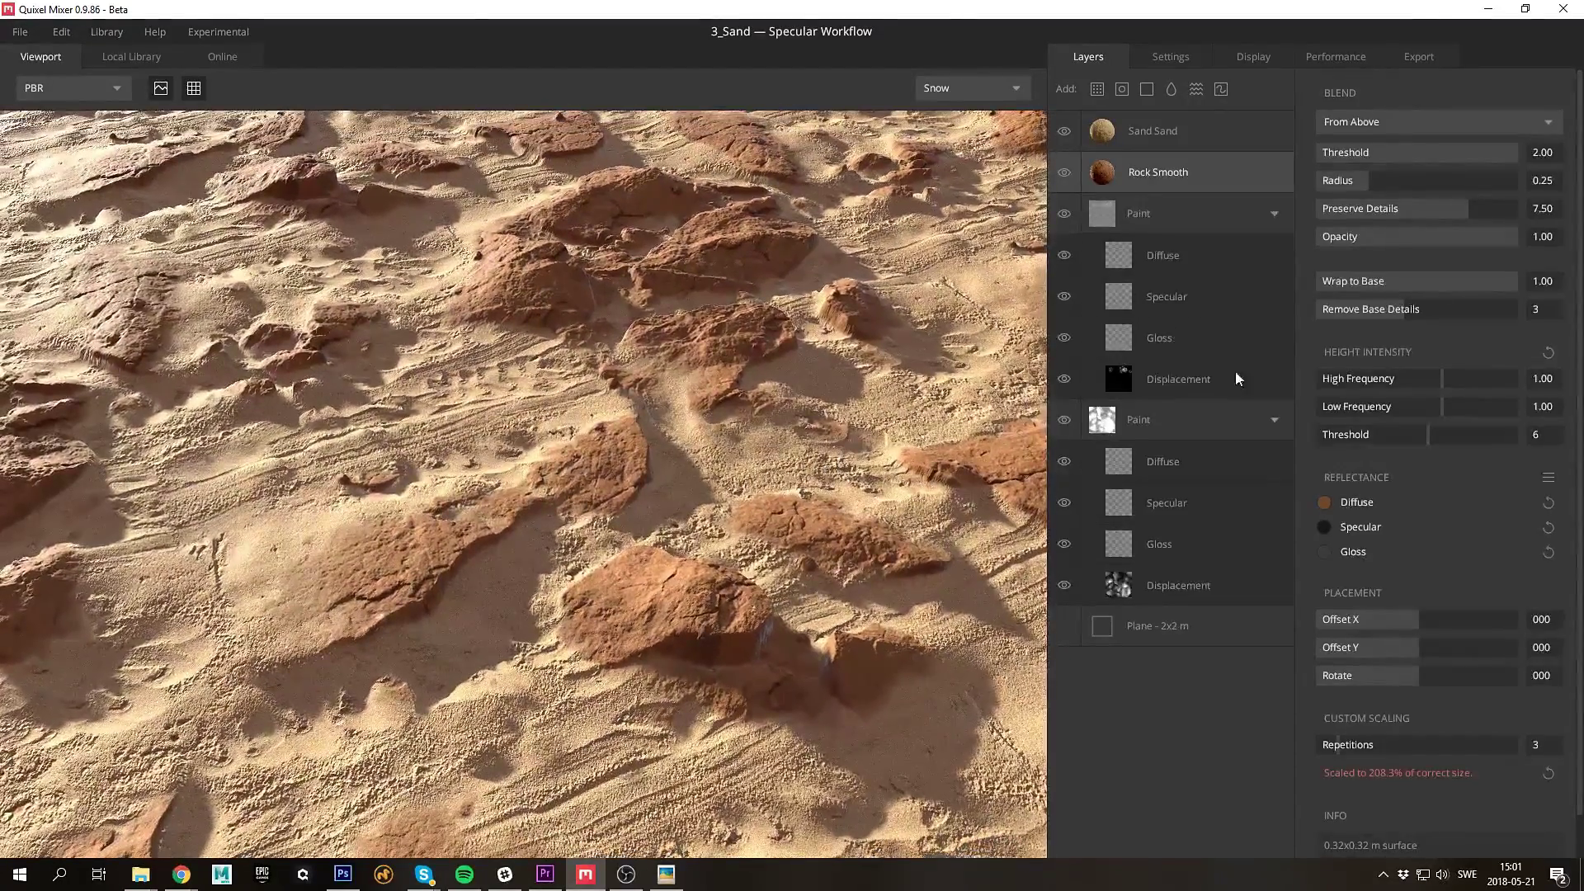
Review the paint and Sand Sand layers and rotate the lighting across the surface to inspect the material
{"action": "left_click", "coordinate": [1188, 419]}
{"action": "mouse_move", "coordinate": [1537, 152]}
{"action": "left_mouse_down"}
{"action": "mouse_move", "coordinate": [1450, 161]}
{"action": "mouse_move", "coordinate": [1496, 188]}
{"action": "left_mouse_up"}
{"action": "left_click", "coordinate": [1237, 377]}
{"action": "left_click", "coordinate": [1227, 137]}
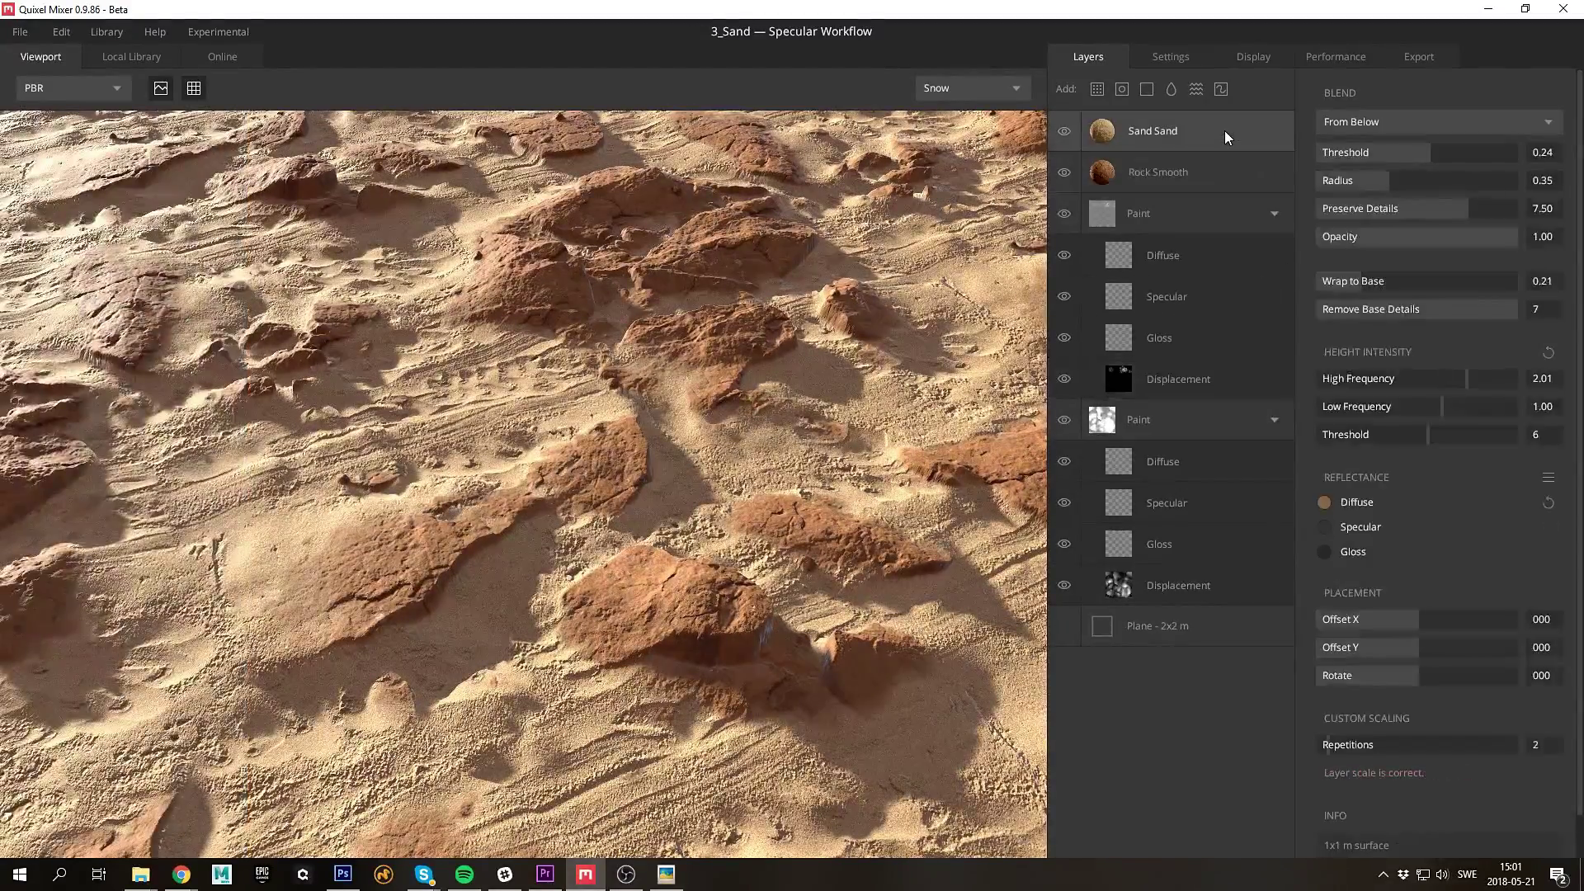
{"action": "mouse_move", "coordinate": [825, 396]}
{"action": "right_mouse_down", "text": "shift"}
{"action": "mouse_move", "coordinate": [1325, 401]}
{"action": "mouse_move", "coordinate": [825, 396]}
{"action": "right_mouse_up", "text": "shift"}
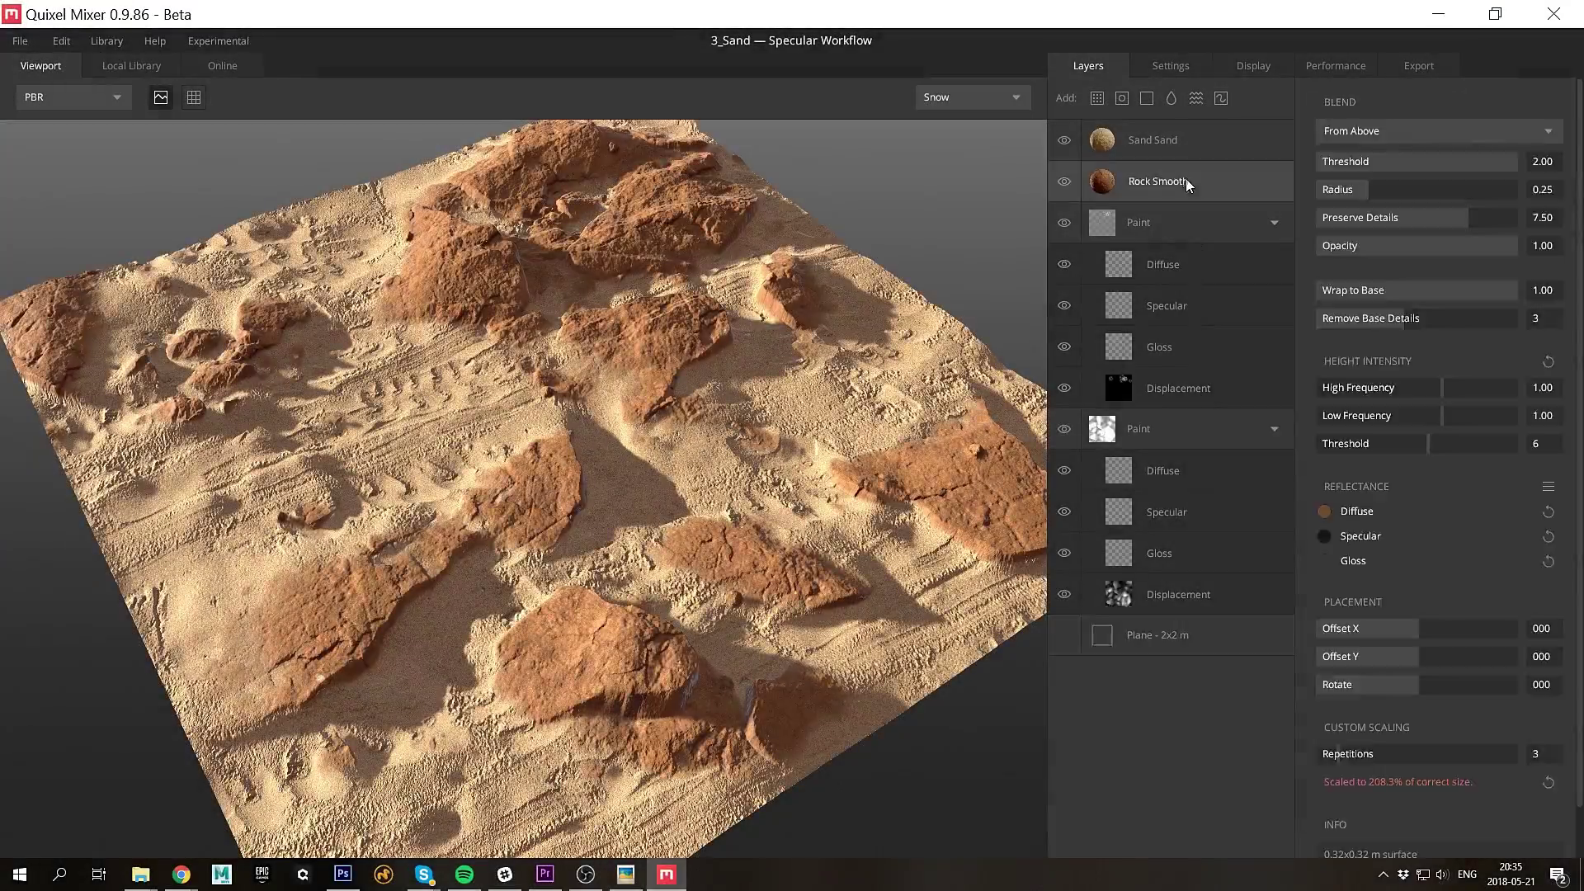
Delete the Rock Smooth and Sand Sand surface layers, leaving only the two paint layers on the plane
{"action": "key", "text": "Delete"}
{"action": "left_click", "coordinate": [1194, 144]}
{"action": "key", "text": "Delete"}
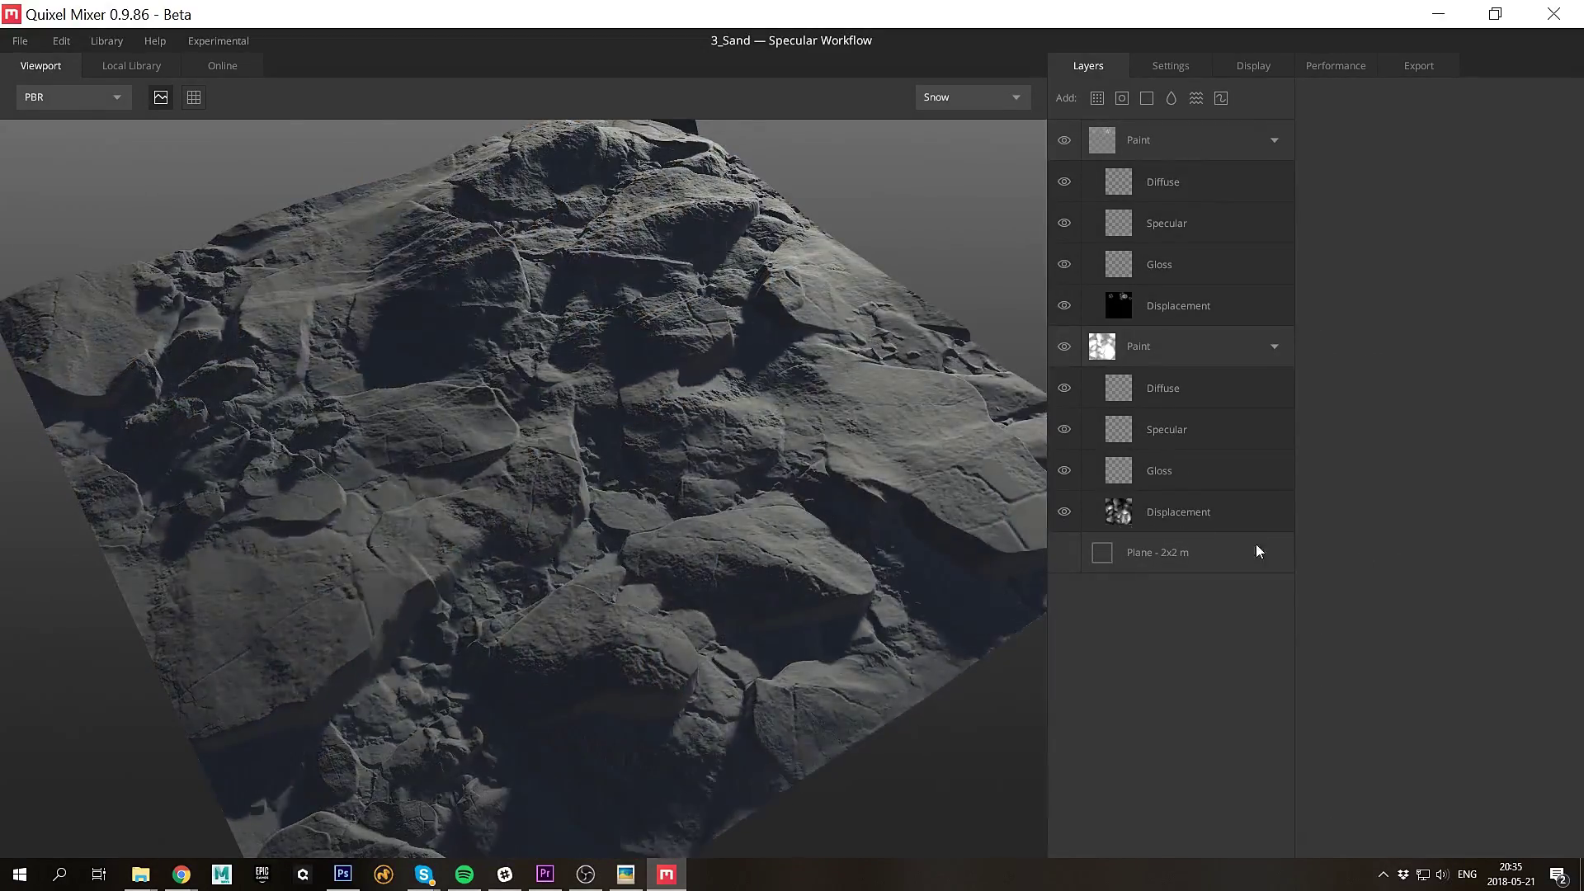
Add the Rock Cliffs surface from the local library's Rock category above the paint layers
{"action": "left_click", "coordinate": [131, 66]}
{"action": "left_click", "coordinate": [25, 647]}
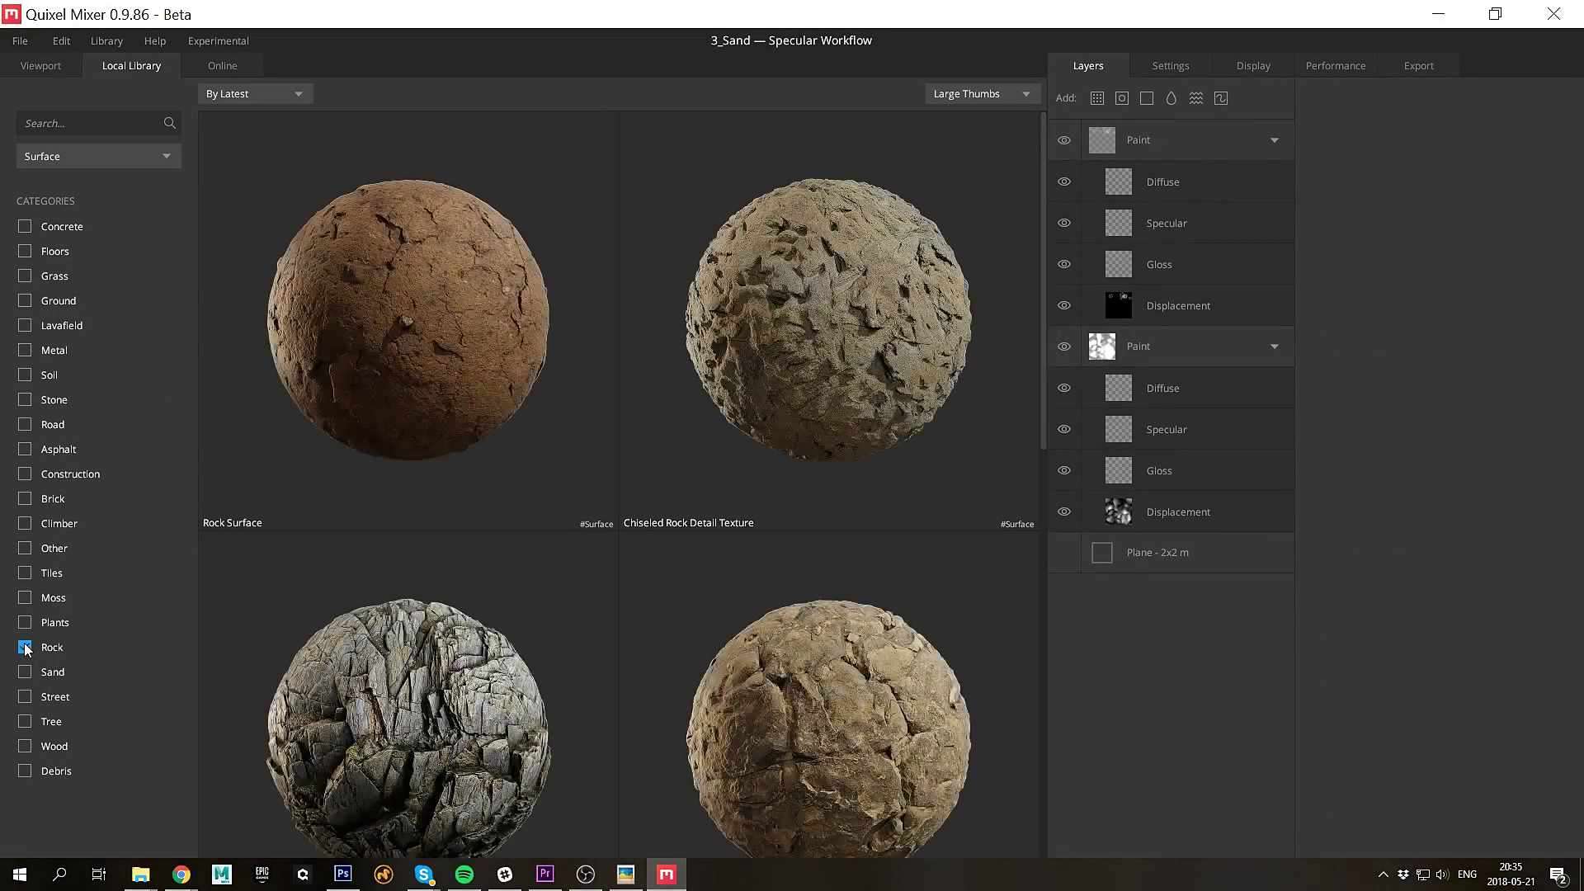
{"action": "scroll", "coordinate": [846, 551], "scroll_direction": "down", "scroll_amount": 3}
{"action": "left_click", "coordinate": [824, 488]}
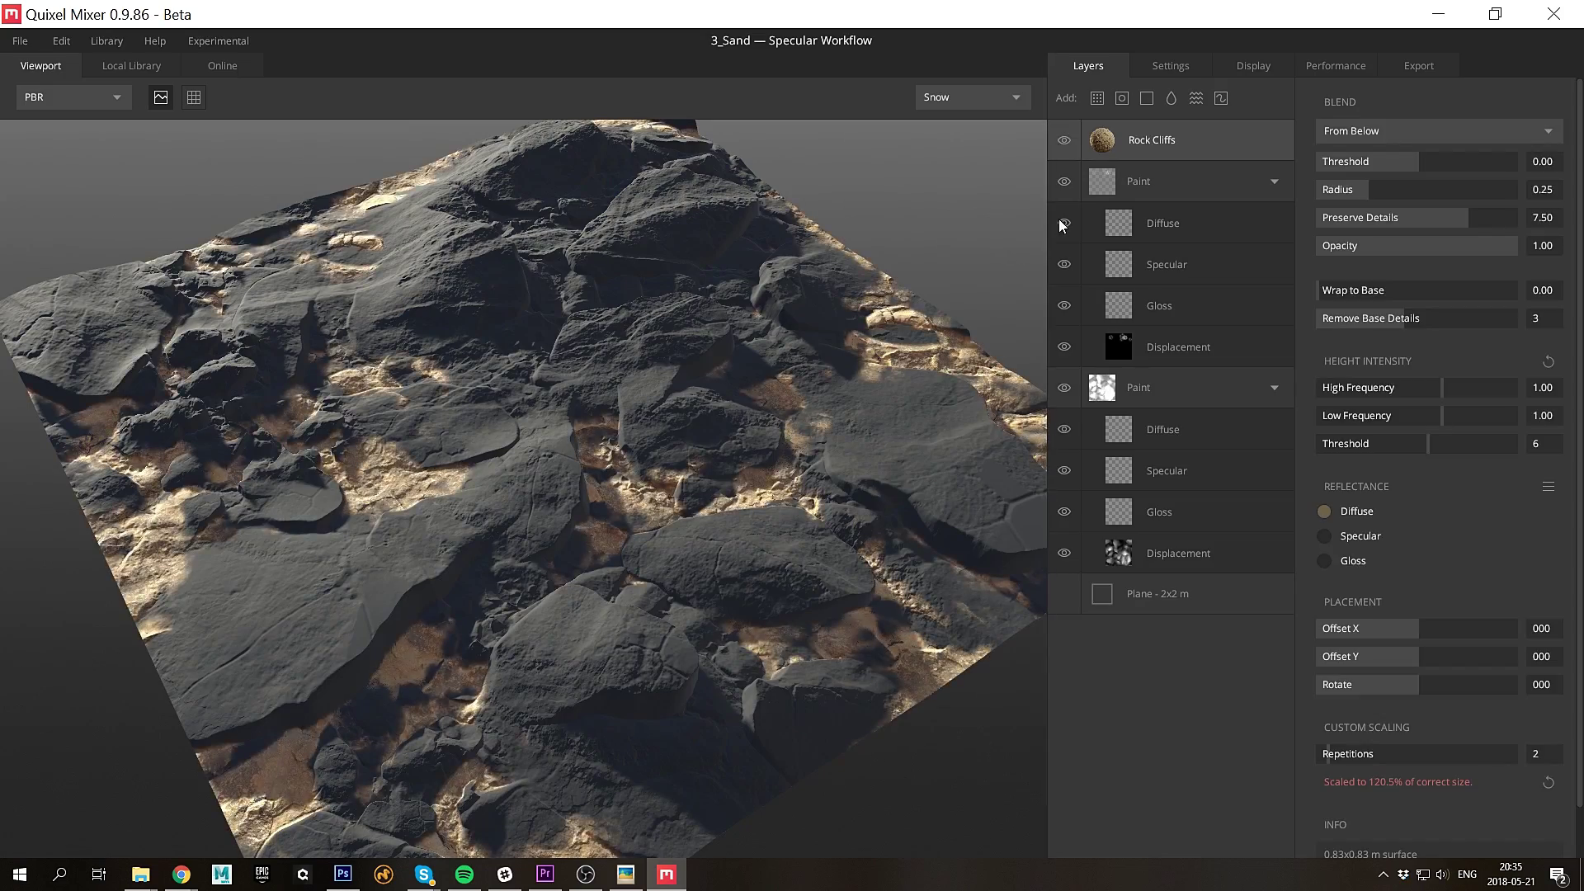
Blend the Rock Cliffs layer From Above with Wrap to Base at 1.00 and darken its diffuse colour
{"action": "left_click", "coordinate": [1424, 132]}
{"action": "left_click", "coordinate": [1368, 157]}
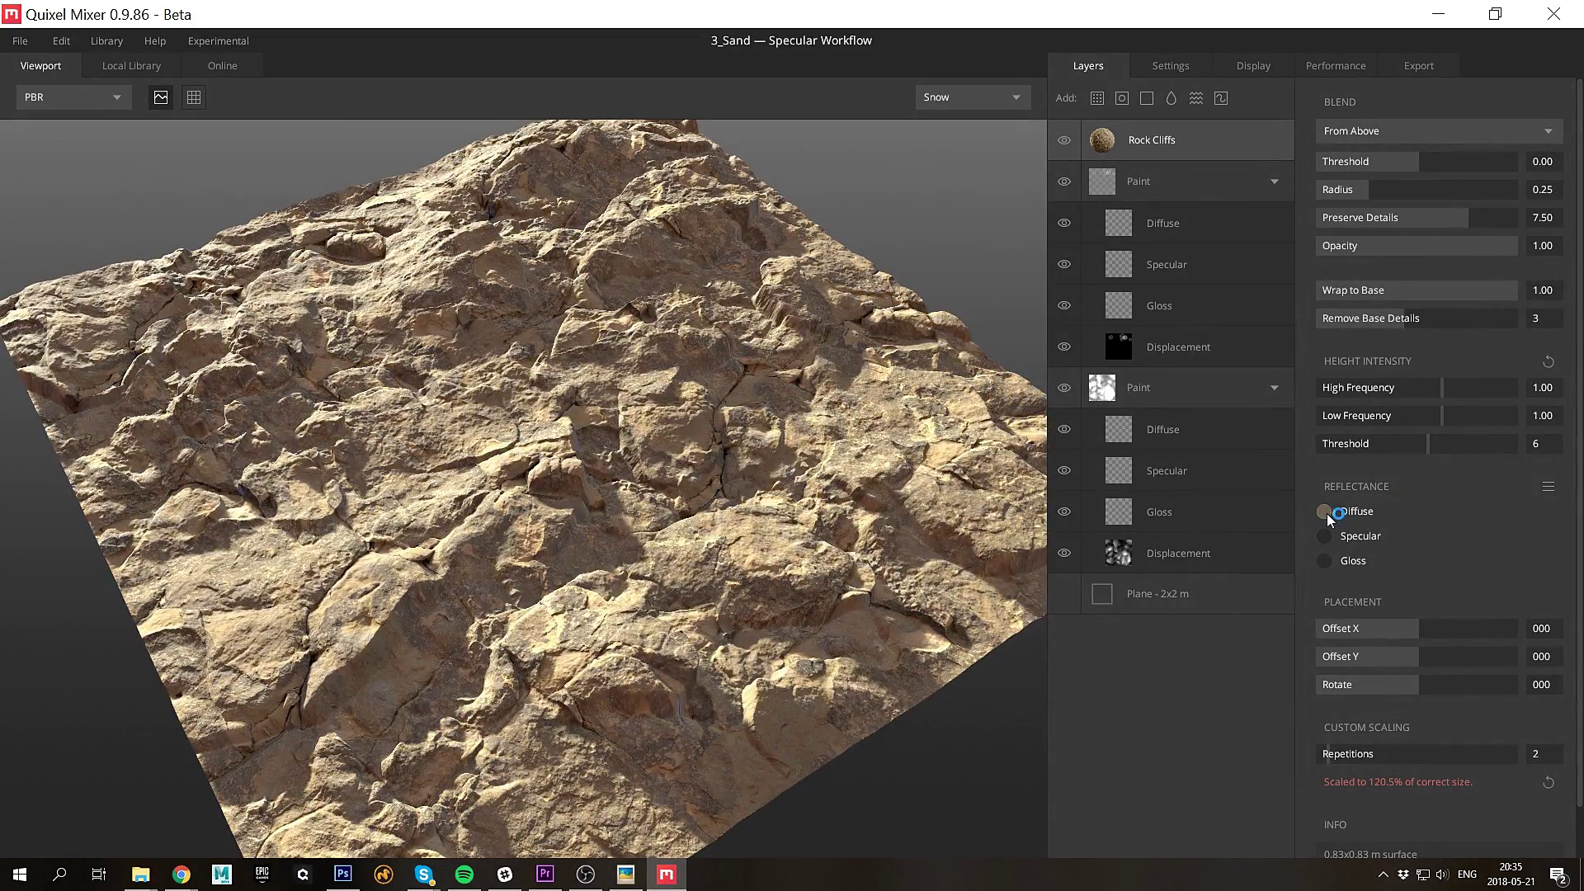
{"action": "left_click", "coordinate": [1324, 511]}
{"action": "left_click", "coordinate": [965, 603]}
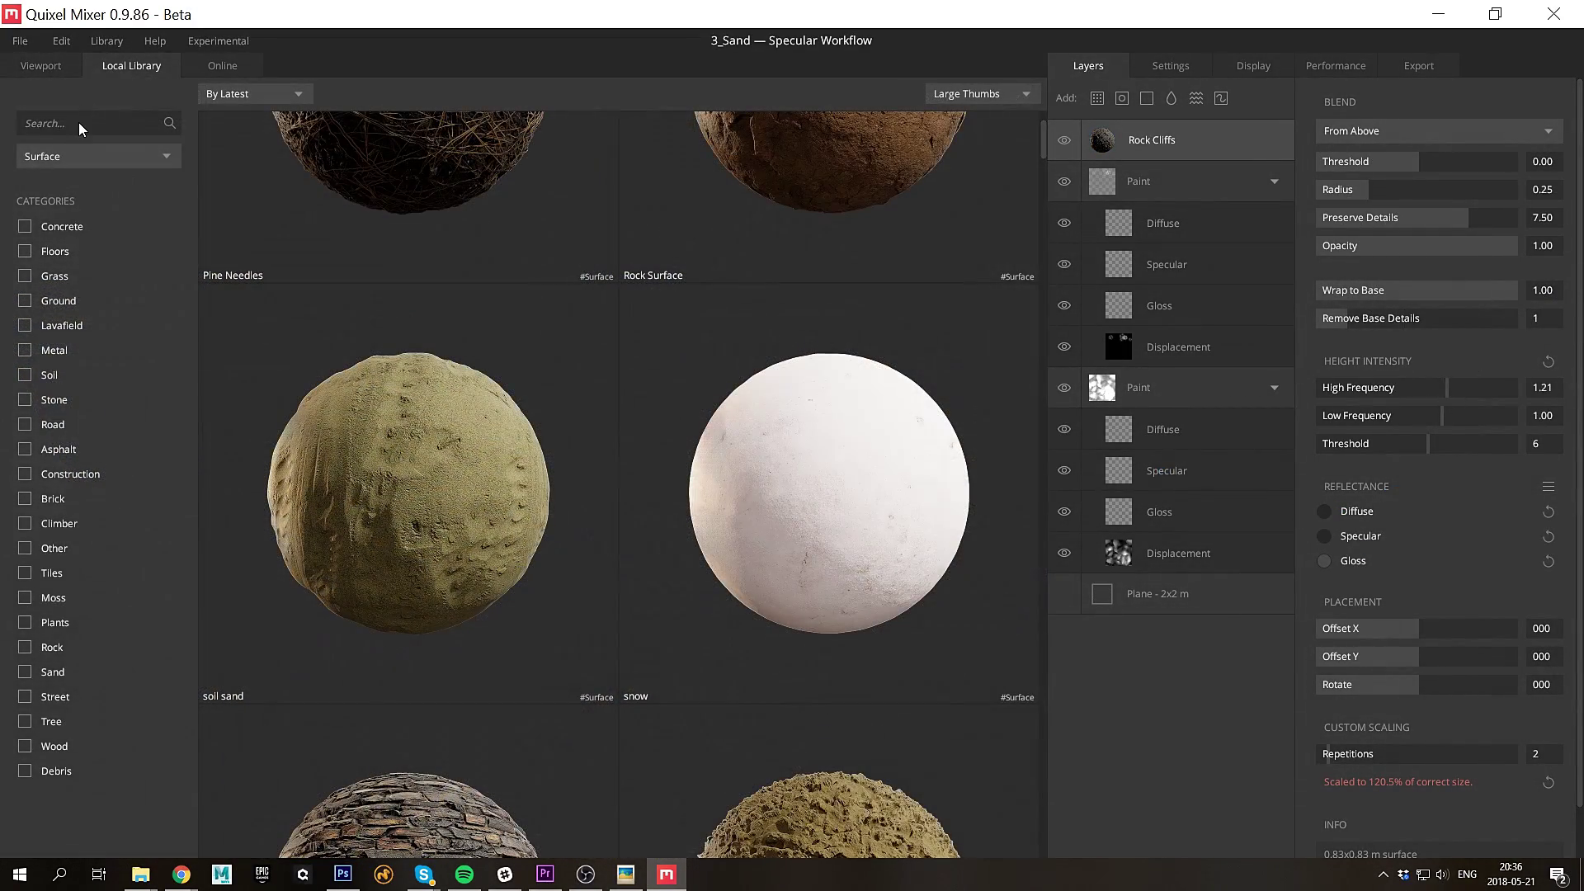
Find snow surfaces, add Ground Snow with a blend threshold of 0.22, and switch the environment to Studio1
{"action": "type", "text": "snow"}
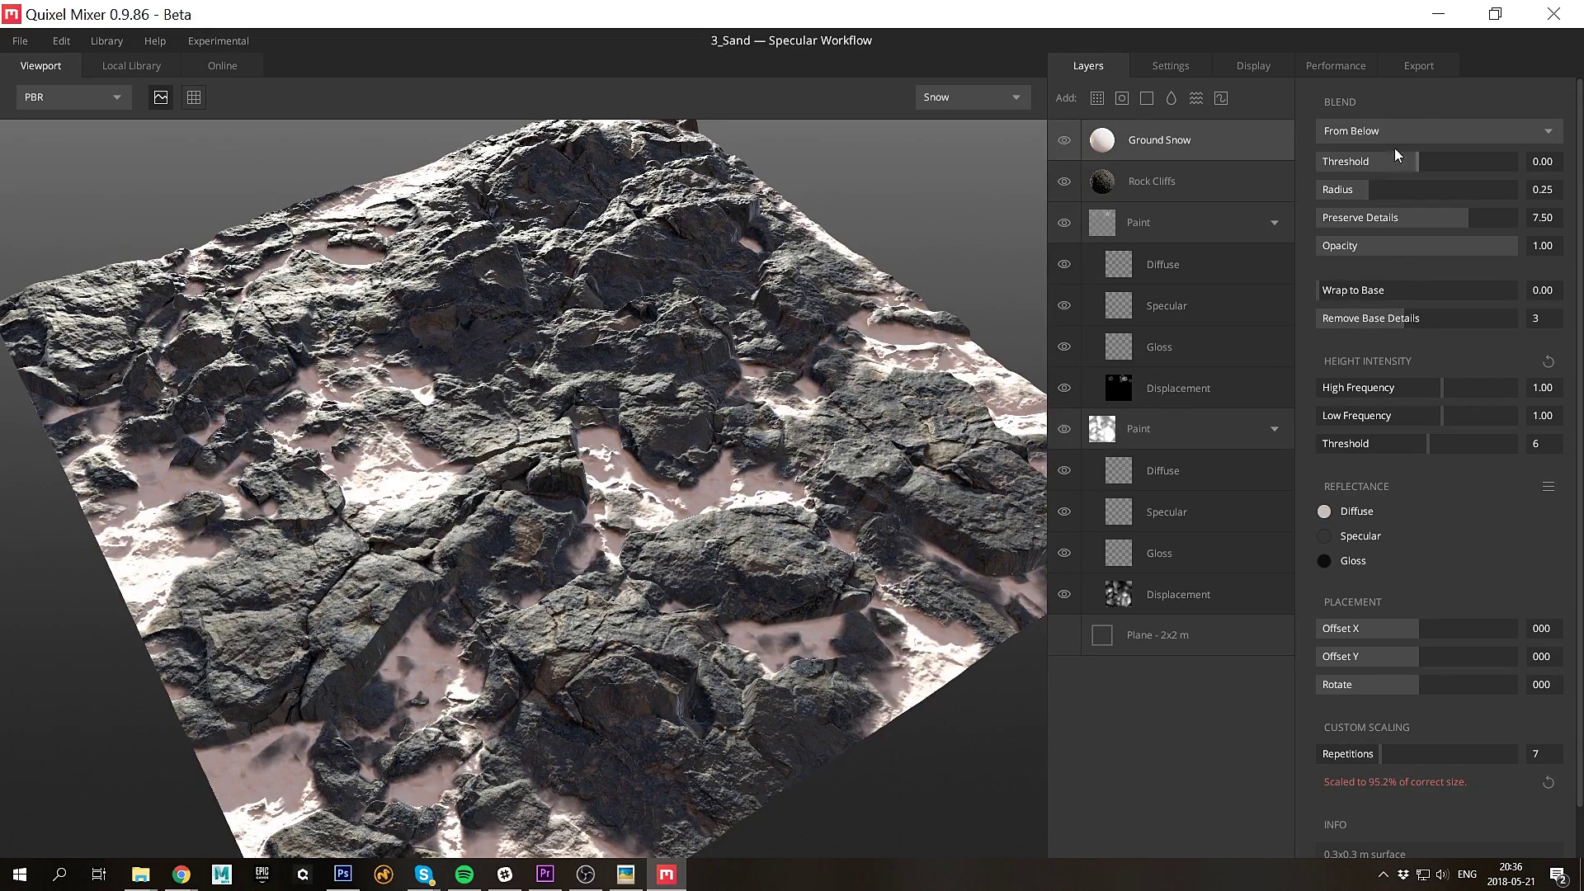
{"action": "left_click_drag", "start_coordinate": [1394, 152], "coordinate": [1433, 160]}
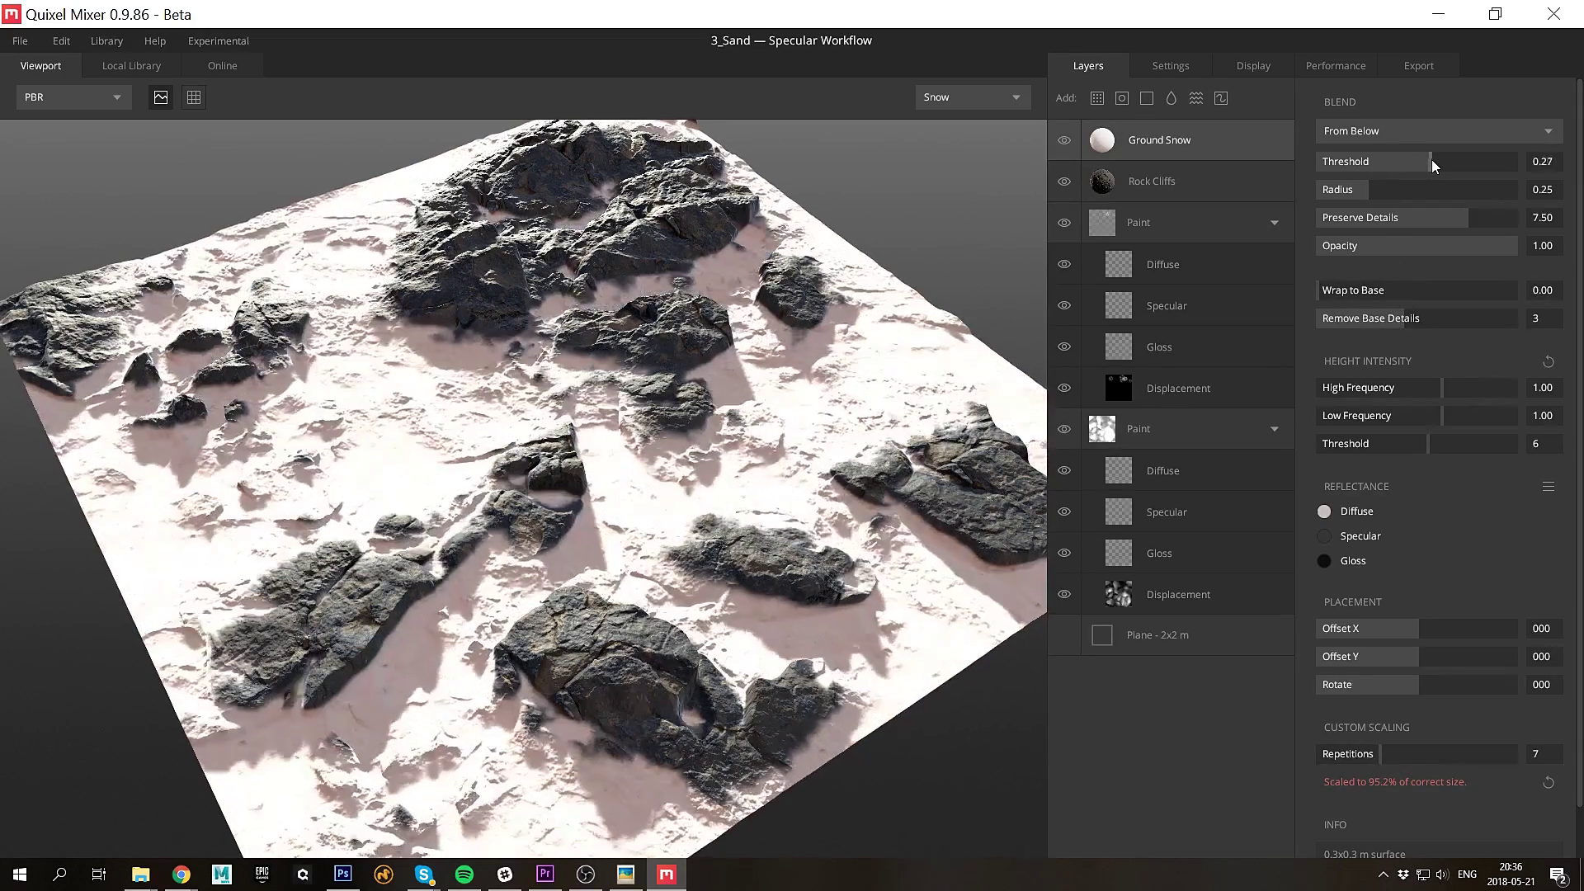
{"action": "left_click", "coordinate": [965, 98]}
{"action": "left_click", "coordinate": [949, 197]}
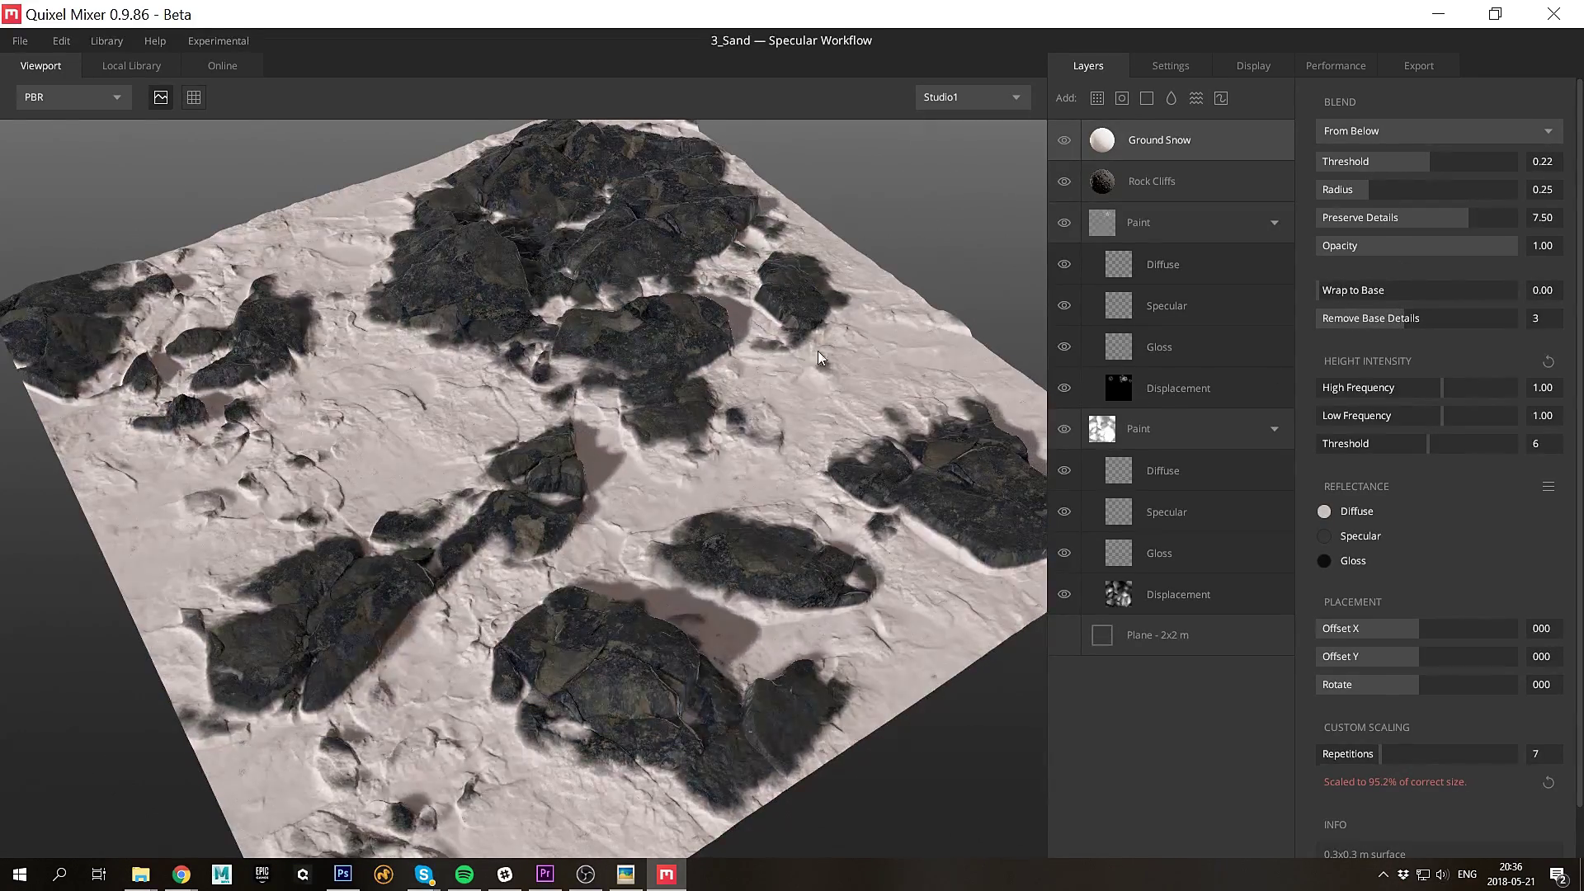
Set Ground Snow's Remove Base Details to 7, Wrap to Base to 1.00, High Frequency to 4.00, Low Frequency to 2.37 and Radius to 0.21
{"action": "left_click_drag", "start_coordinate": [1407, 318], "coordinate": [1581, 317]}
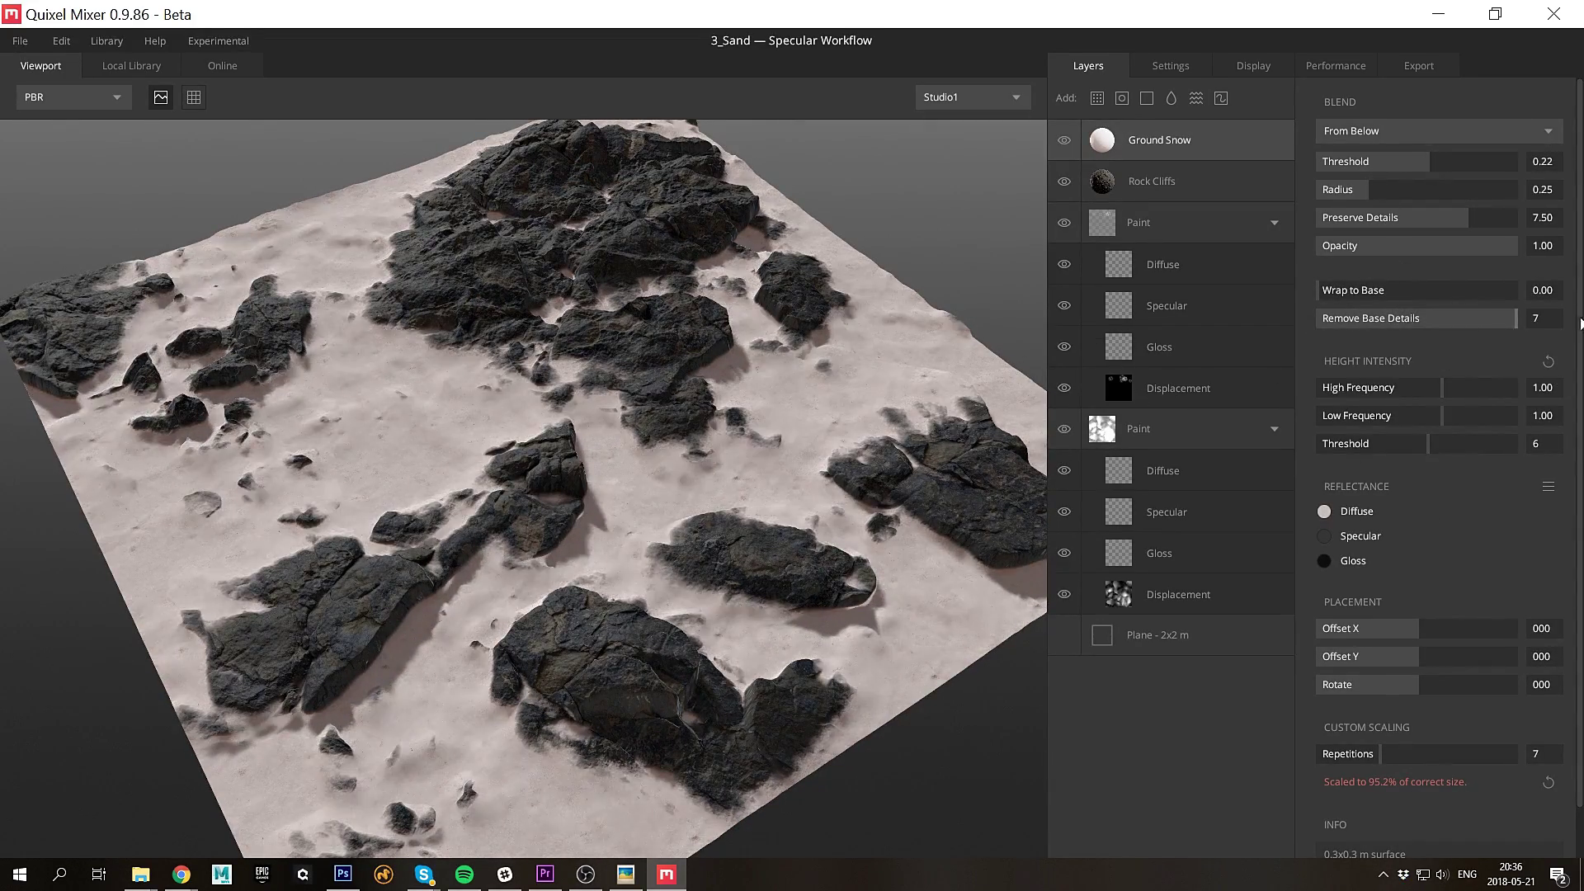
{"action": "left_click_drag", "start_coordinate": [1349, 292], "coordinate": [1535, 291]}
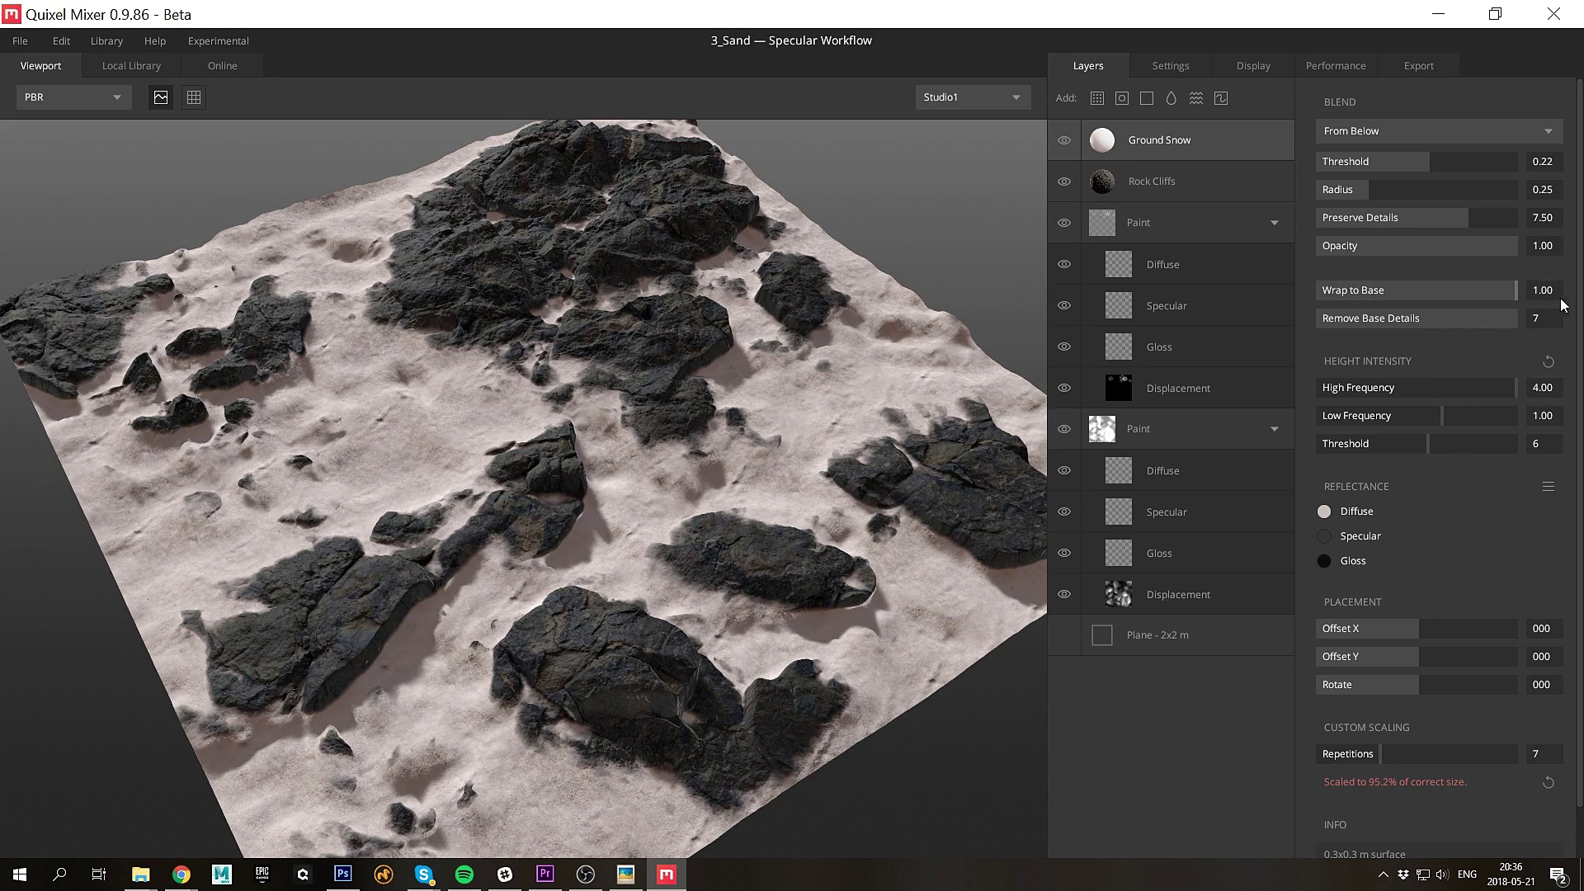
{"action": "left_click_drag", "start_coordinate": [1454, 423], "coordinate": [1473, 416]}
{"action": "left_click_drag", "start_coordinate": [1437, 195], "coordinate": [1357, 189]}
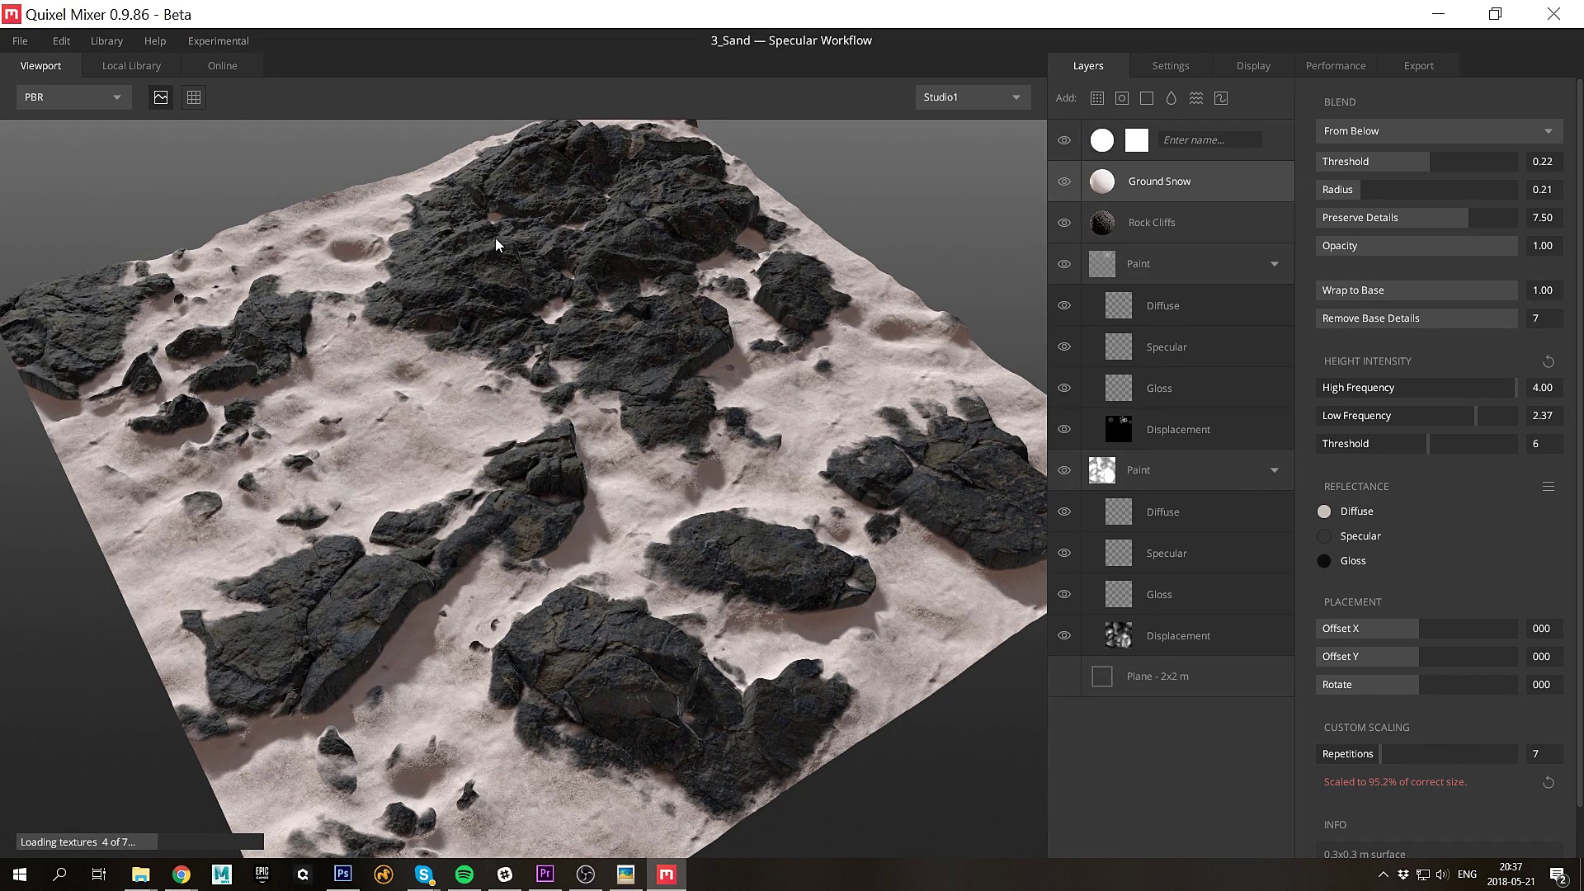
Blend the second Ground Snow layer From Above with Wrap to Base at 1.00 and Threshold at -0.69, covering the rock tops
{"action": "left_click", "coordinate": [1378, 131]}
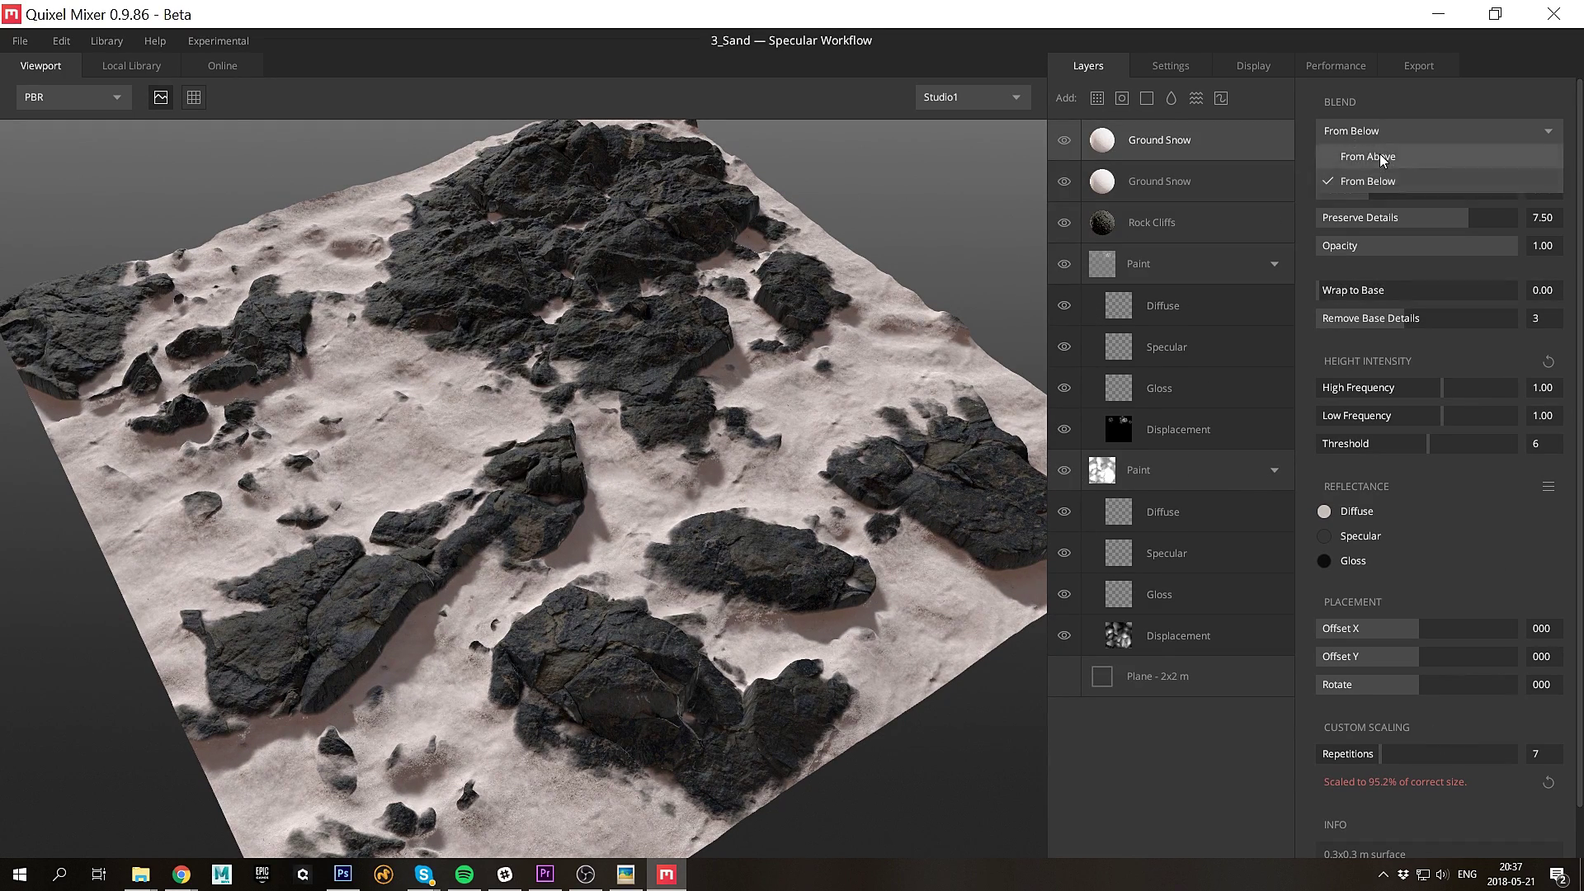
{"action": "left_click", "coordinate": [1382, 156]}
{"action": "left_click_drag", "start_coordinate": [1363, 291], "coordinate": [1518, 291]}
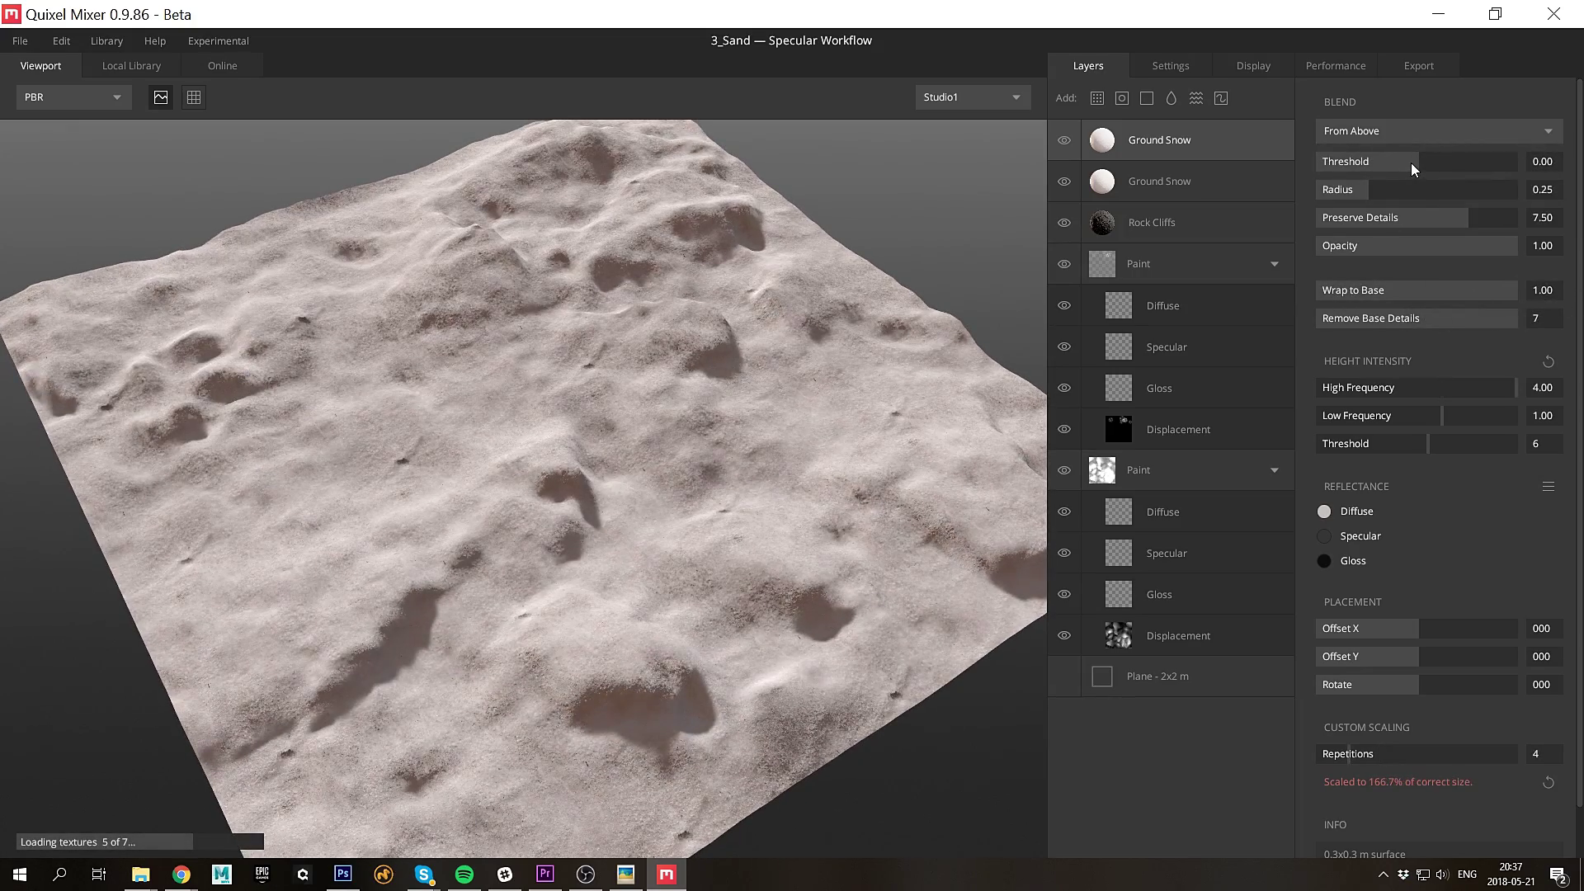
{"action": "left_click_drag", "start_coordinate": [1411, 162], "coordinate": [1386, 165]}
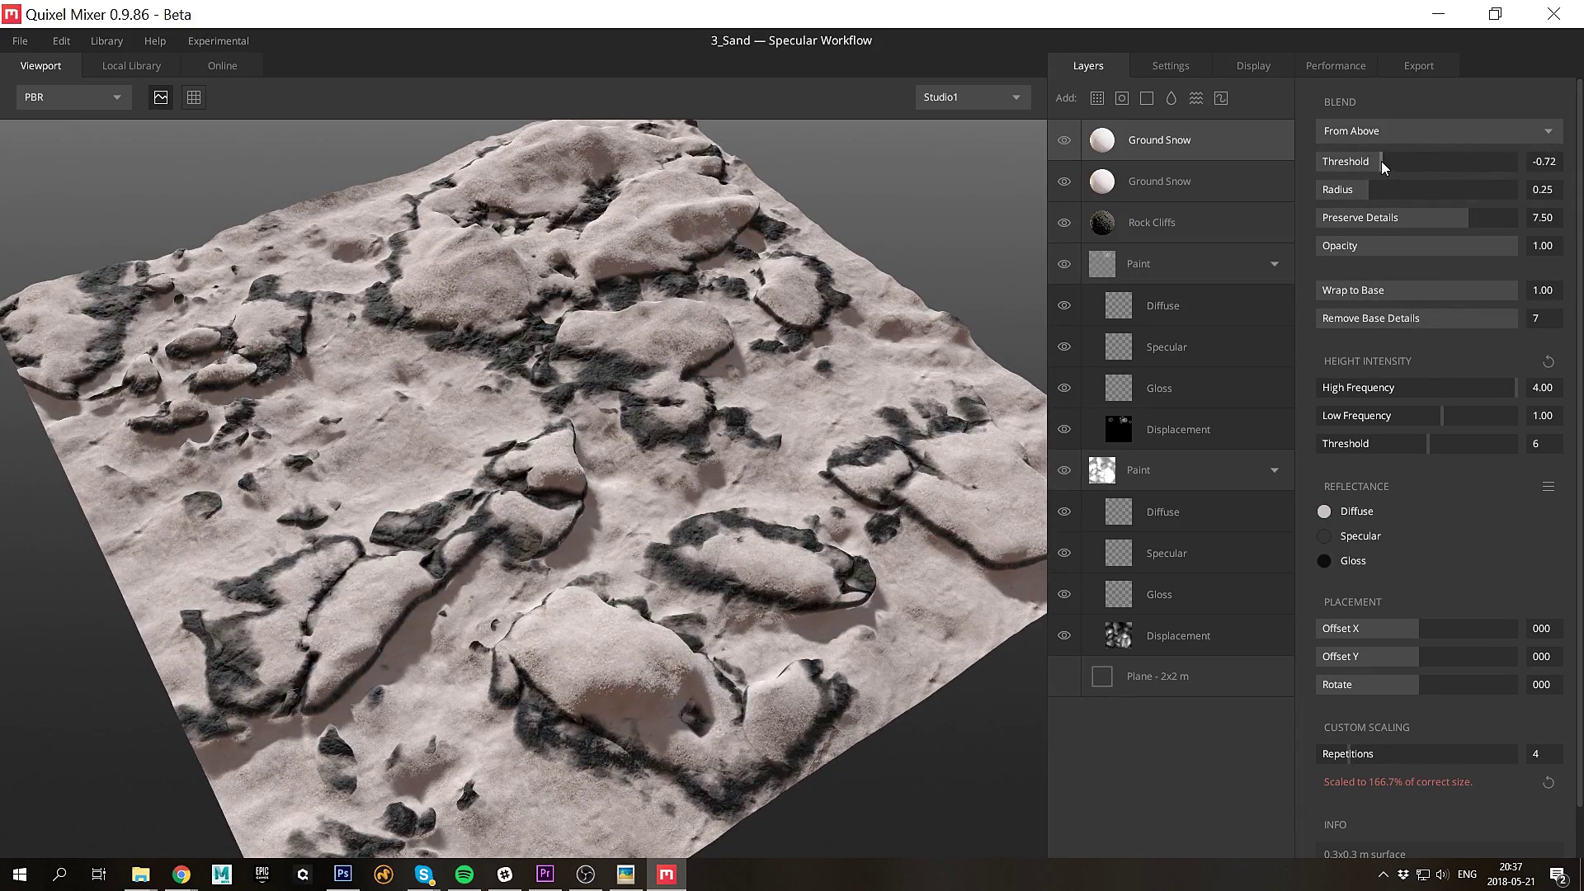
Set the lower Ground Snow layer's blend threshold to 0.16 and check the surface in the tiled preview
{"action": "left_click", "coordinate": [1186, 182]}
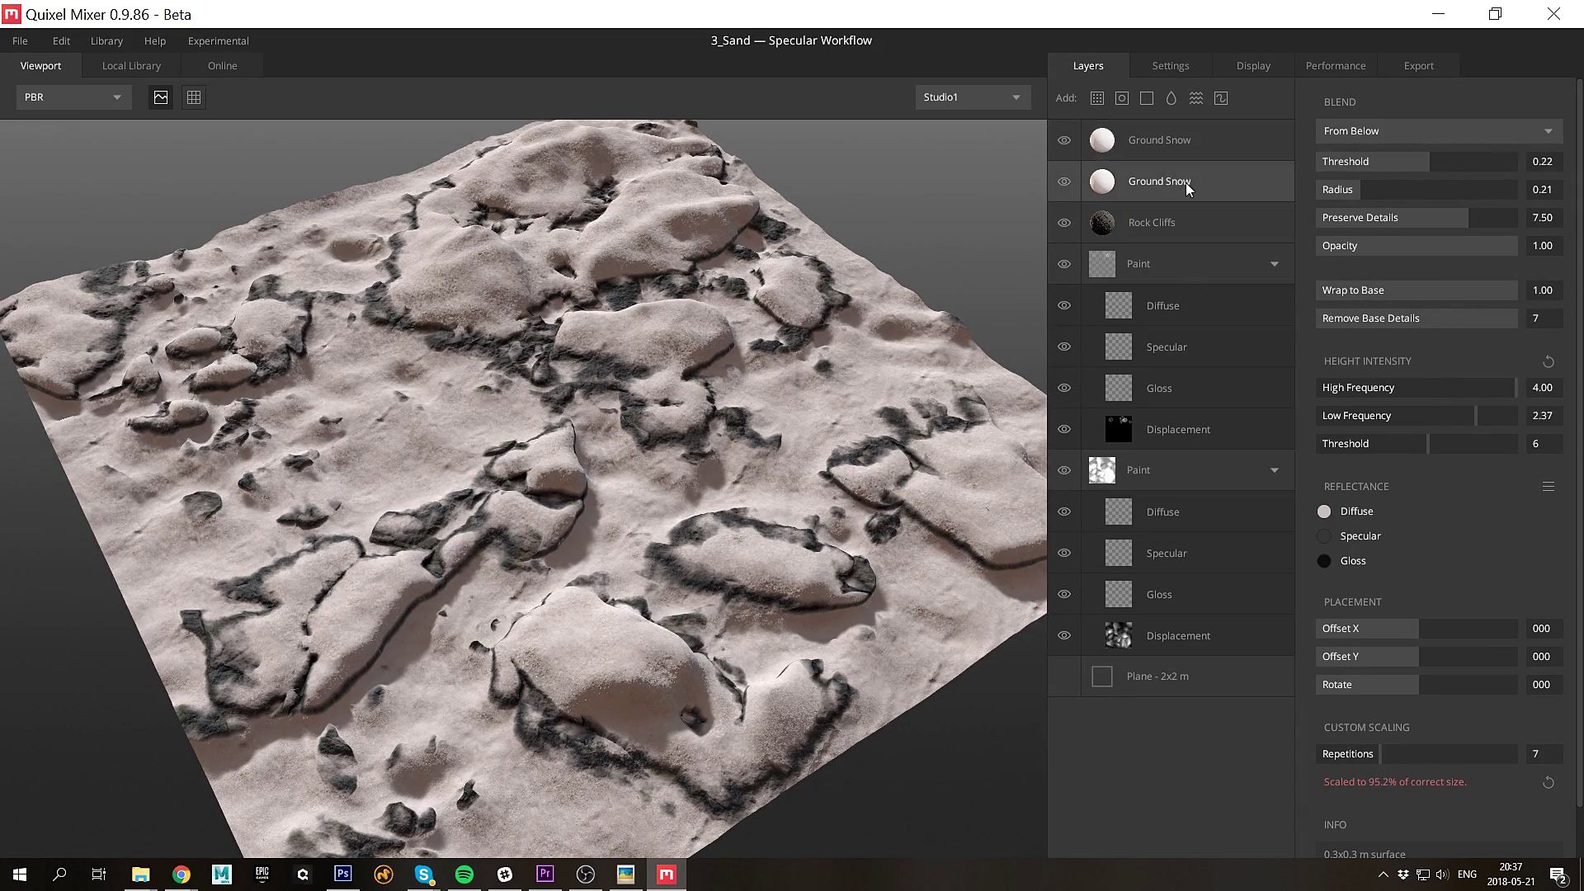
{"action": "left_click_drag", "start_coordinate": [1414, 163], "coordinate": [1424, 161]}
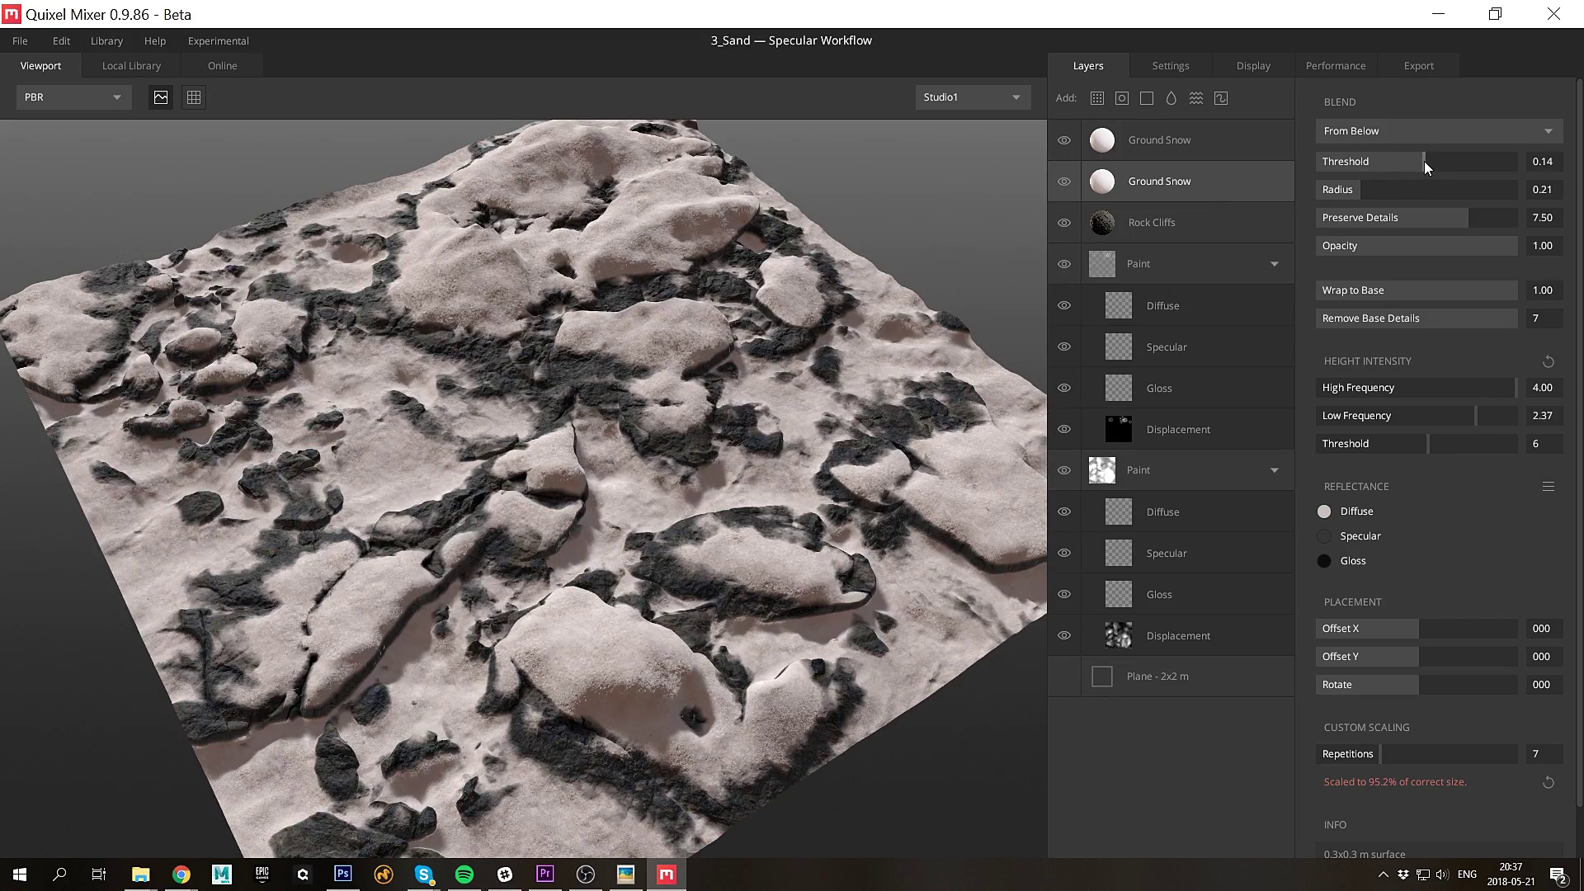
{"action": "key", "text": "t"}
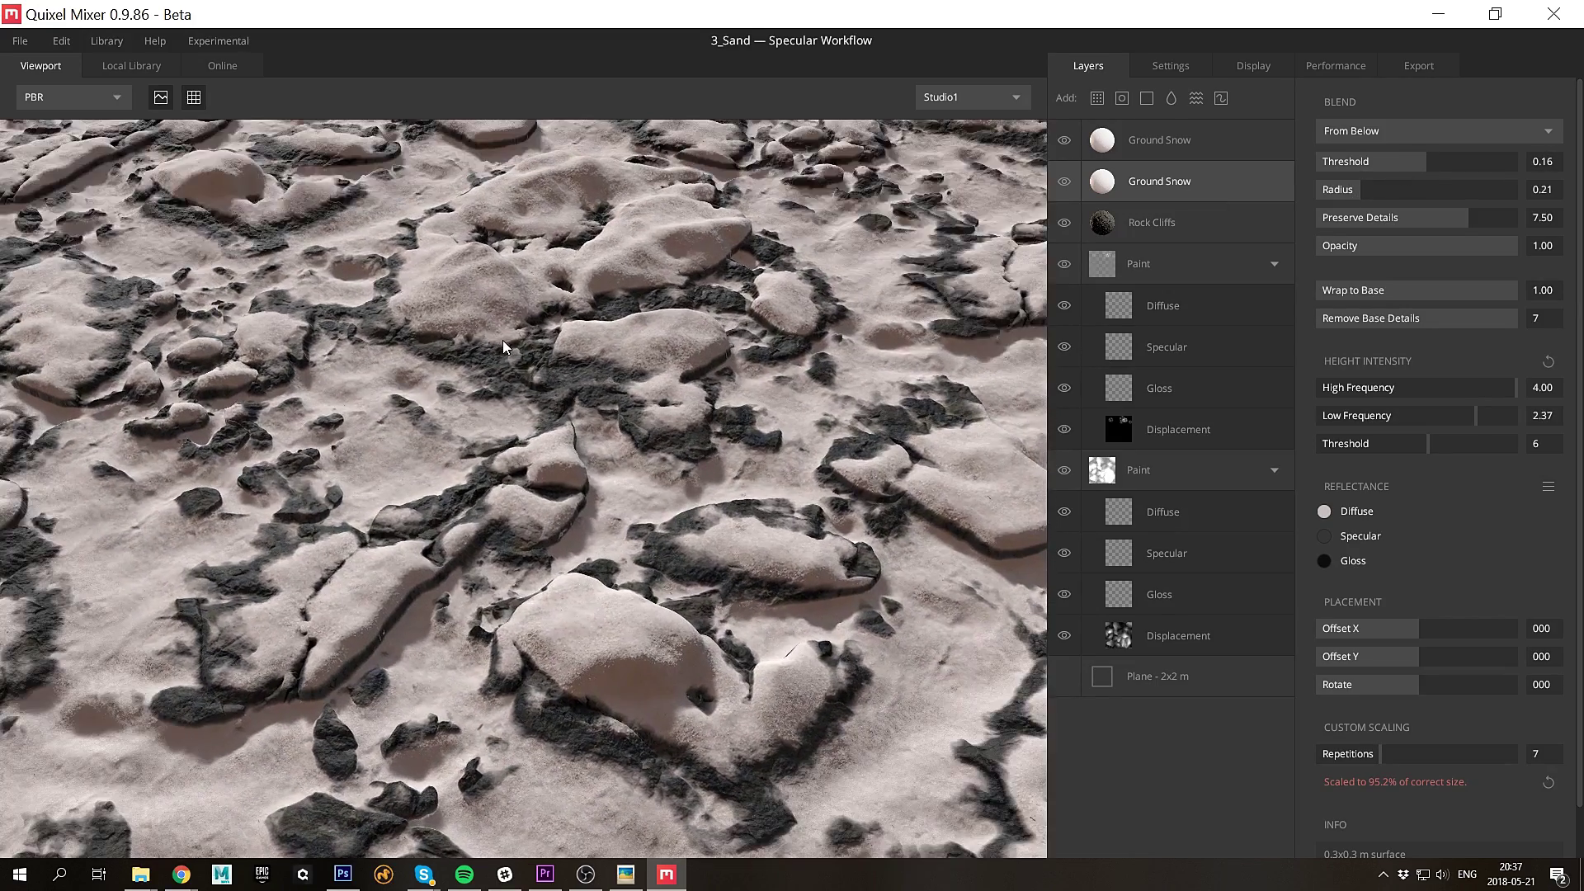
{"action": "scroll", "coordinate": [502, 340], "scroll_direction": "up", "scroll_amount": 2}
{"action": "key", "text": "t"}
Reduce the strength of the lower paint layer's displacement to about 8.71
{"action": "left_click", "coordinate": [1178, 635]}
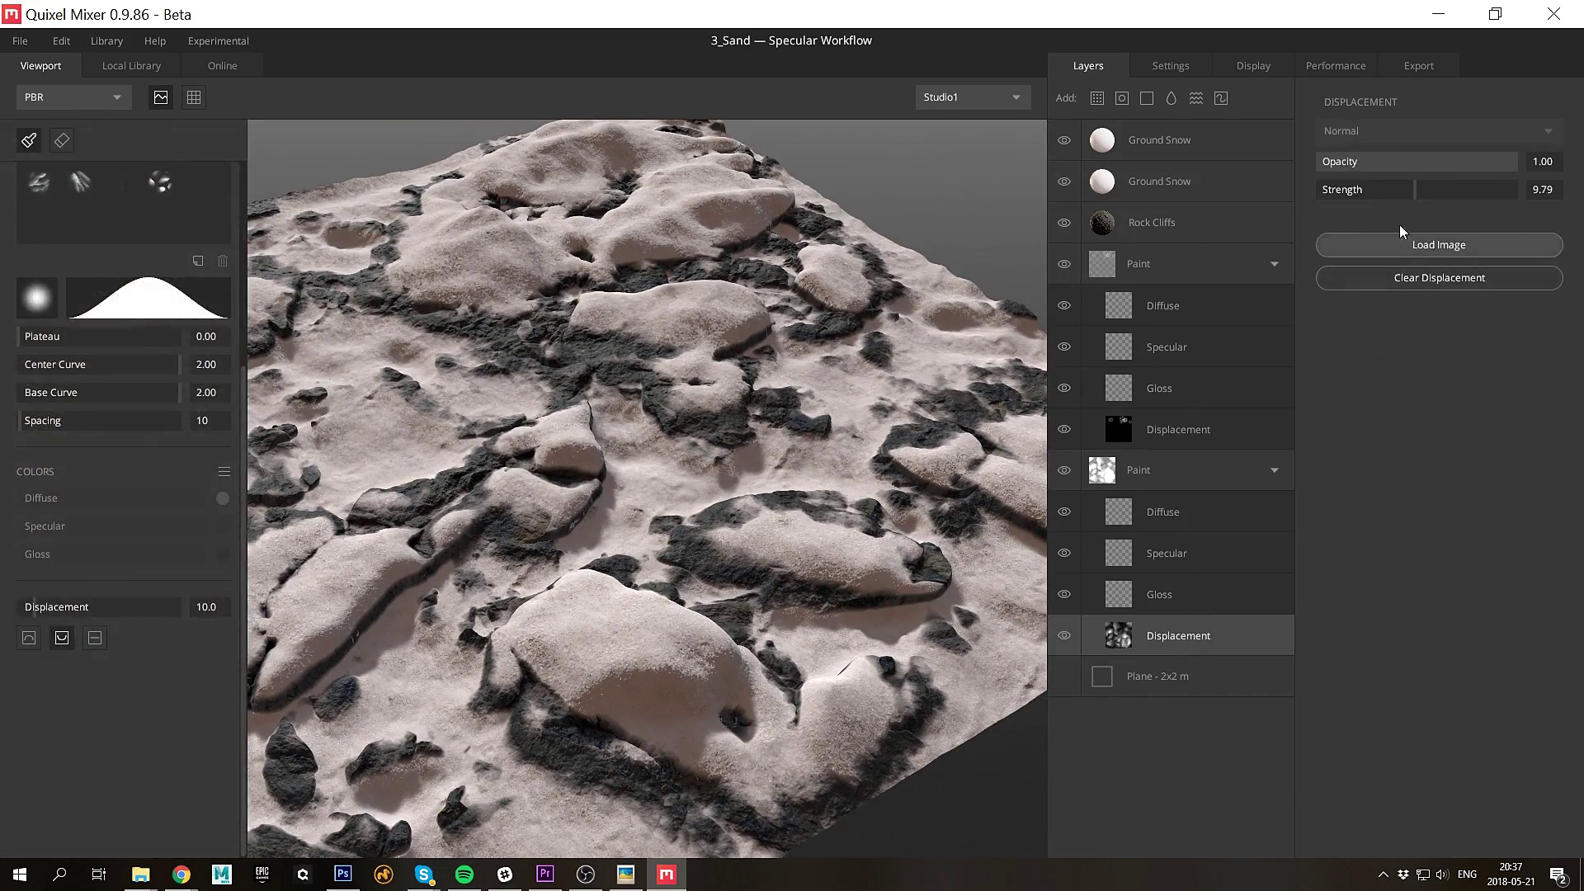
{"action": "left_click_drag", "start_coordinate": [1414, 188], "coordinate": [1399, 175]}
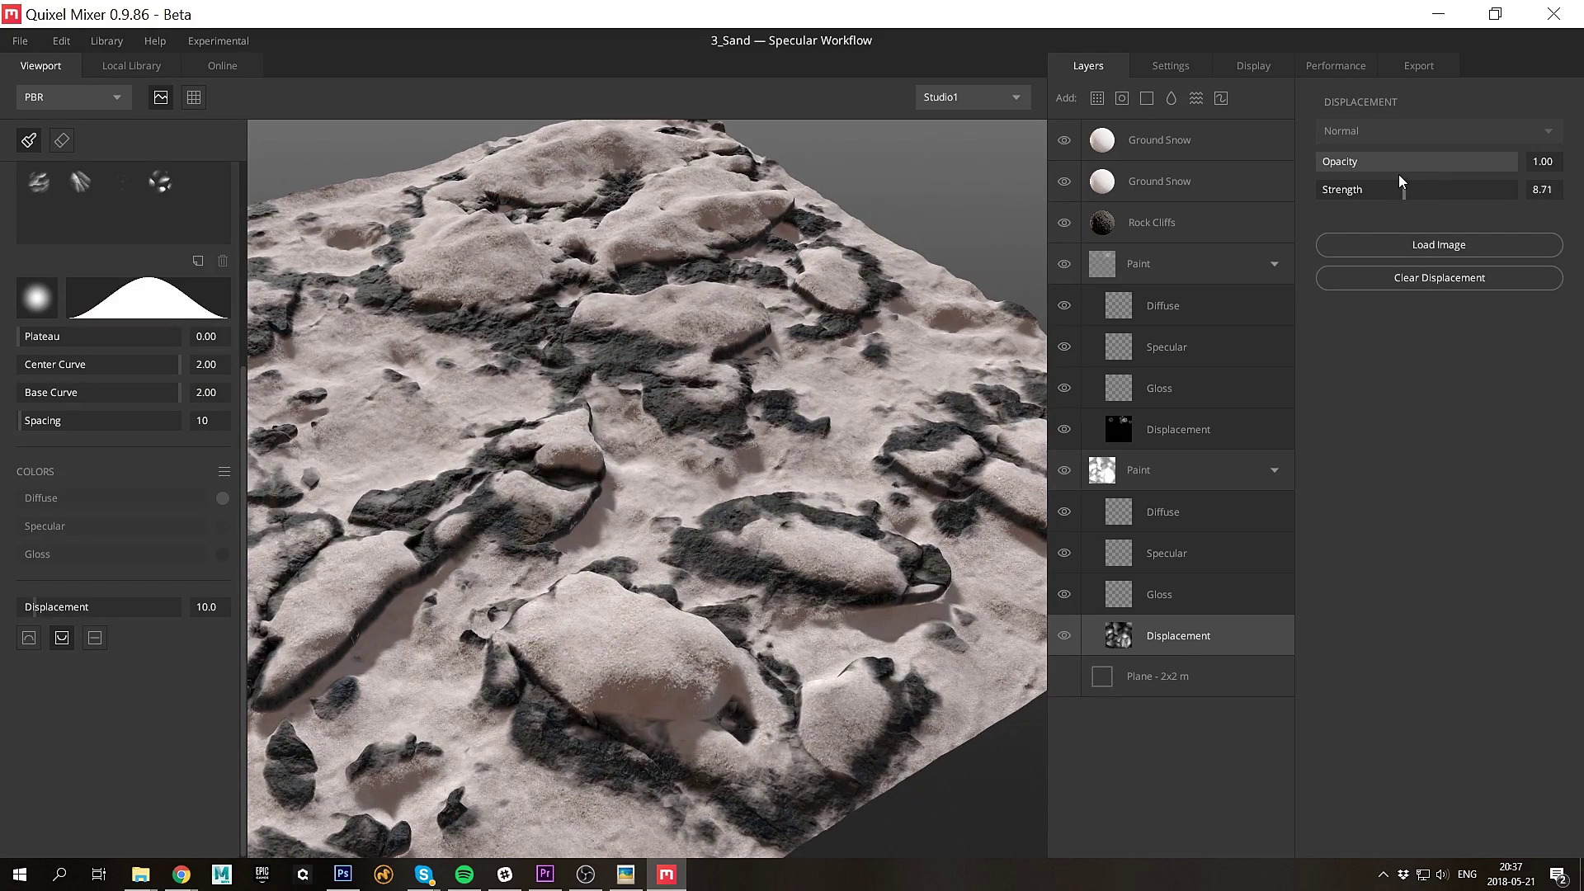
Lighten the diffuse colour of the Rock Cliffs layer and apply it
{"action": "left_click", "coordinate": [1250, 229]}
{"action": "left_click", "coordinate": [1324, 511]}
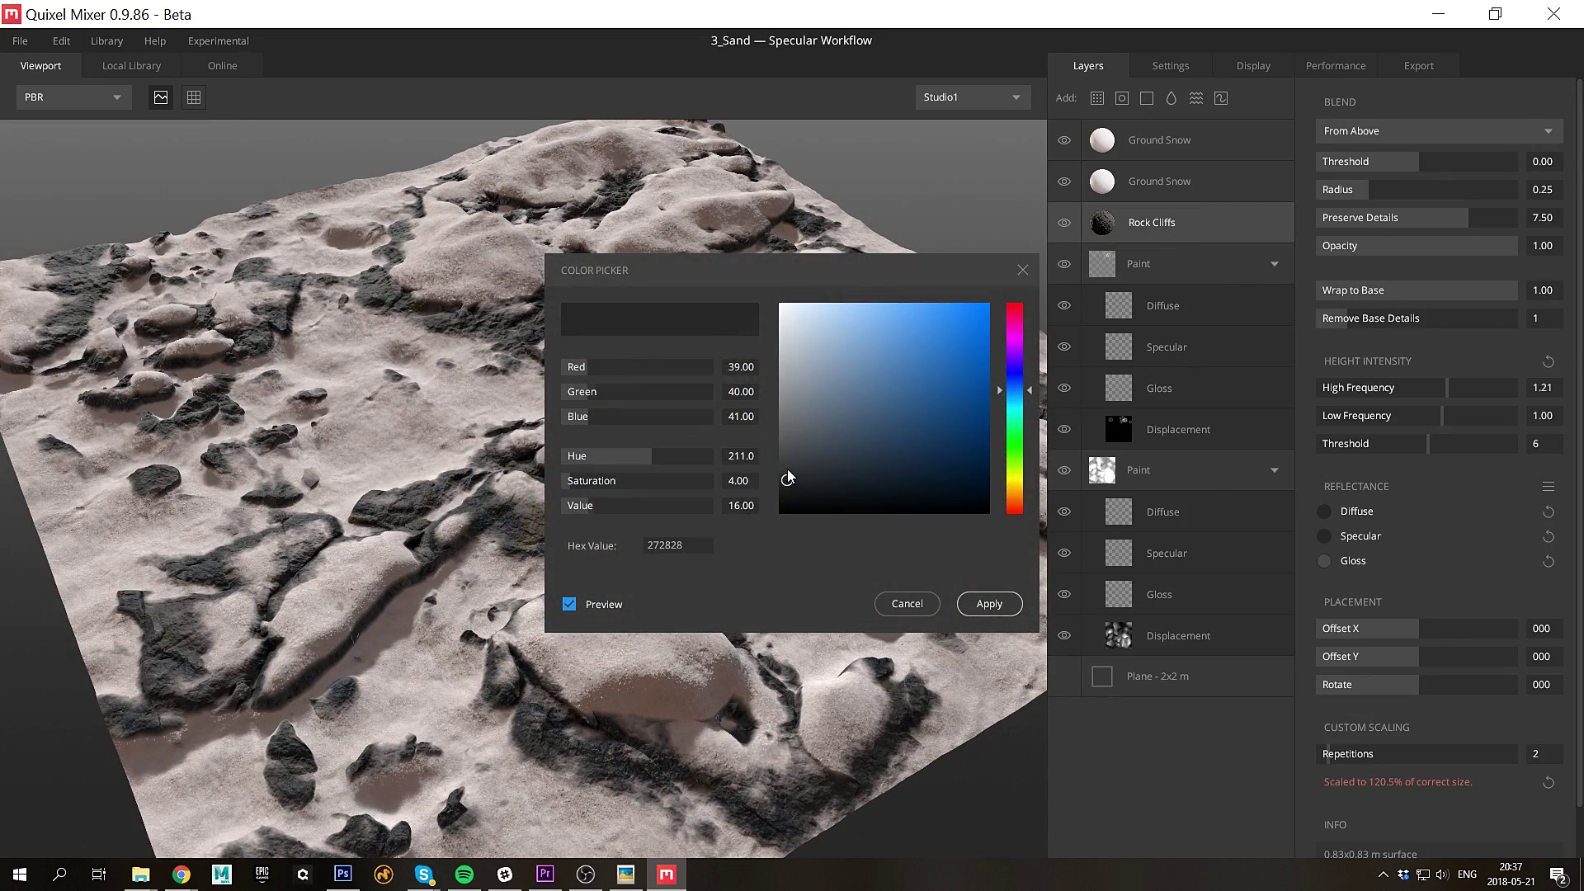
{"action": "left_click", "coordinate": [1013, 592]}
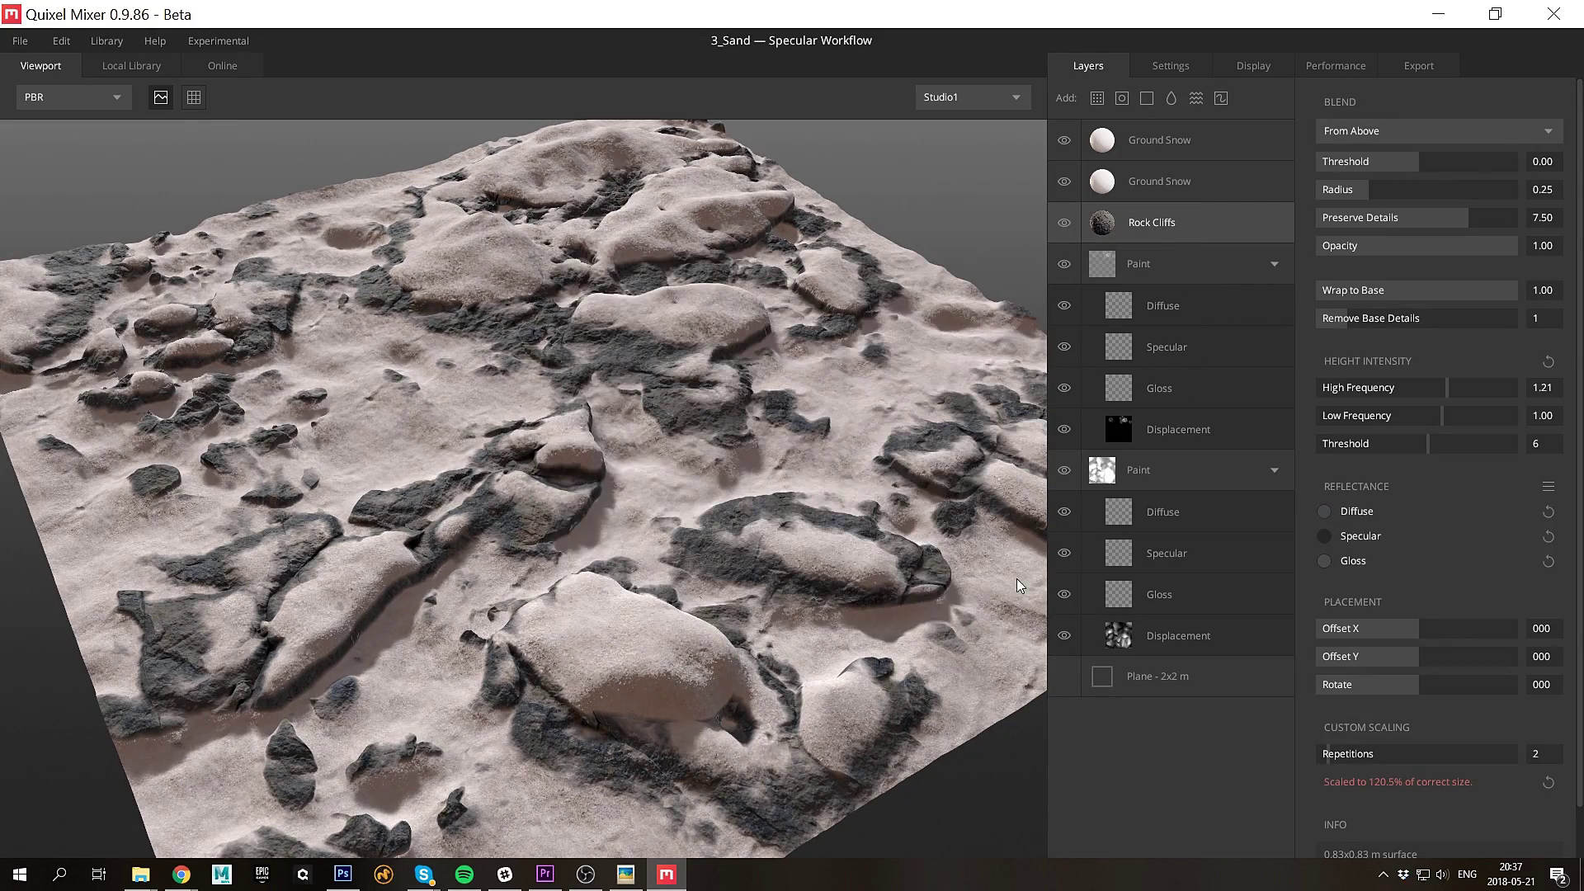
Add the Debris Nature atlas from the local library above the top Ground Snow layer
{"action": "left_click", "coordinate": [1124, 144]}
{"action": "left_click", "coordinate": [1123, 97]}
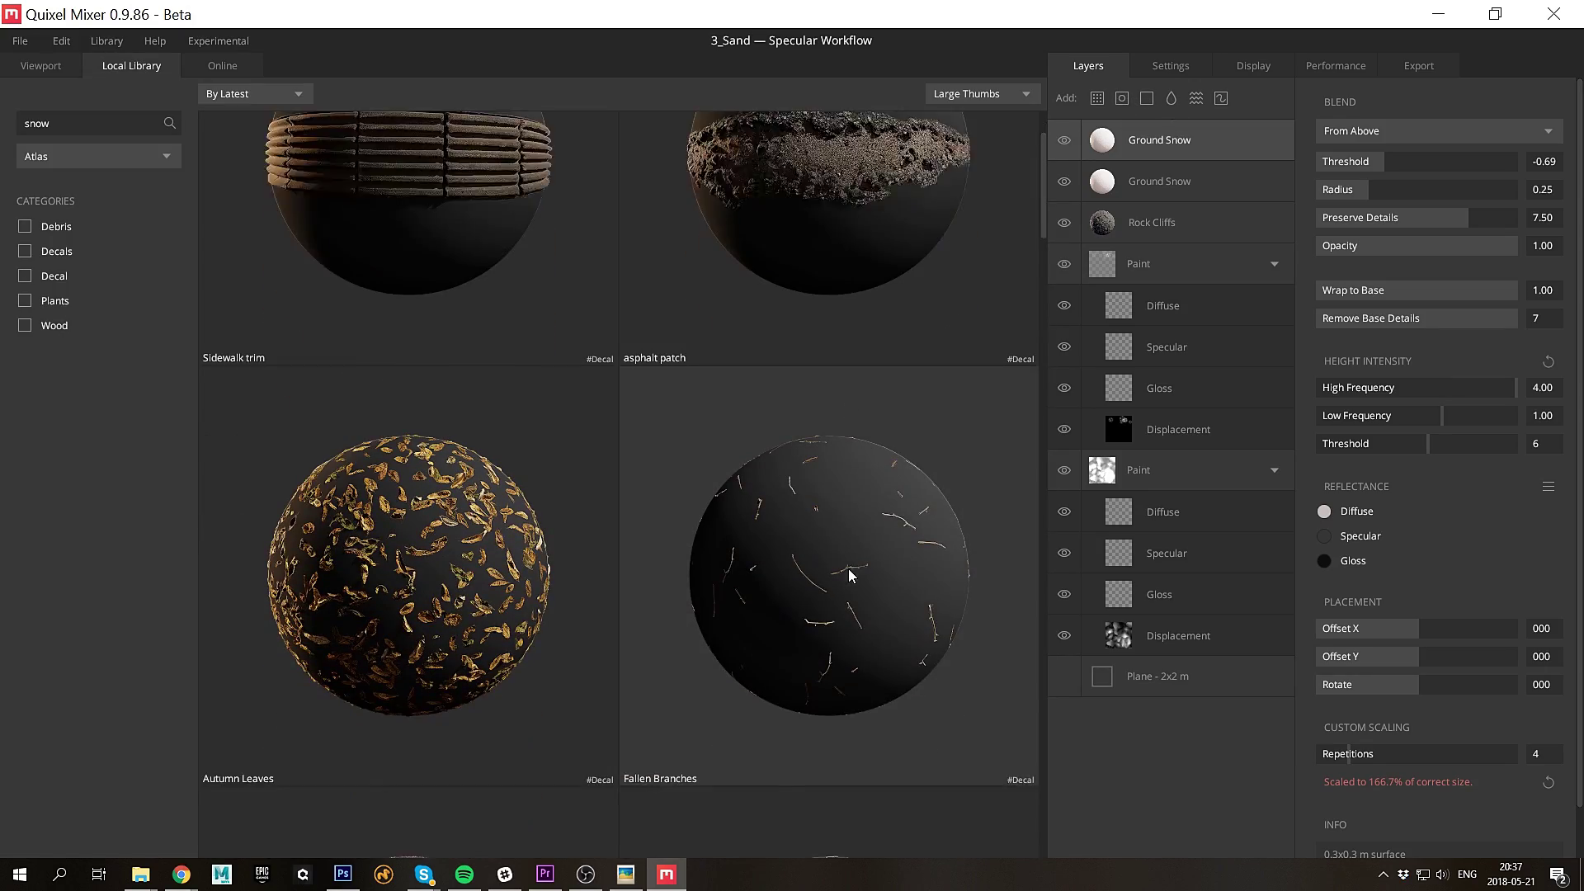
{"action": "scroll", "coordinate": [848, 568], "scroll_direction": "down", "scroll_amount": 5}
{"action": "left_click", "coordinate": [909, 477]}
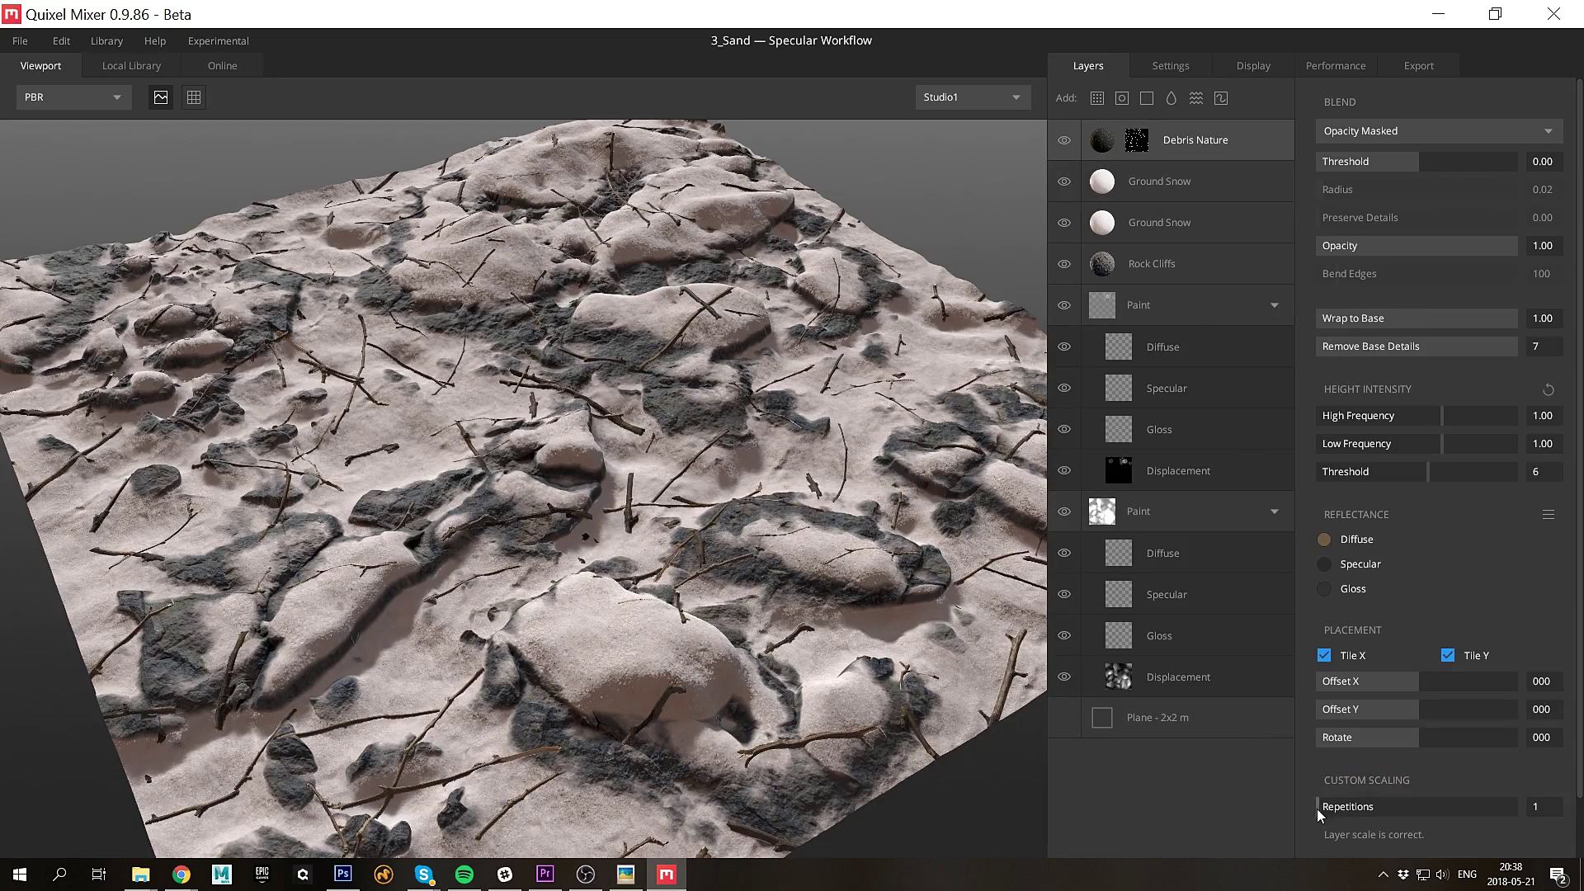
Set Debris Nature to 3 repetitions, blend it From Below and raise its threshold slightly
{"action": "left_click_drag", "start_coordinate": [1316, 808], "coordinate": [1343, 810]}
{"action": "left_click", "coordinate": [1440, 130]}
{"action": "left_click", "coordinate": [1389, 180]}
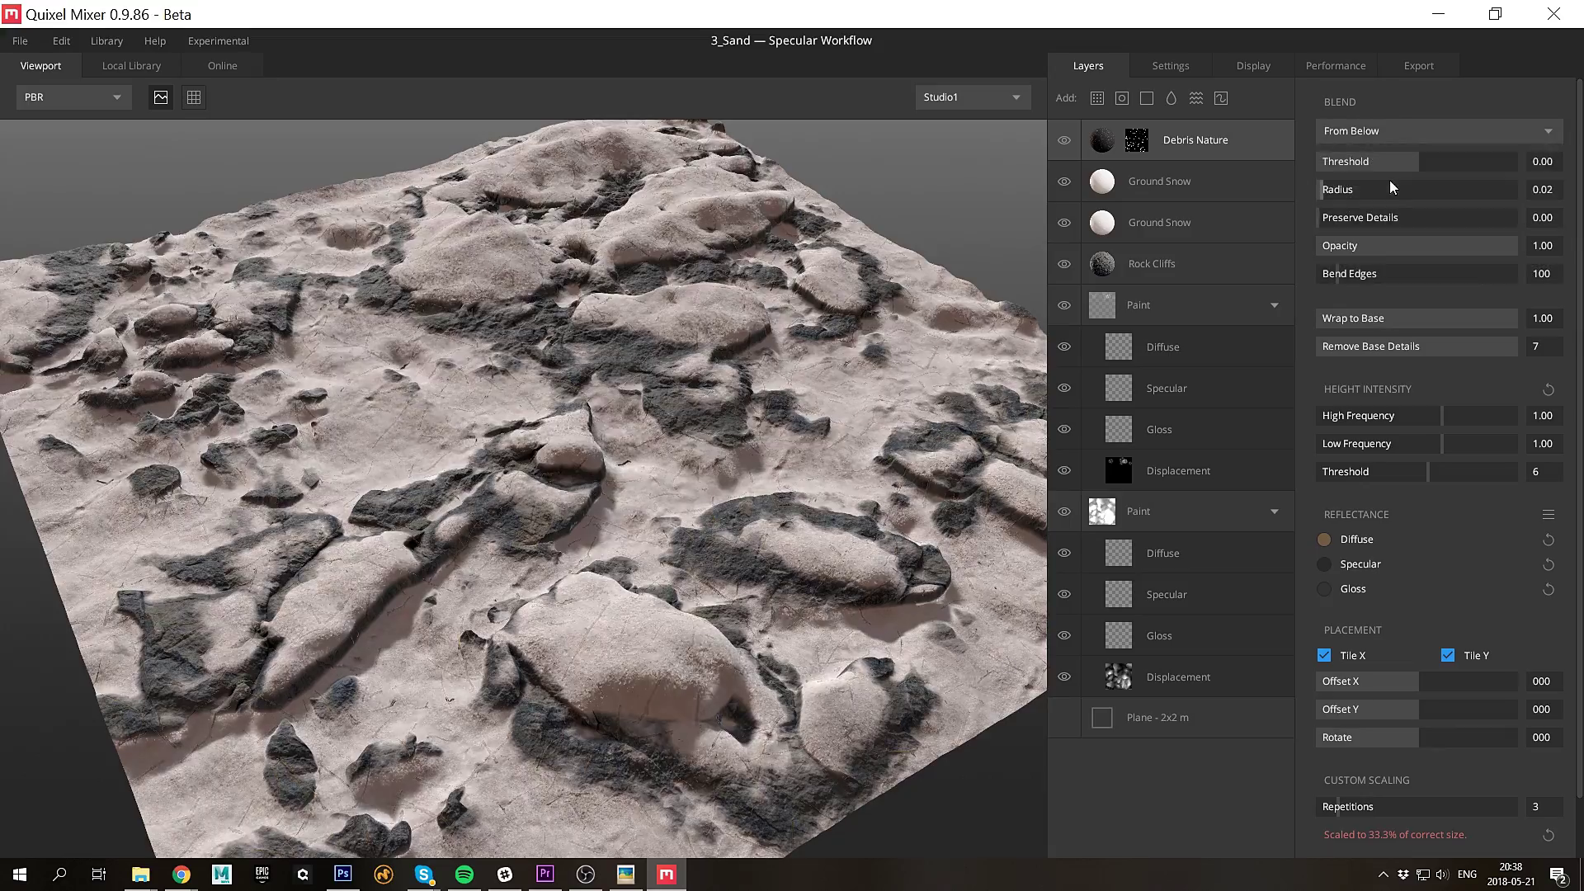
{"action": "left_click_drag", "start_coordinate": [1421, 162], "coordinate": [1428, 161]}
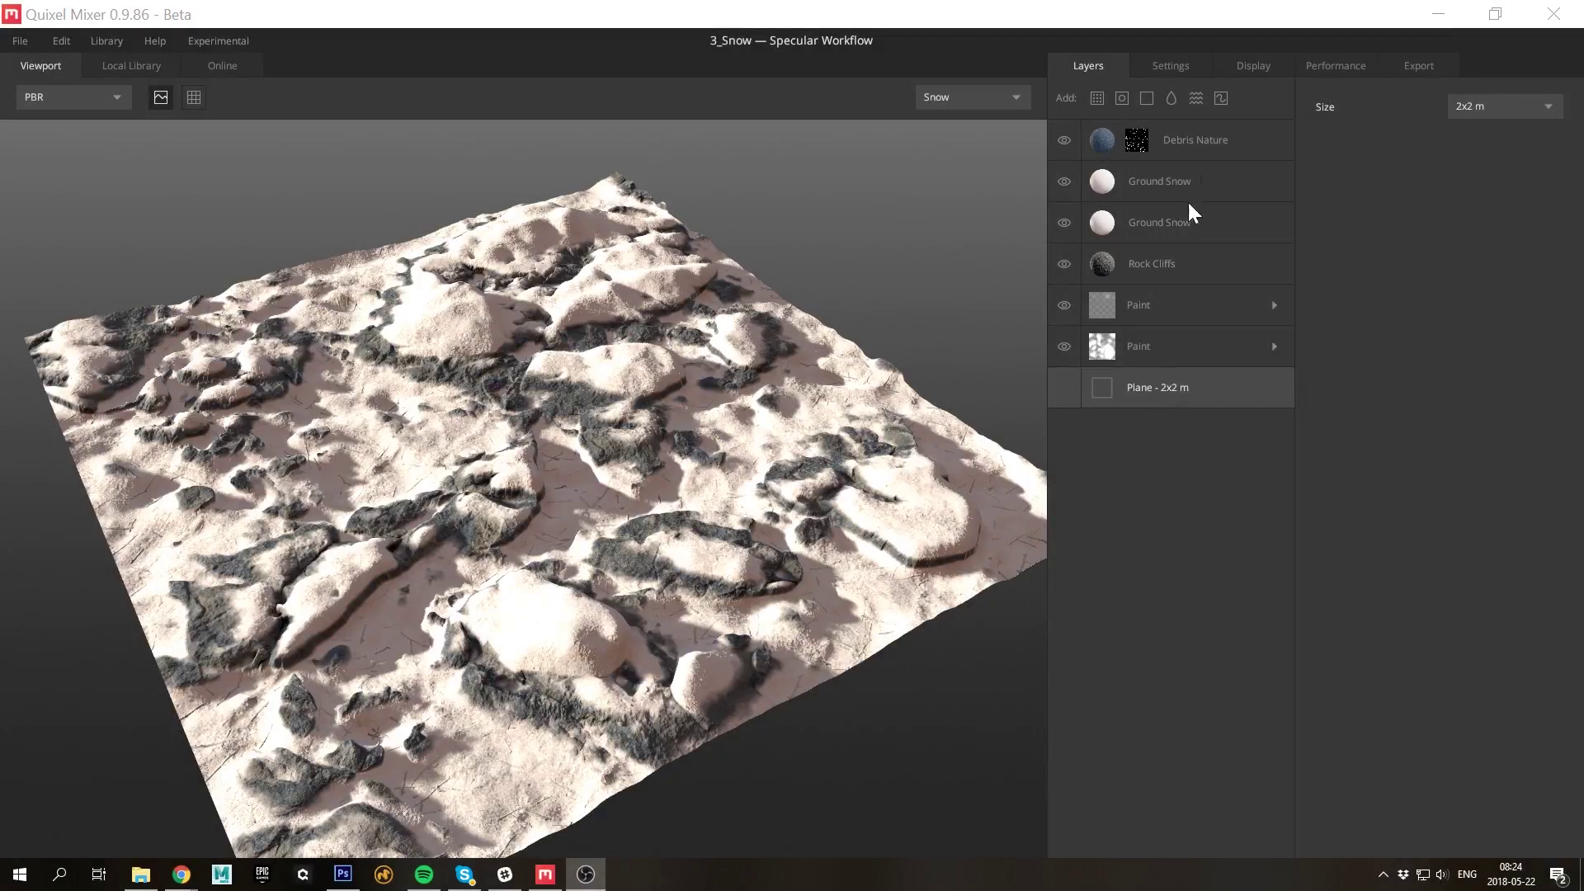
Delete the Debris Nature and both Ground Snow layers from the 3_Snow mix, then select the Rock Cliffs layer
{"action": "key", "text": "Delete"}
{"action": "key", "text": "Delete"}
{"action": "left_click", "coordinate": [1209, 141]}
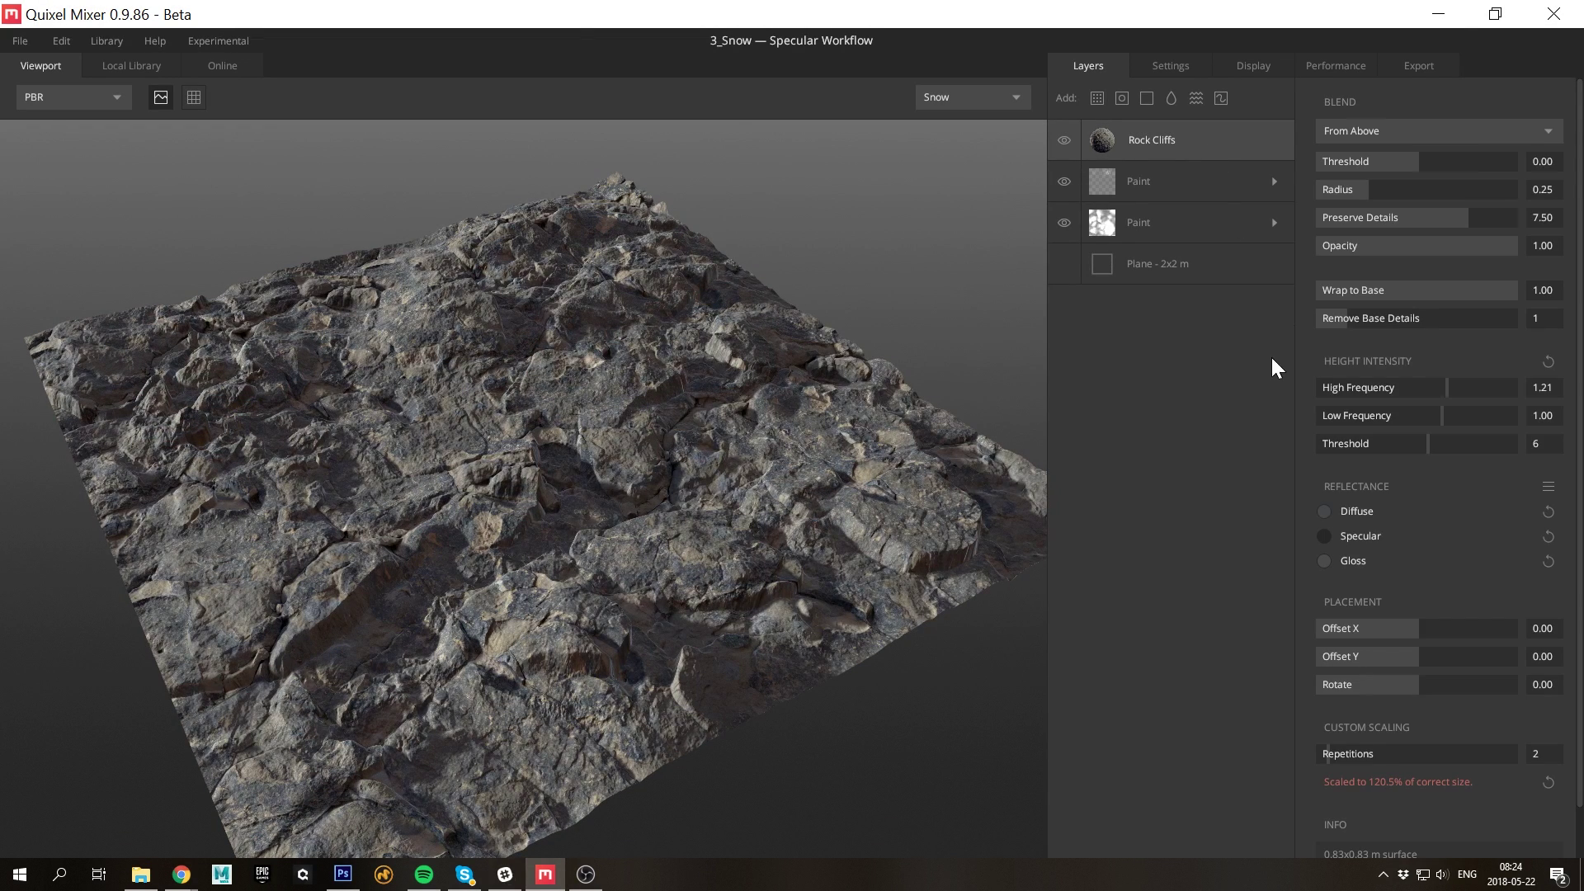
Set the Rock Cliffs layer's diffuse colour to neutral grey 505050 and apply it
{"action": "left_click", "coordinate": [1324, 511]}
{"action": "left_click_drag", "start_coordinate": [904, 259], "coordinate": [1065, 208]}
{"action": "left_click", "coordinate": [1180, 422]}
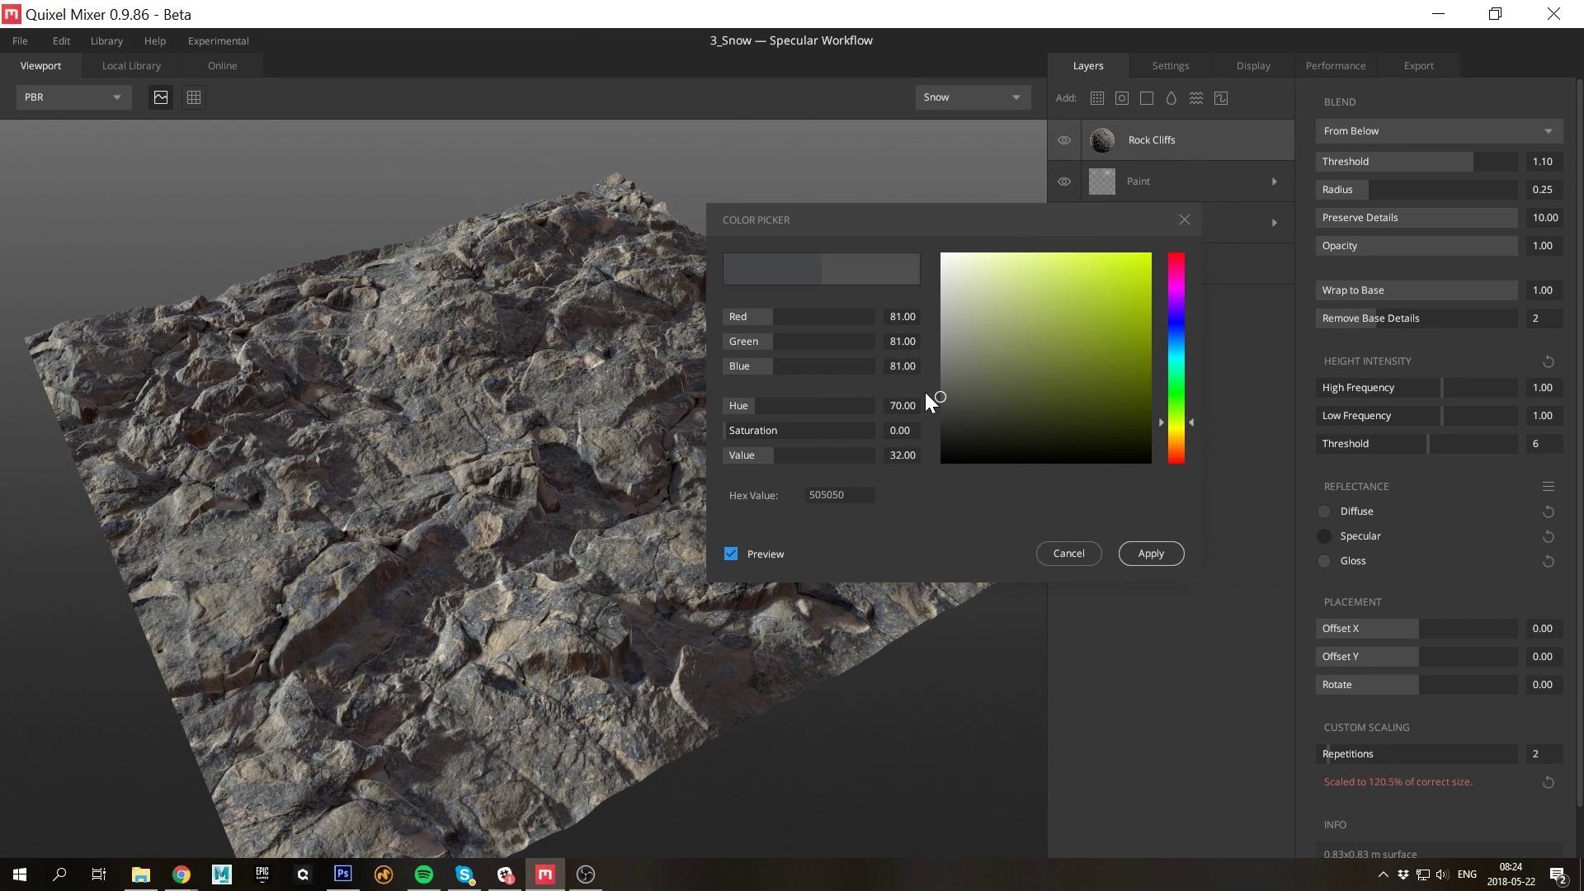
{"action": "left_click", "coordinate": [1155, 552]}
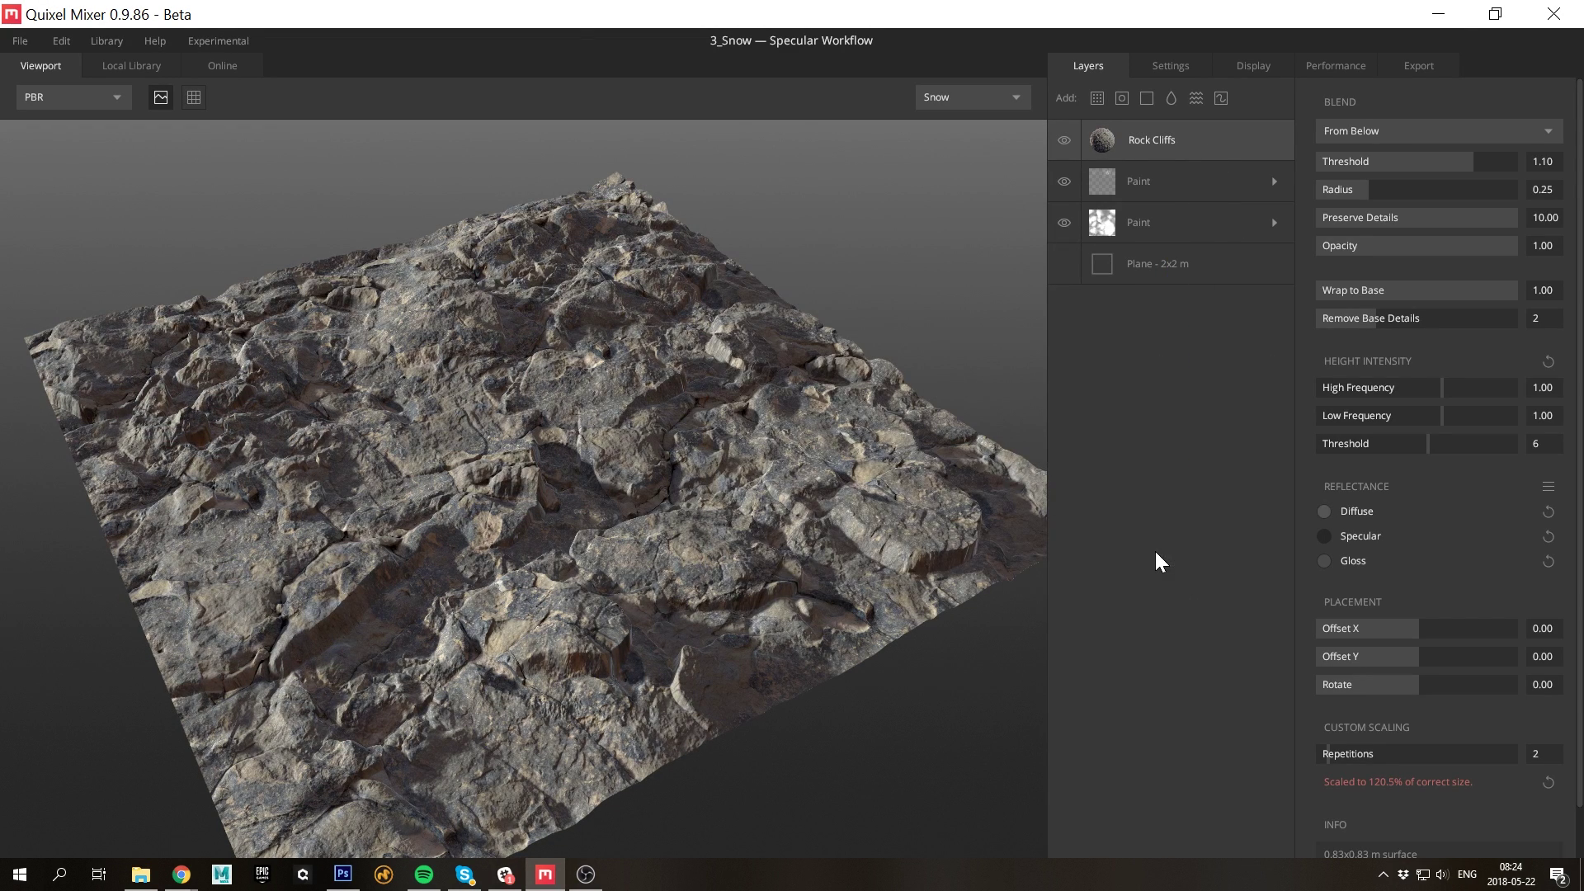
Find "grass lawn" among the local library surfaces and add the Grass Lawn surface above Rock Cliffs
{"action": "left_click", "coordinate": [1098, 98]}
{"action": "left_click", "coordinate": [74, 126]}
{"action": "type", "text": "grass lawn"}
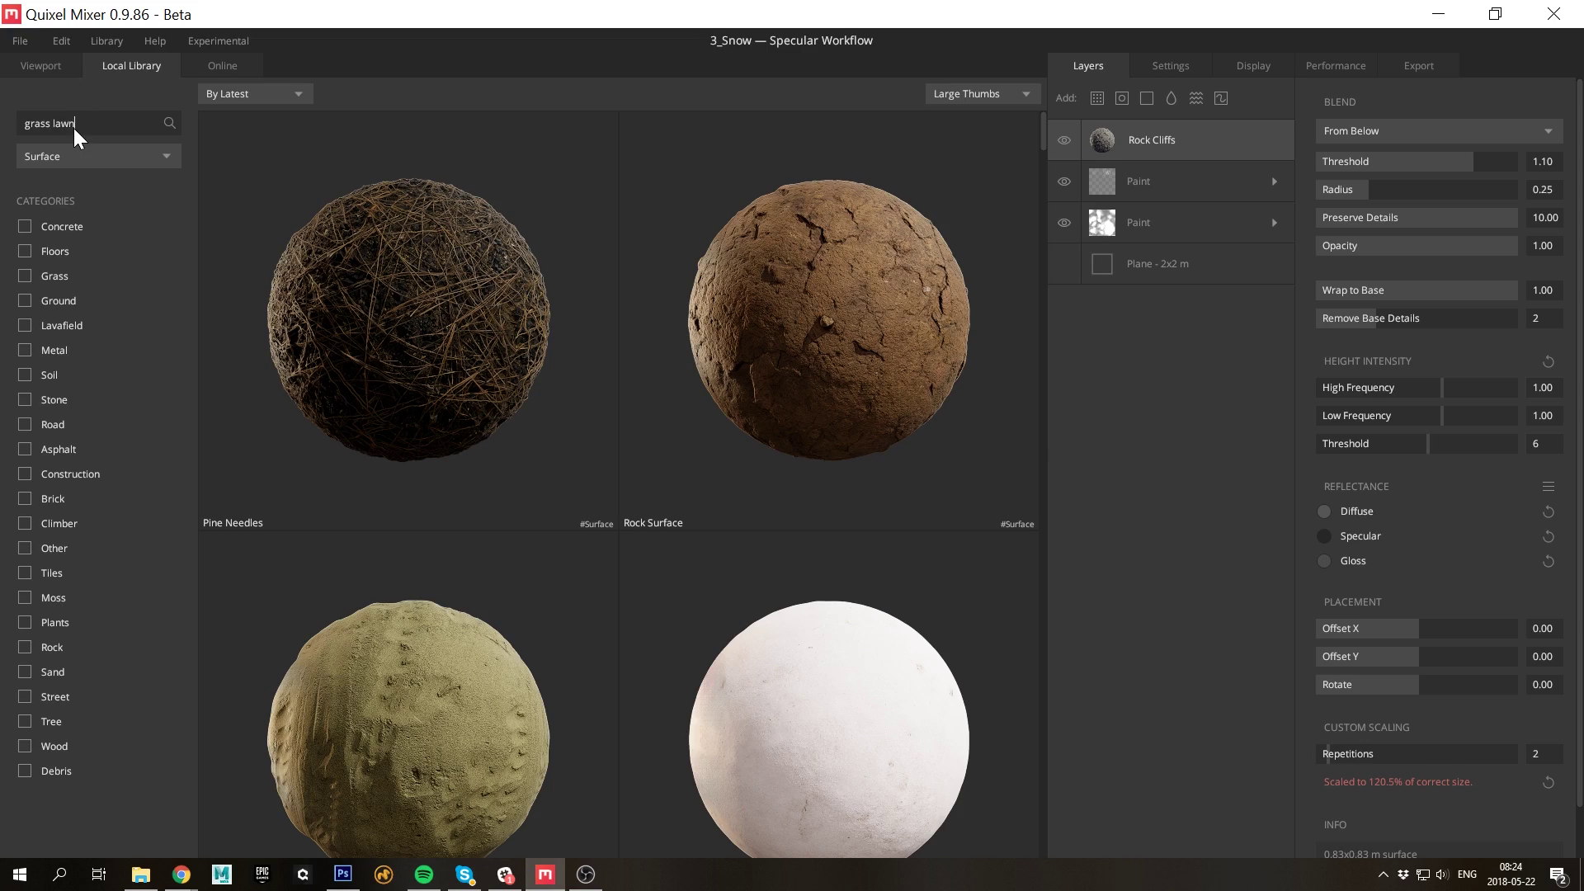
{"action": "left_click", "coordinate": [806, 344]}
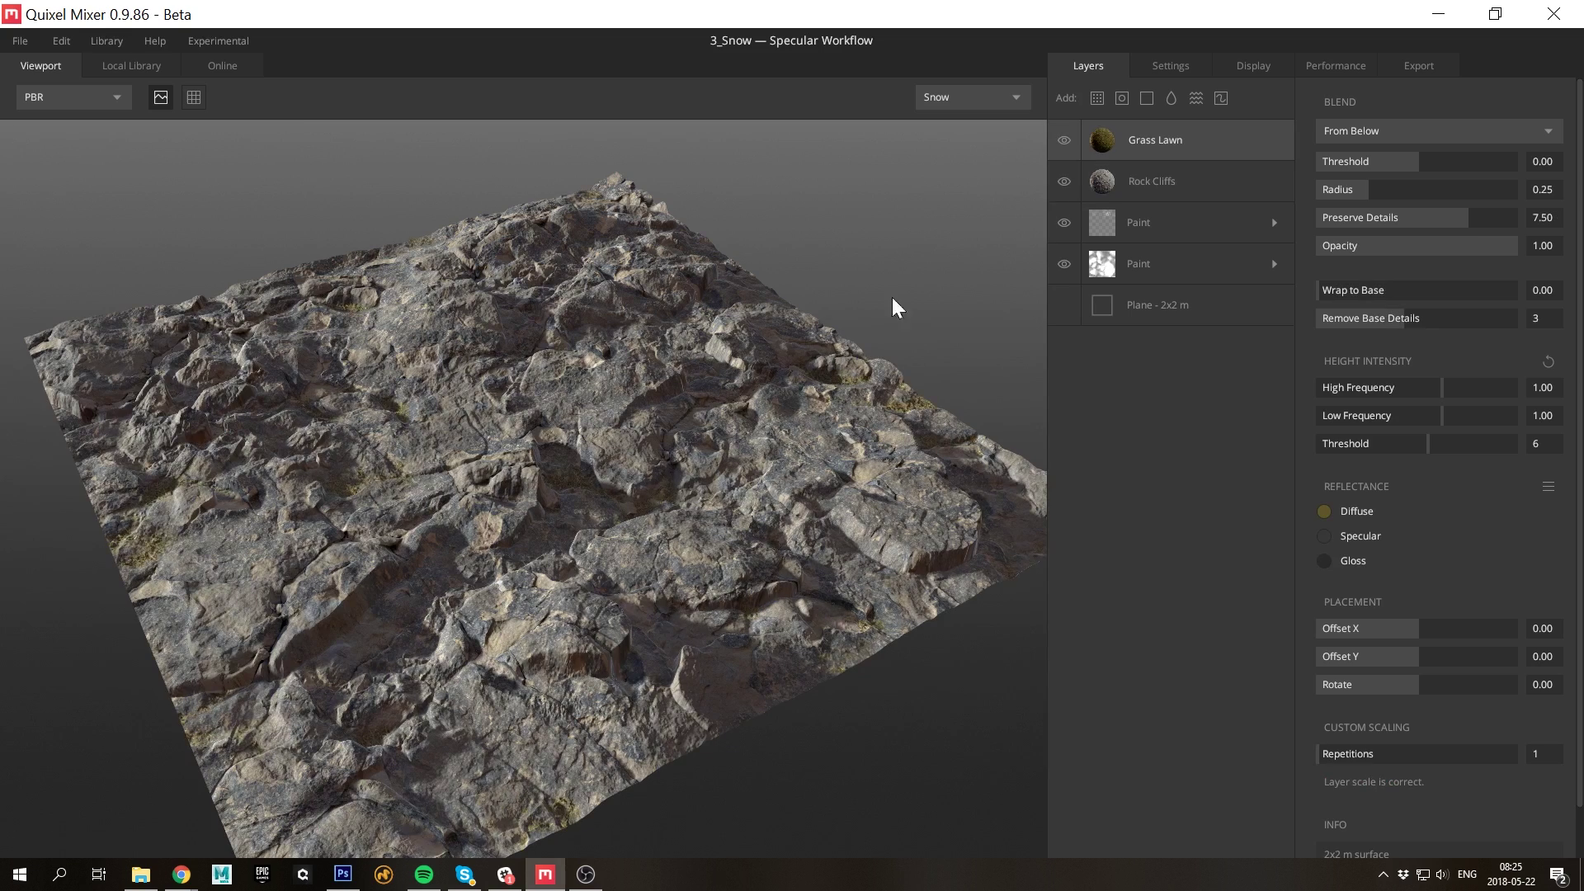
Set Grass Lawn's threshold to 0.32, radius to 0.17, Wrap to Base to 1.00 and Remove Base Details to 7
{"action": "left_click", "coordinate": [1433, 165]}
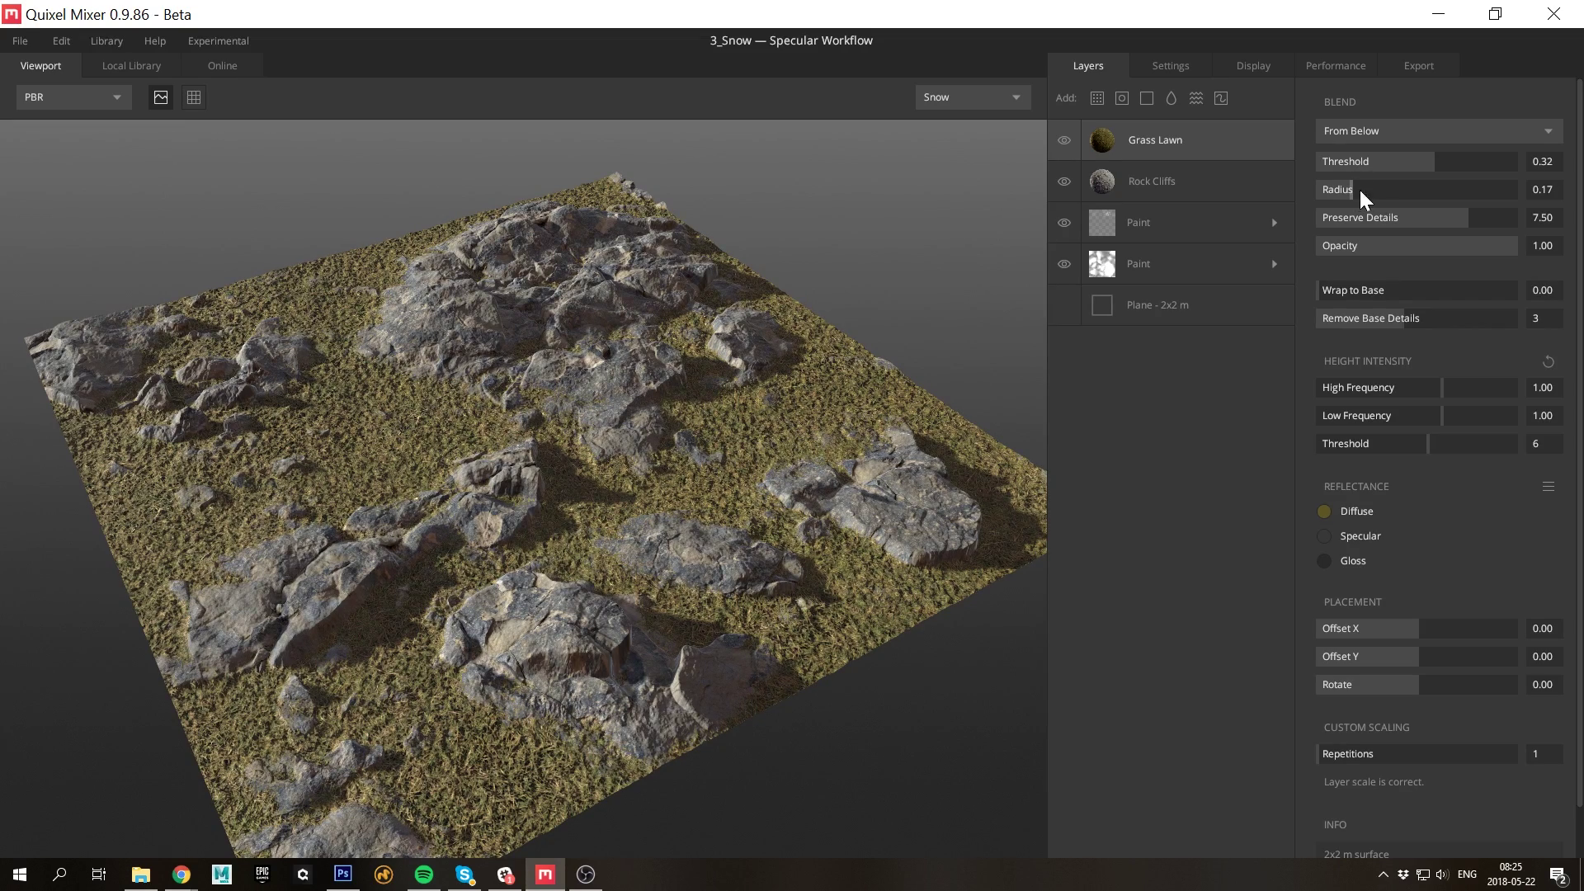
{"action": "left_click_drag", "start_coordinate": [1380, 291], "coordinate": [1573, 319]}
{"action": "left_click", "coordinate": [1467, 316]}
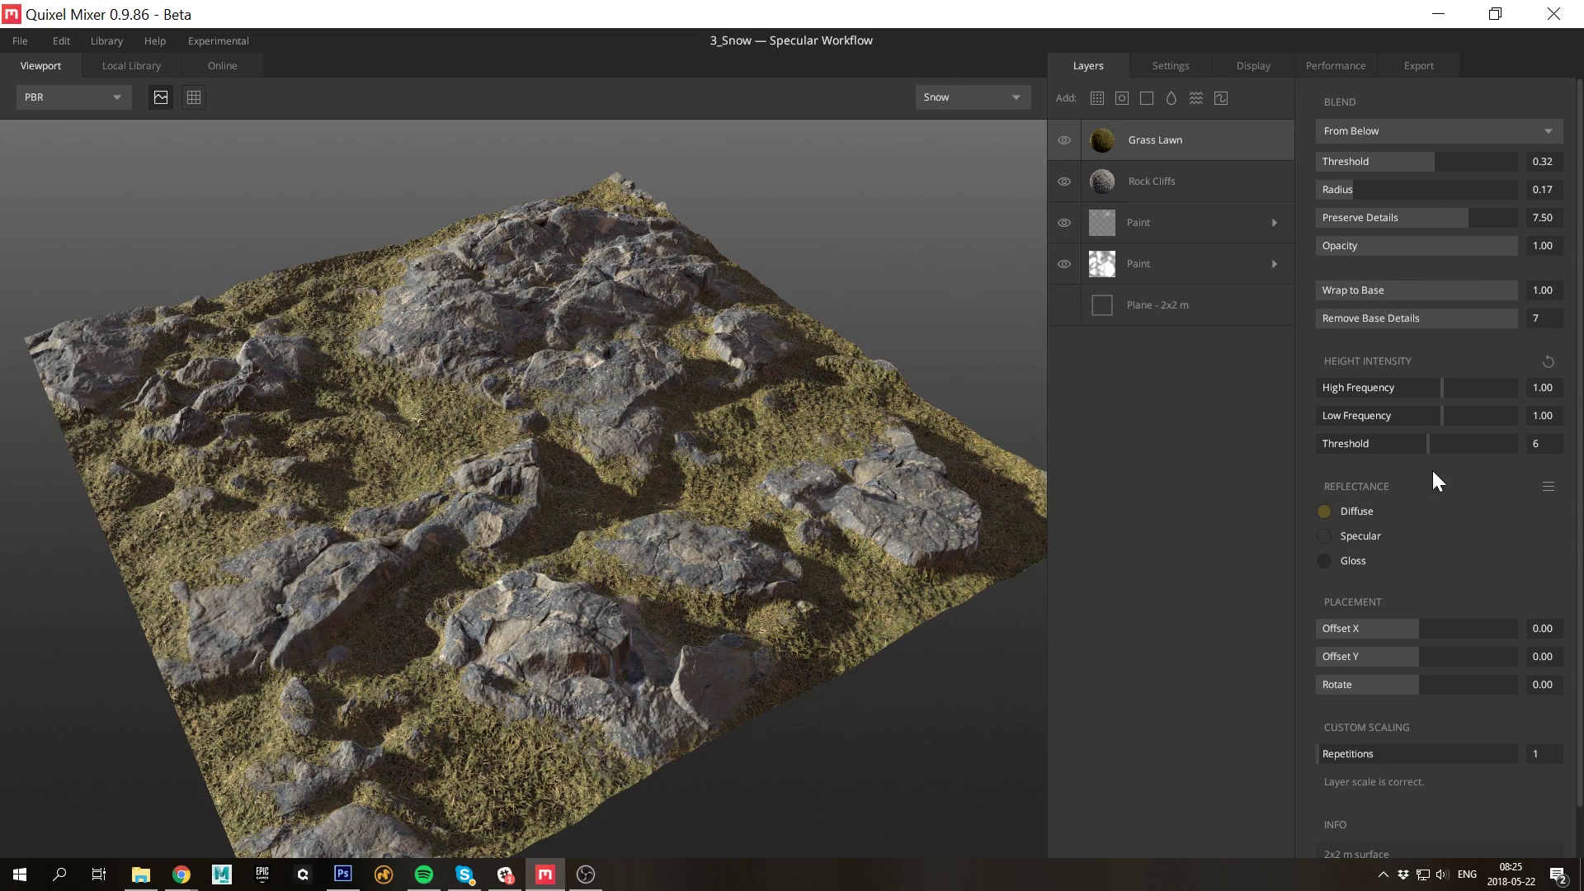
Add the Moss Ground surface above Grass Lawn with threshold 0.12, radius 0.21 and Remove Base Details 7
{"action": "left_click", "coordinate": [1097, 97]}
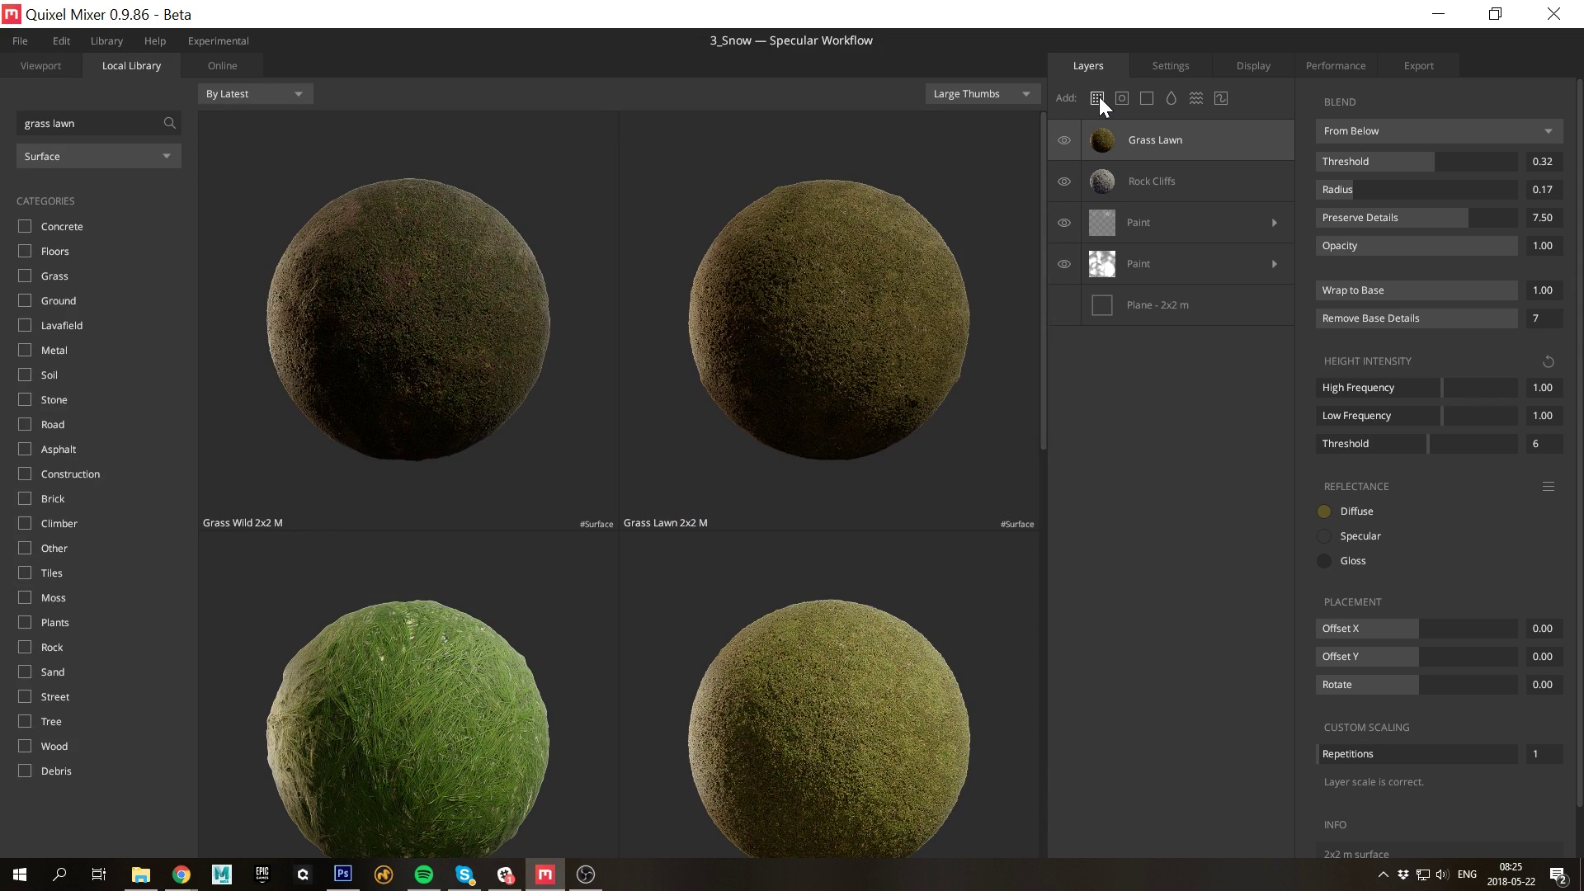
{"action": "type", "text": "moss"}
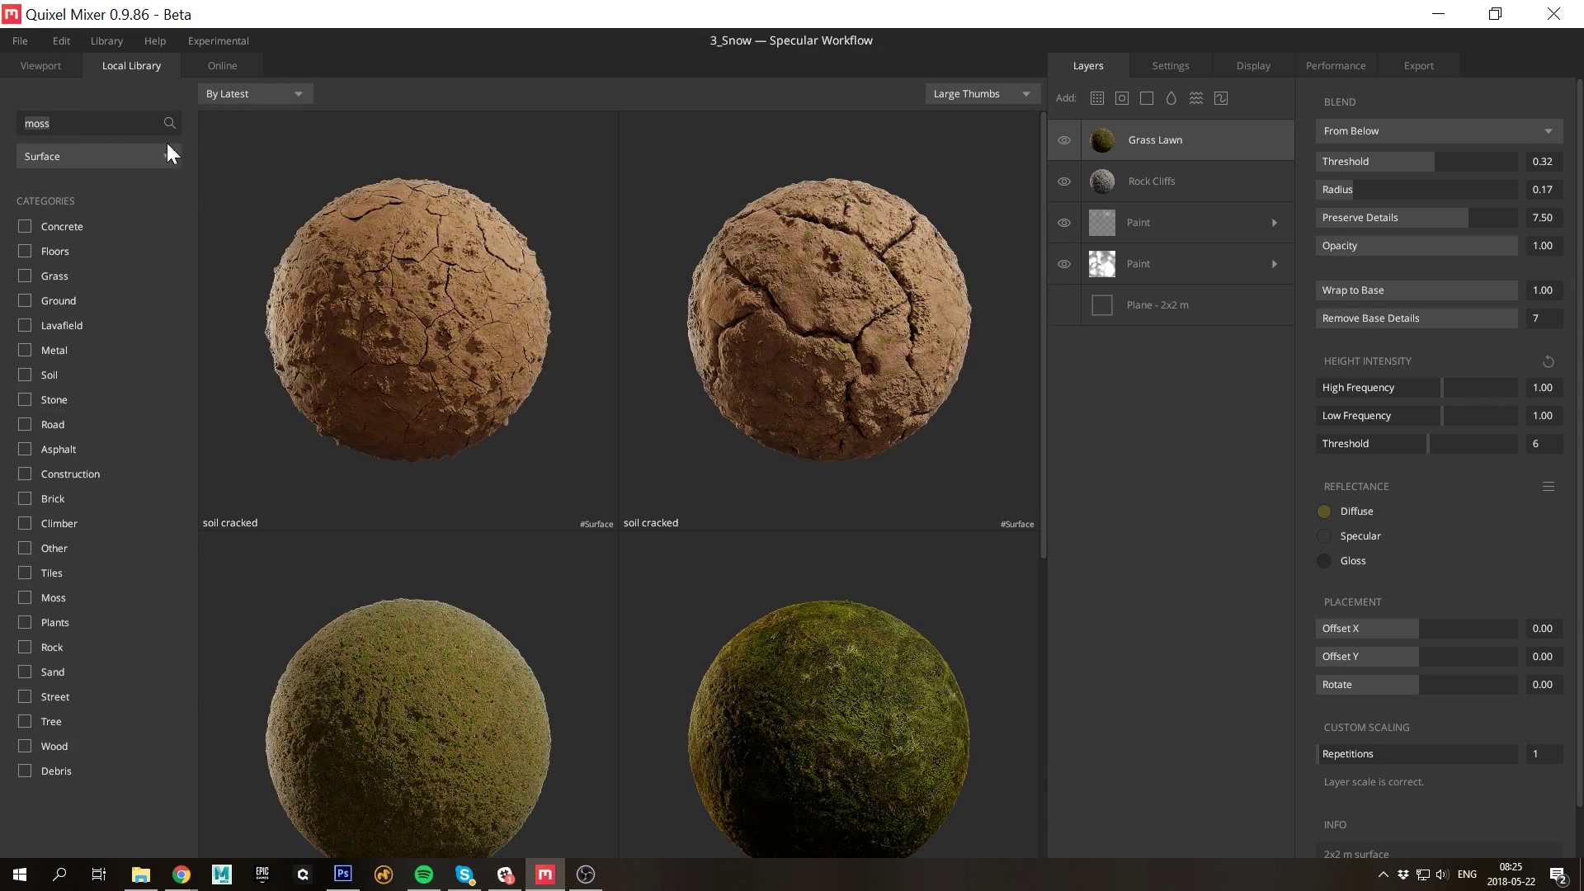
{"action": "scroll", "coordinate": [738, 305], "scroll_direction": "down", "scroll_amount": 3}
{"action": "left_click", "coordinate": [751, 334]}
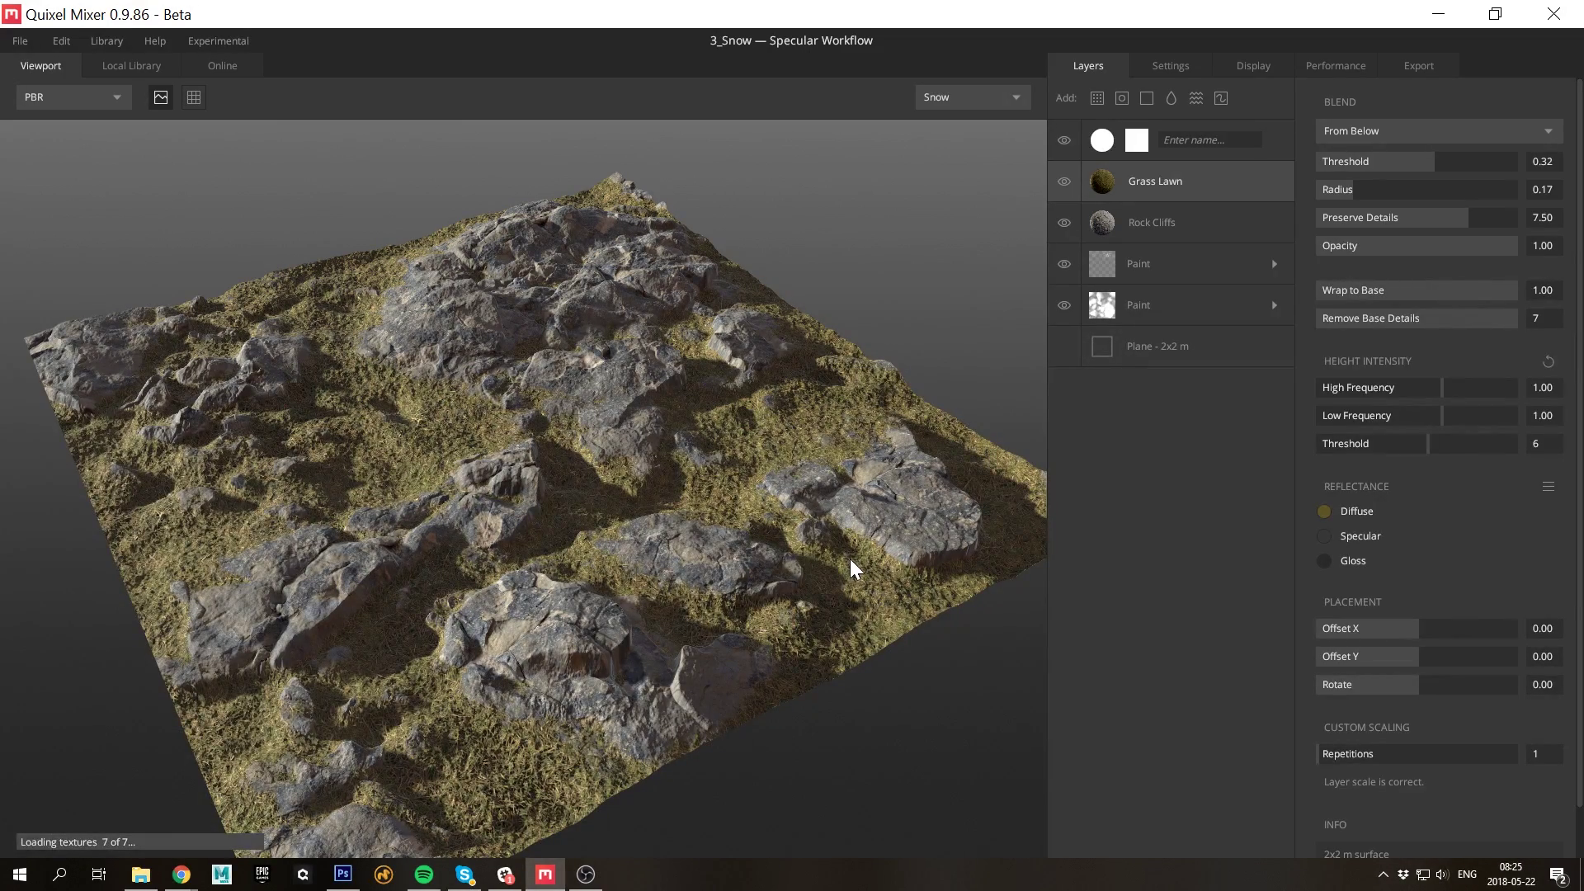
{"action": "left_click_drag", "start_coordinate": [1418, 163], "coordinate": [1424, 165]}
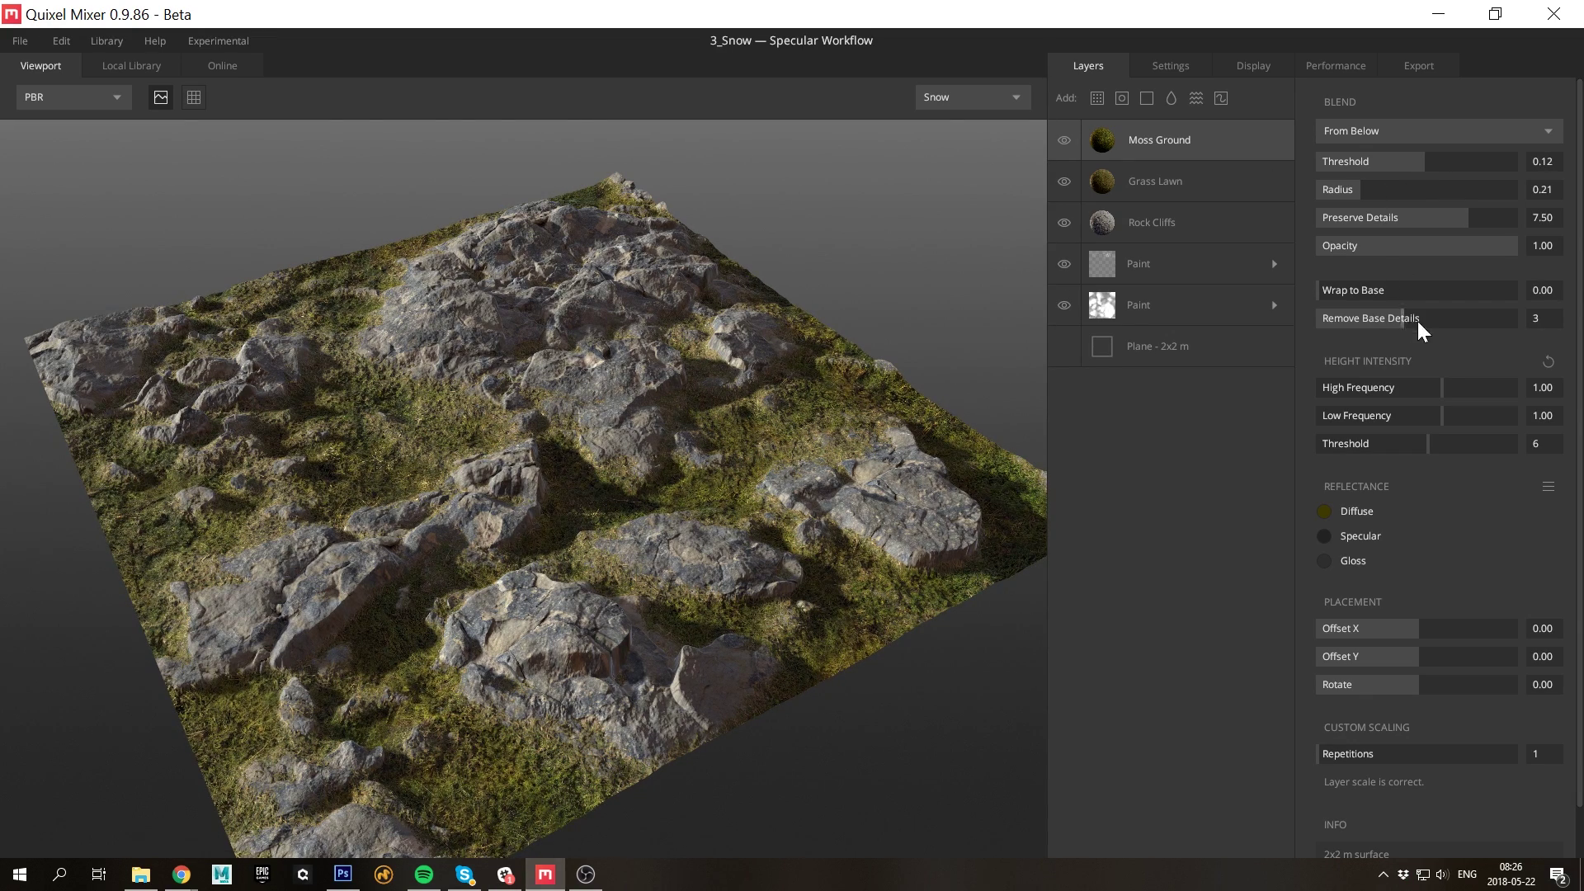
{"action": "left_click_drag", "start_coordinate": [1417, 321], "coordinate": [1518, 318]}
Find "needle" in the local library and add the Pine Needles surface above Moss Ground
{"action": "left_click", "coordinate": [1097, 98]}
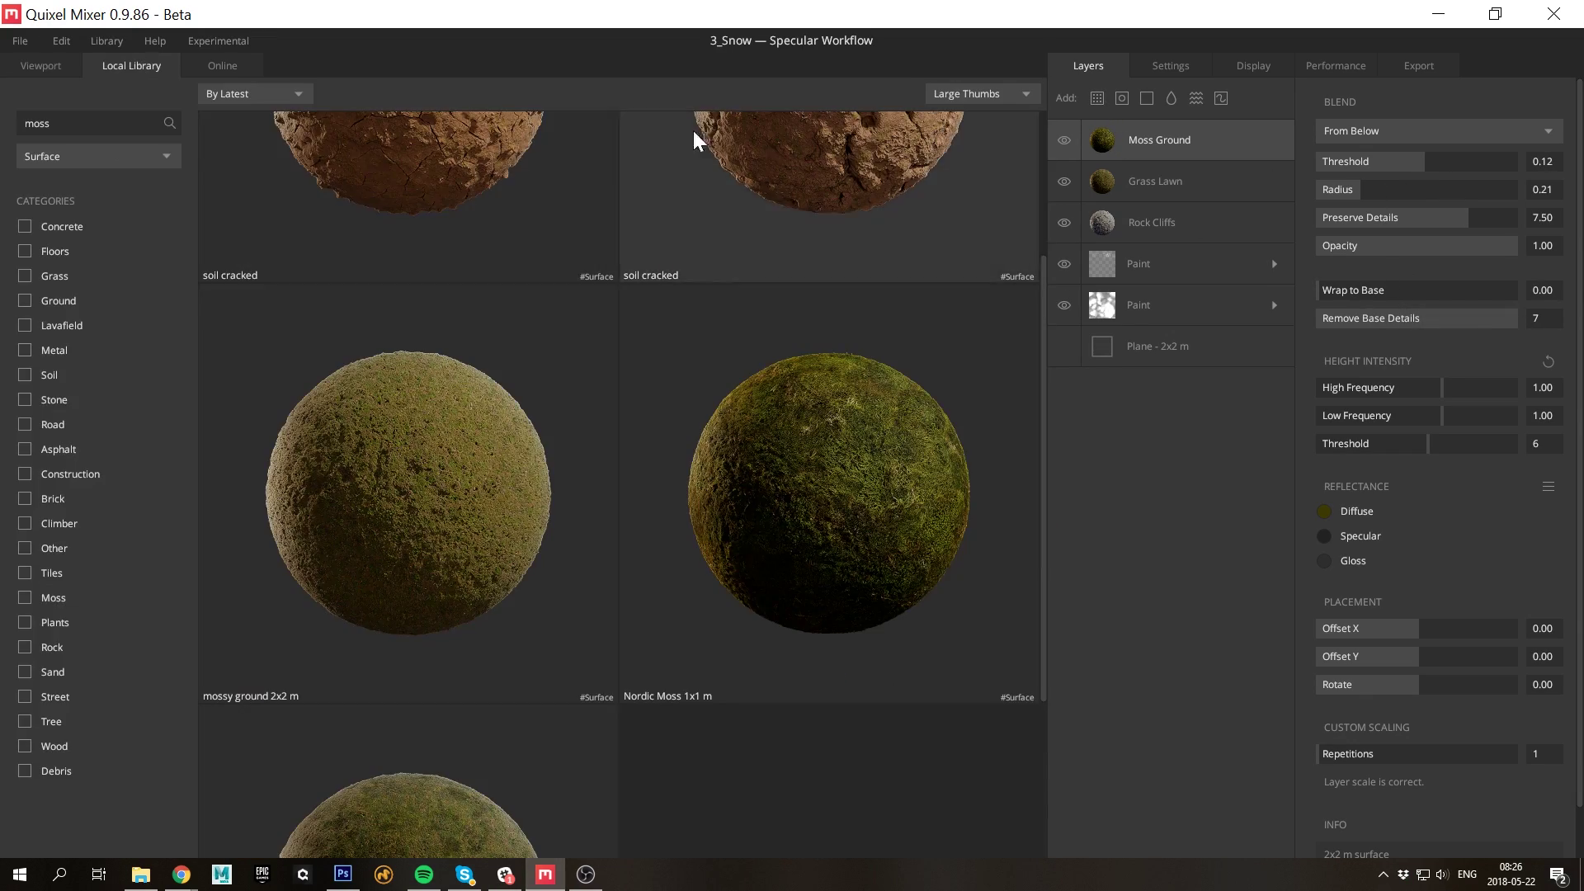
{"action": "left_click", "coordinate": [75, 120]}
{"action": "key", "text": "BackSpace"}
{"action": "key", "text": "BackSpace"}
{"action": "key", "text": "BackSpace"}
{"action": "key", "text": "BackSpace"}
{"action": "type", "text": "needle"}
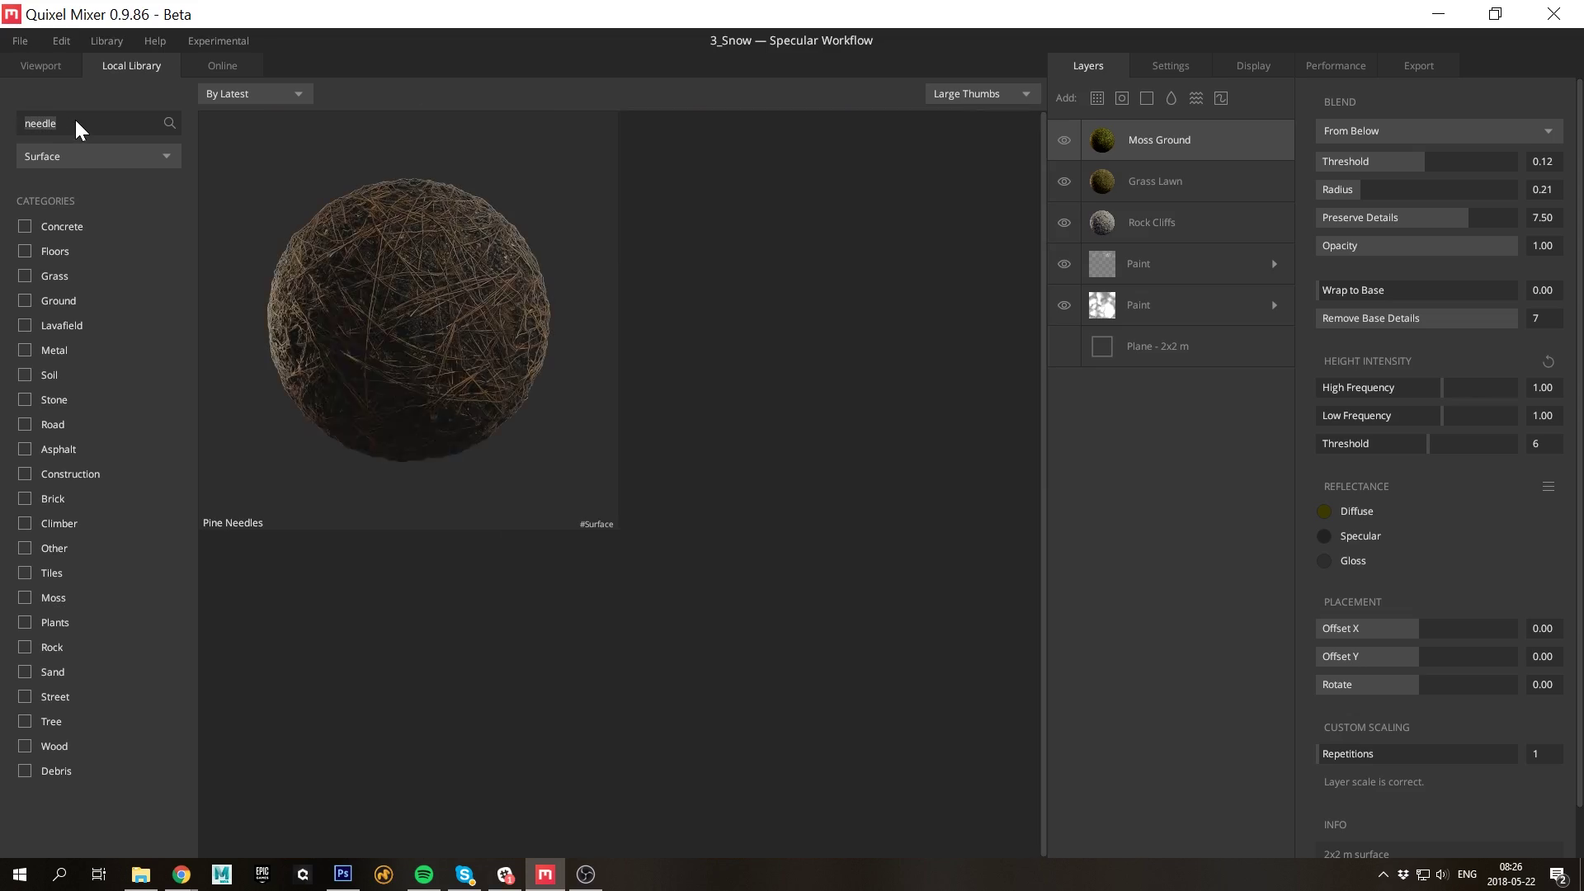
{"action": "left_click", "coordinate": [373, 303]}
Set the pine needle layer's threshold to 0.22, radius 0.09, Preserve Details 0, Wrap to Base 1.00, Remove Base Details 0 and repetitions 8
{"action": "left_click_drag", "start_coordinate": [1418, 163], "coordinate": [1334, 187]}
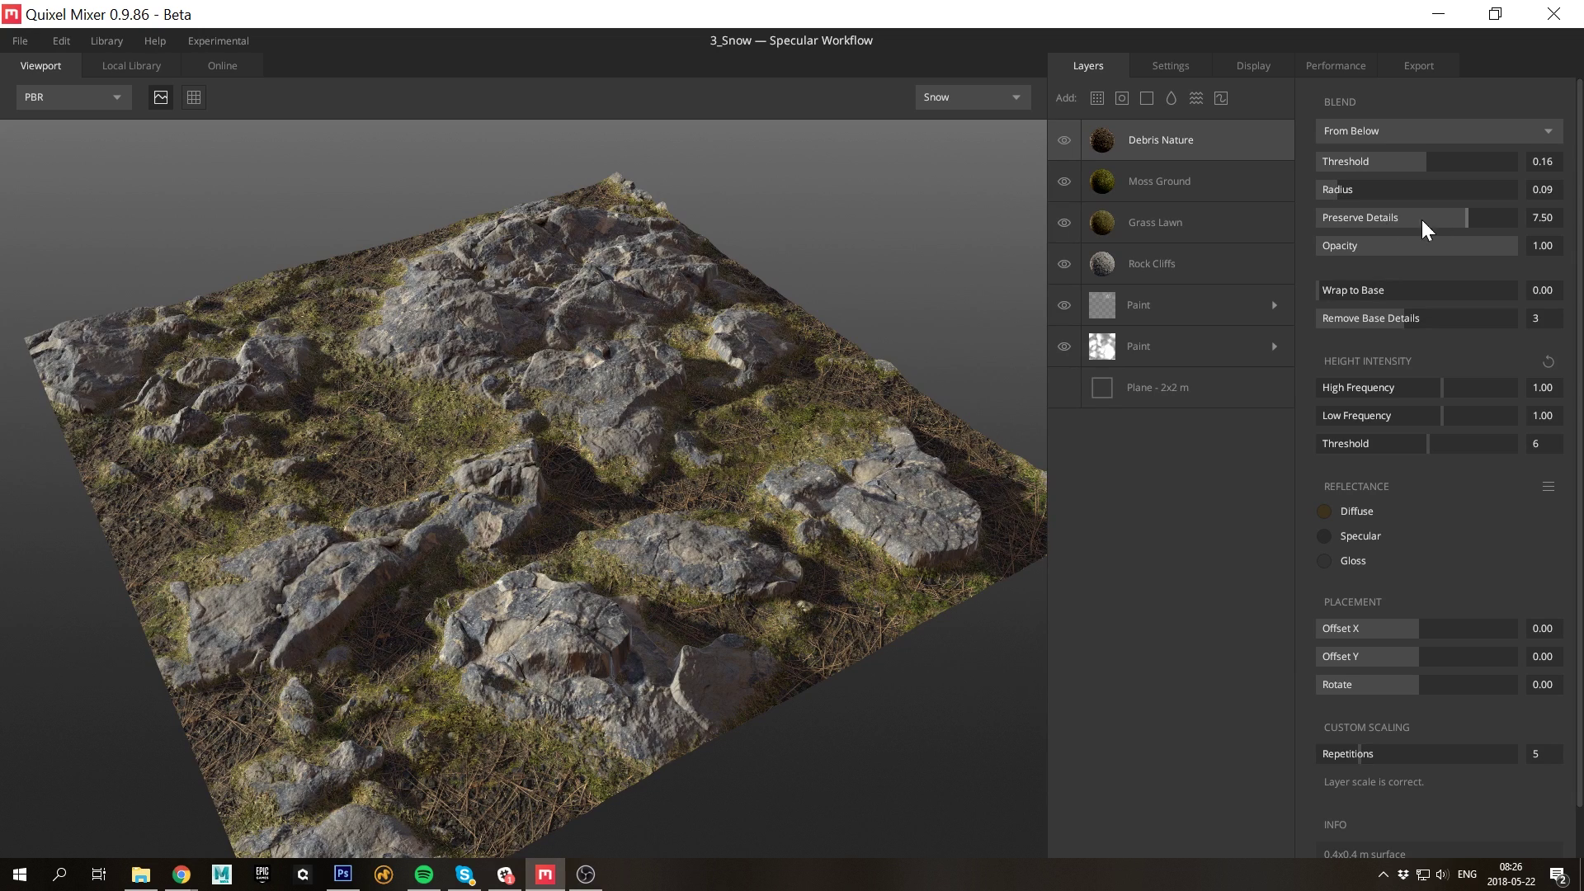
{"action": "left_click_drag", "start_coordinate": [1347, 288], "coordinate": [1407, 318]}
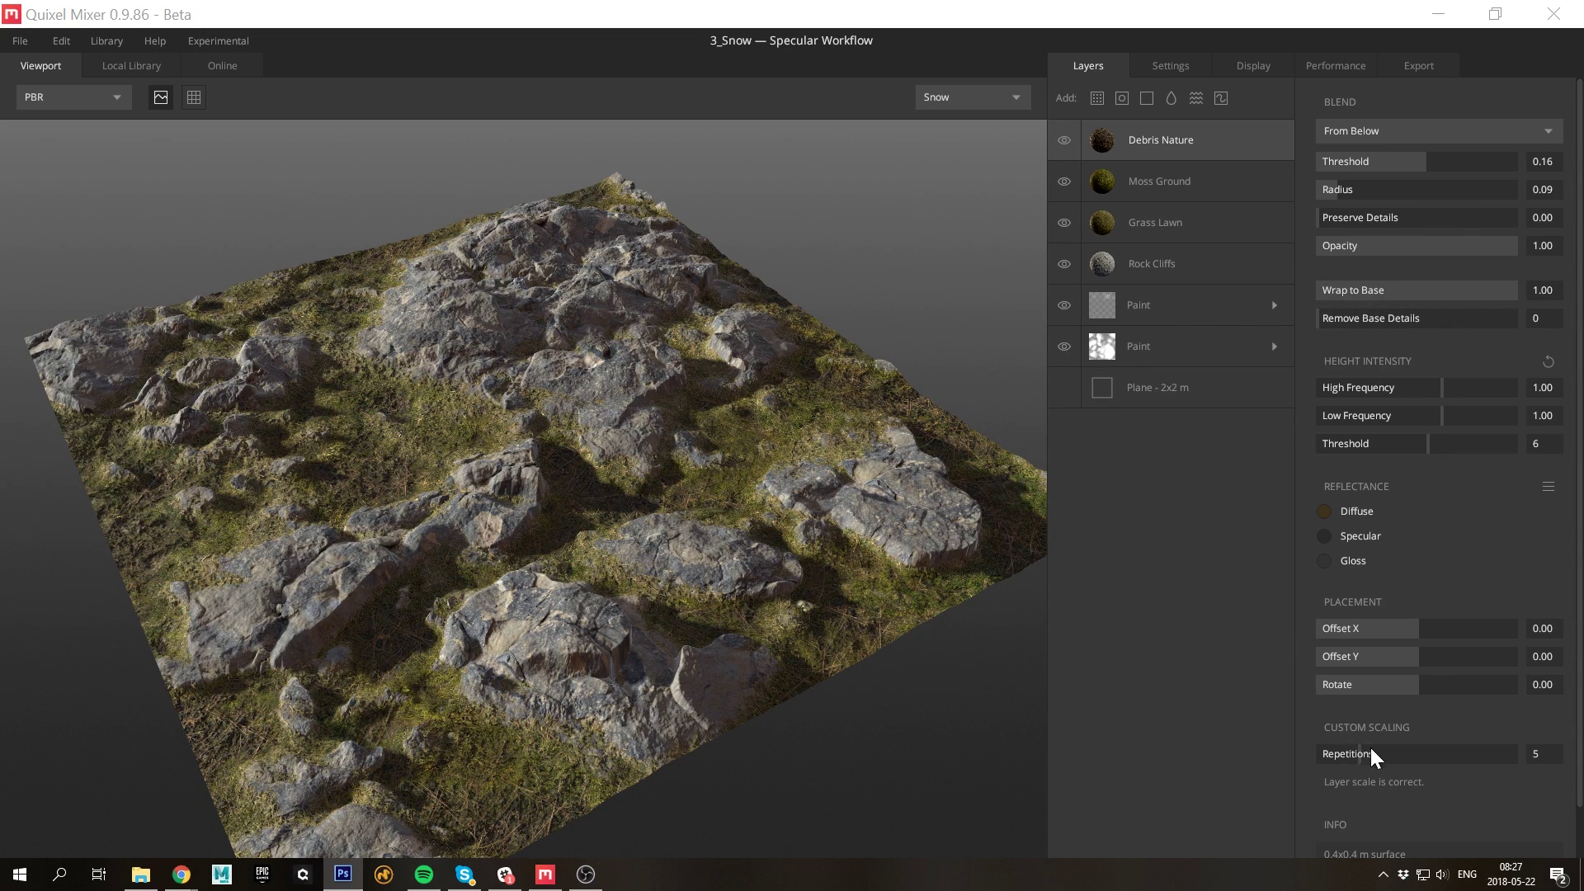
{"action": "left_click_drag", "start_coordinate": [1370, 754], "coordinate": [1391, 754]}
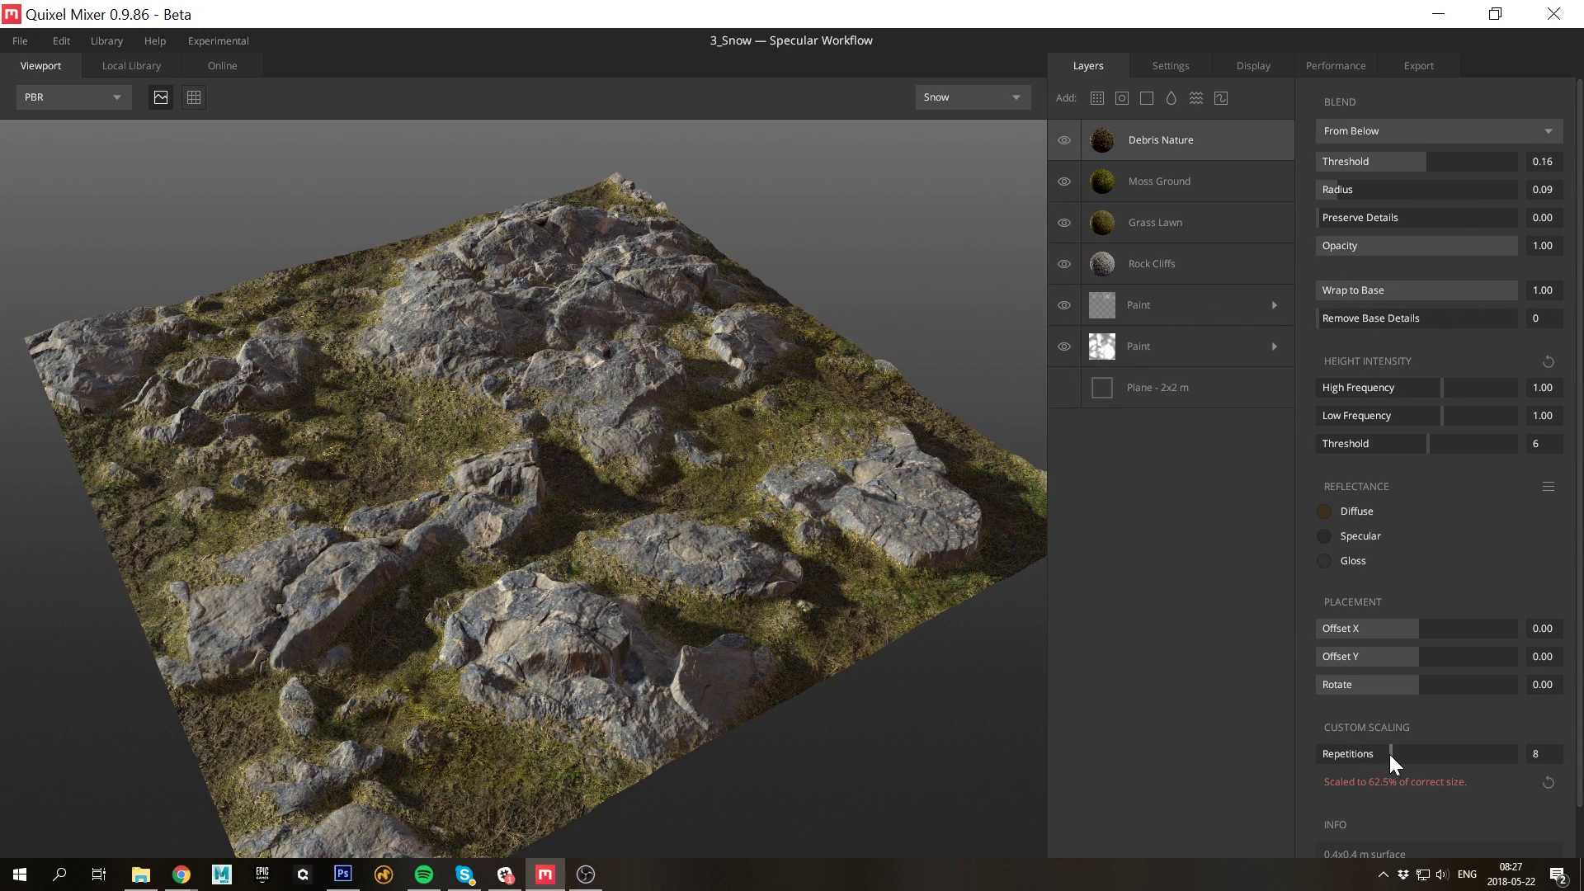
{"action": "left_click_drag", "start_coordinate": [1425, 163], "coordinate": [1431, 168]}
Lighten the brown diffuse colour of the top Debris Nature layer and apply it
{"action": "left_click", "coordinate": [1325, 512]}
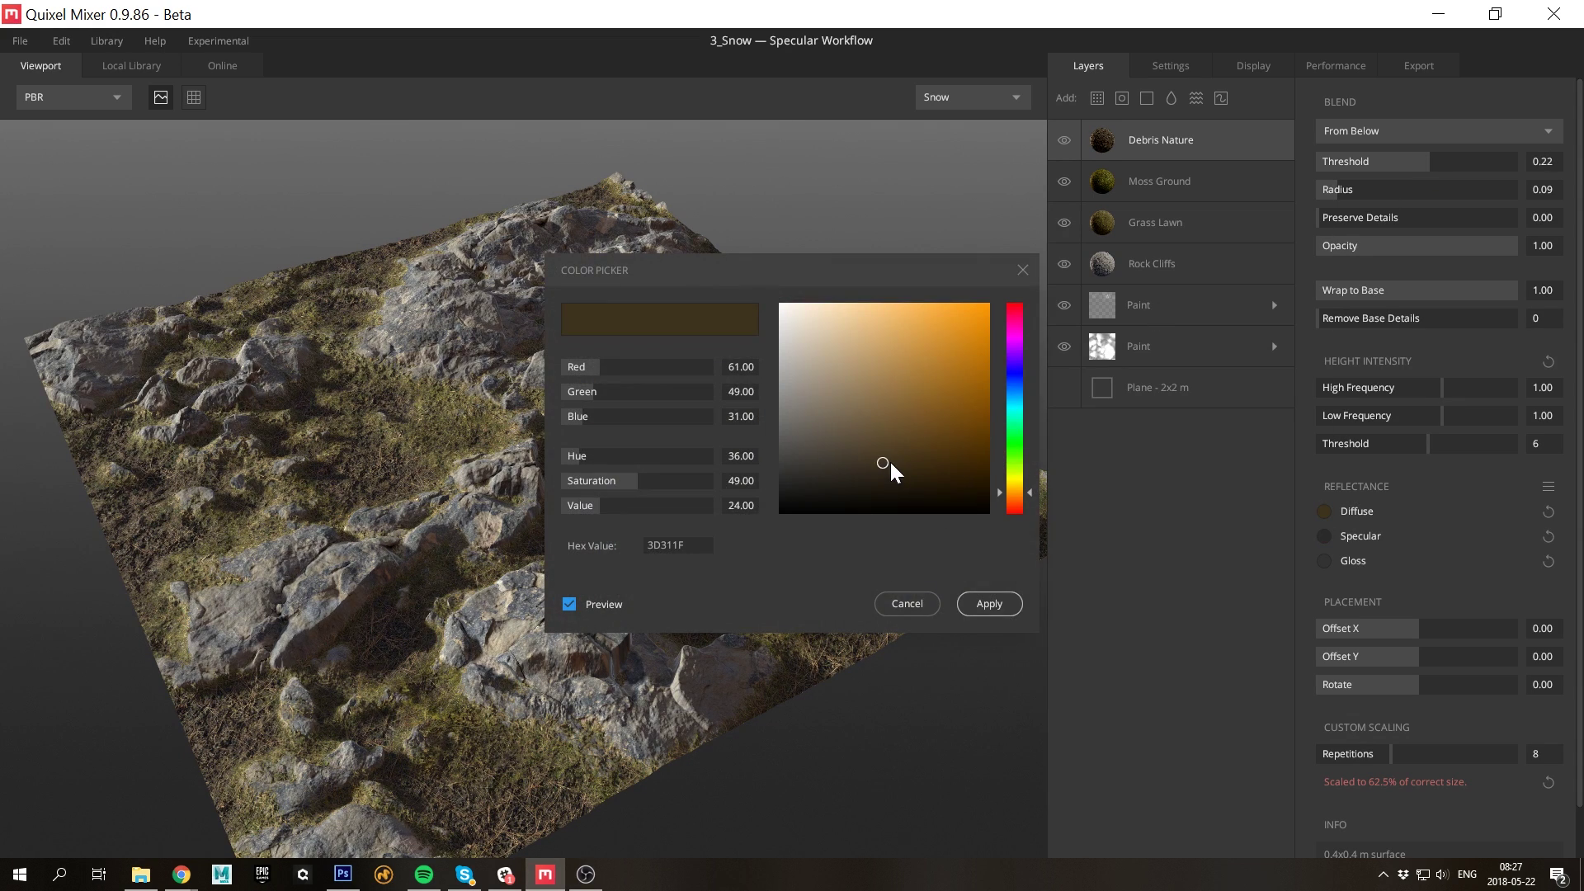
{"action": "left_click_drag", "start_coordinate": [890, 459], "coordinate": [897, 444]}
{"action": "left_click", "coordinate": [989, 603]}
Shift the Grass Lawn layer's diffuse hue slightly to 56 and apply the colour
{"action": "left_click", "coordinate": [1155, 222]}
{"action": "left_click", "coordinate": [1324, 511]}
{"action": "left_click_drag", "start_coordinate": [1016, 479], "coordinate": [1014, 482]}
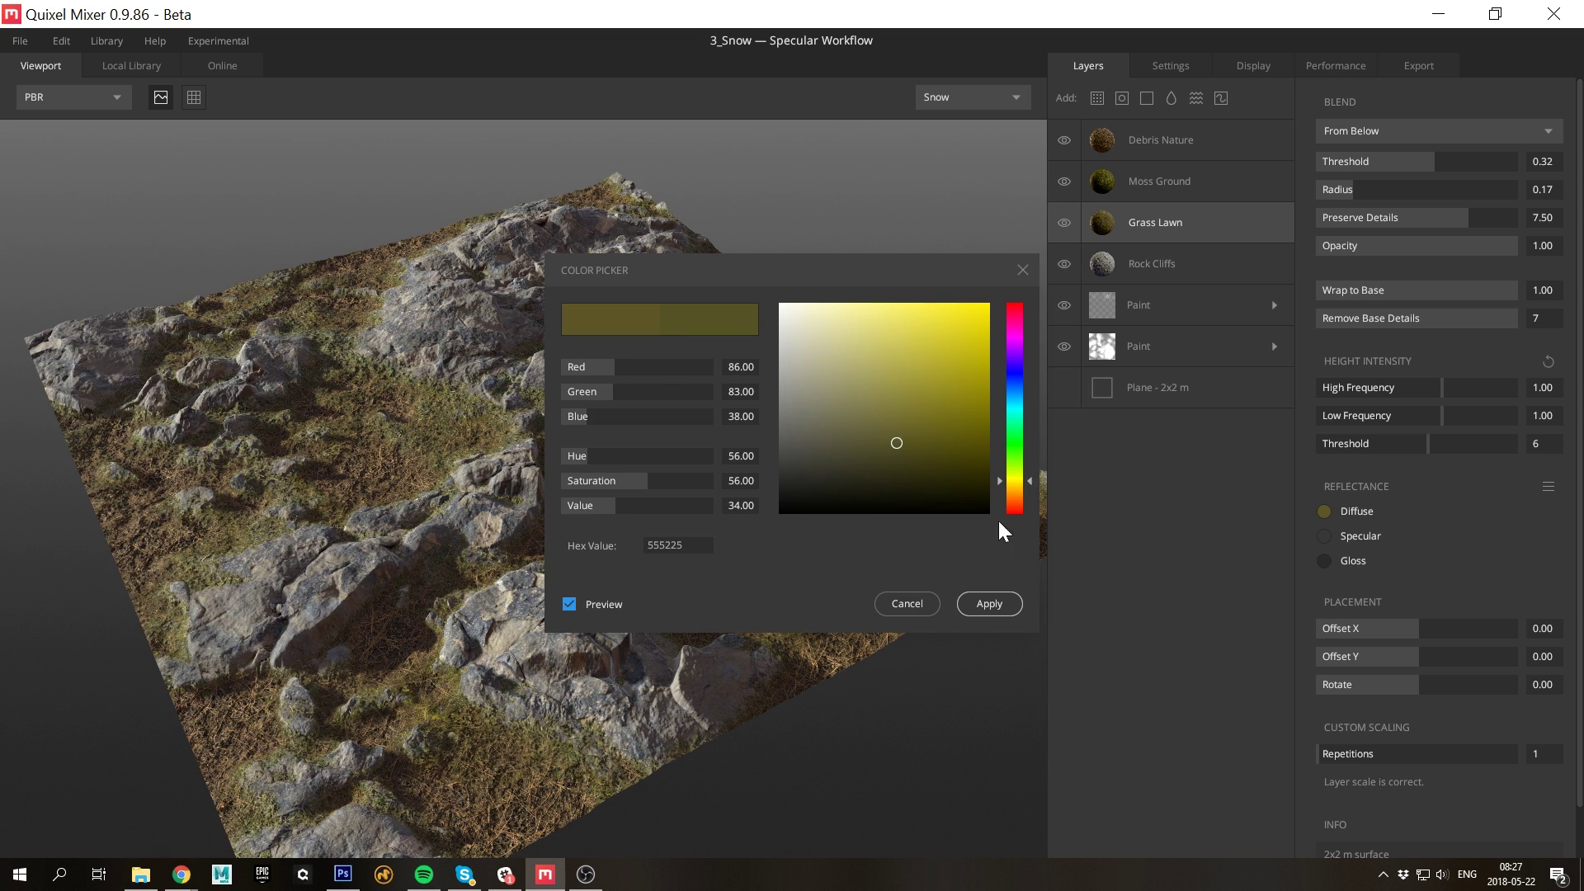
{"action": "left_click", "coordinate": [989, 603]}
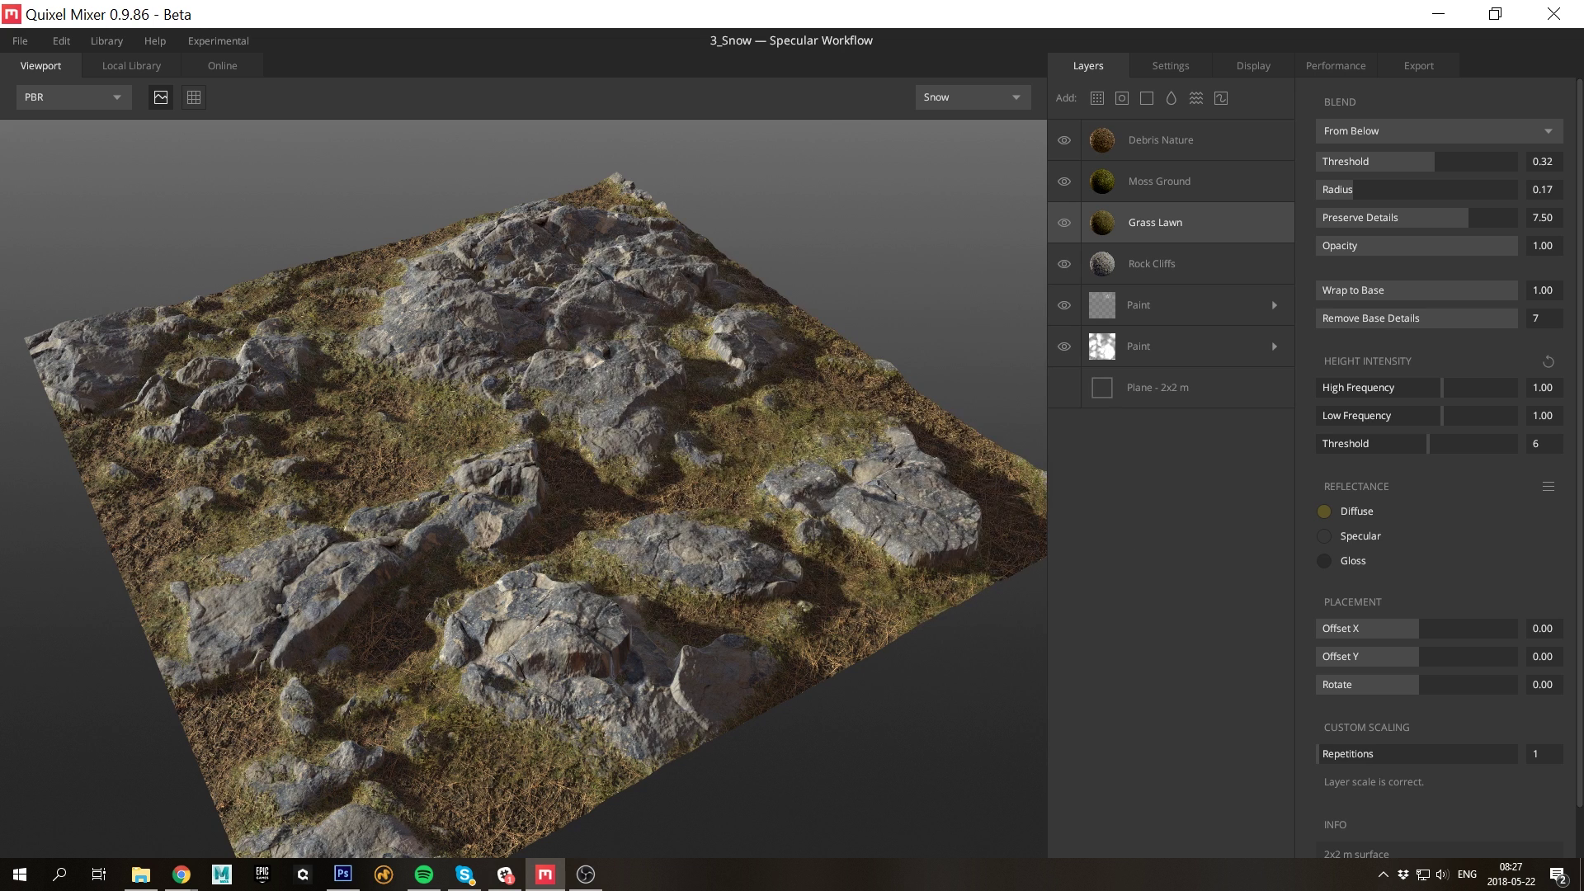
Find "moss" in the local library and add a second Moss Ground surface at the top of the layer stack
{"action": "left_click", "coordinate": [1097, 97]}
{"action": "type", "text": "moss"}
{"action": "scroll", "coordinate": [734, 438], "scroll_direction": "down", "scroll_amount": 3}
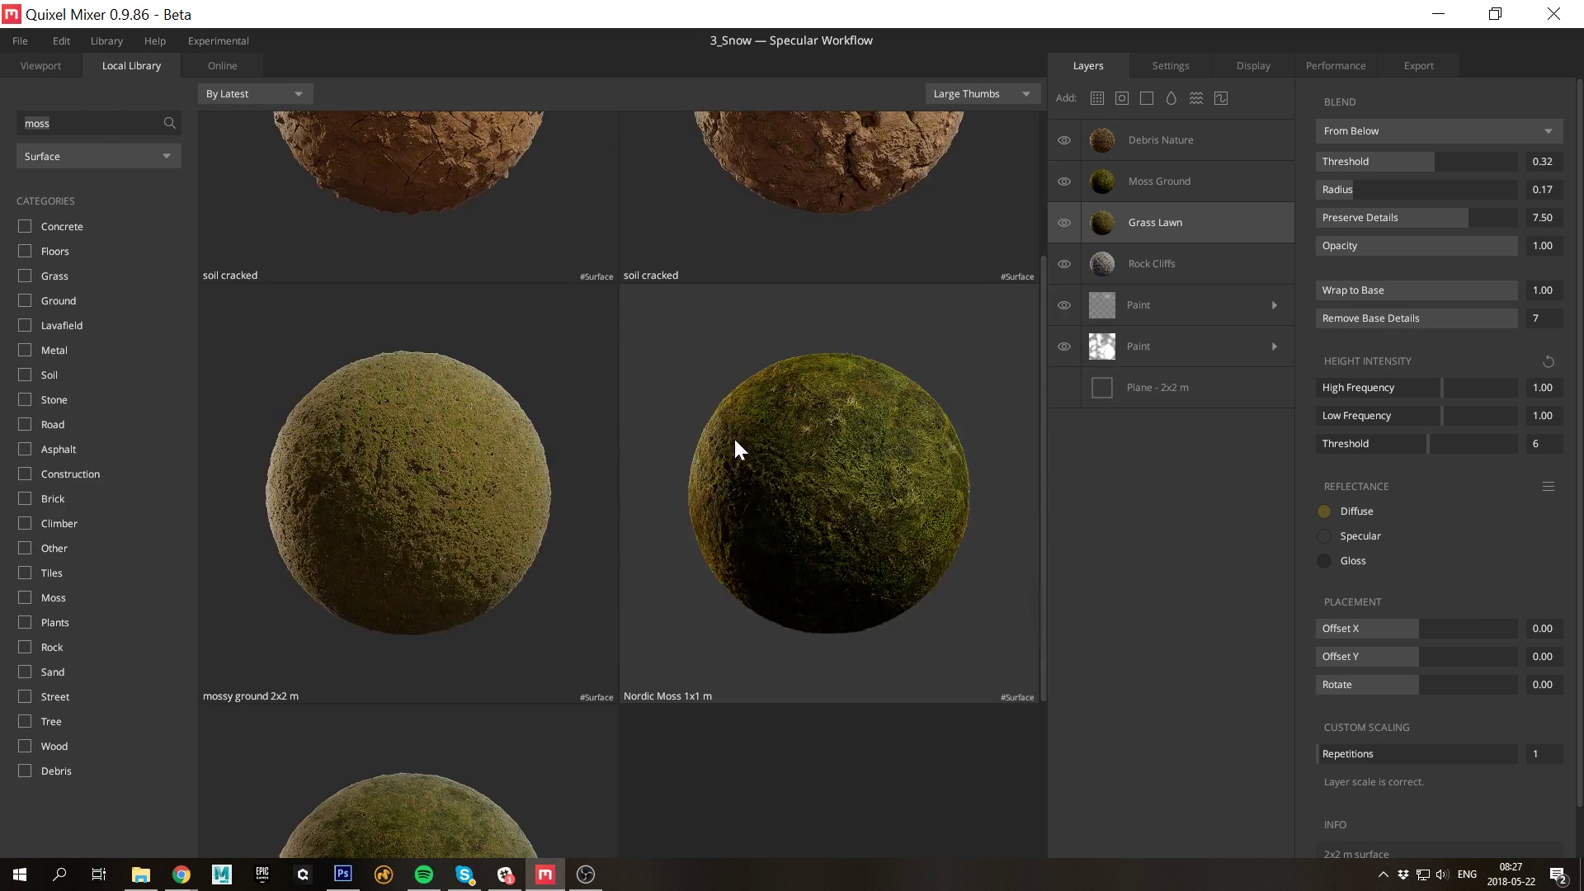
{"action": "scroll", "coordinate": [816, 454], "scroll_direction": "up", "scroll_amount": 1}
{"action": "left_click_drag", "start_coordinate": [855, 399], "coordinate": [881, 321]}
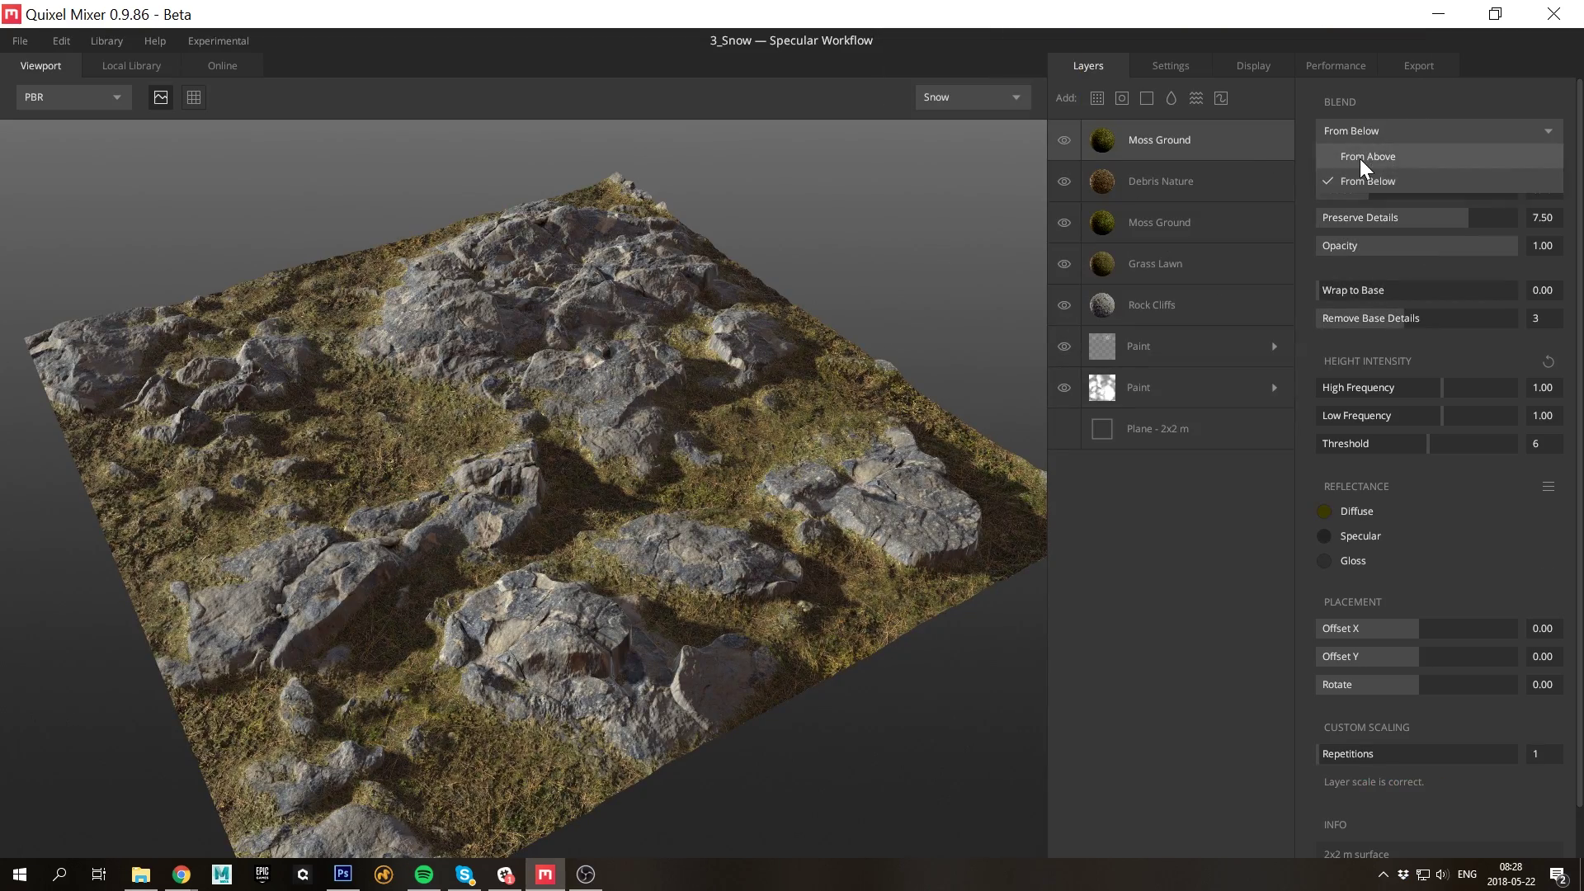
Blend the top Moss Ground layer From Above with threshold -0.69, radius 0.42, opacity 0.89 and Wrap to Base 1.00
{"action": "left_click", "coordinate": [1359, 157]}
{"action": "left_click_drag", "start_coordinate": [1422, 166], "coordinate": [1383, 161]}
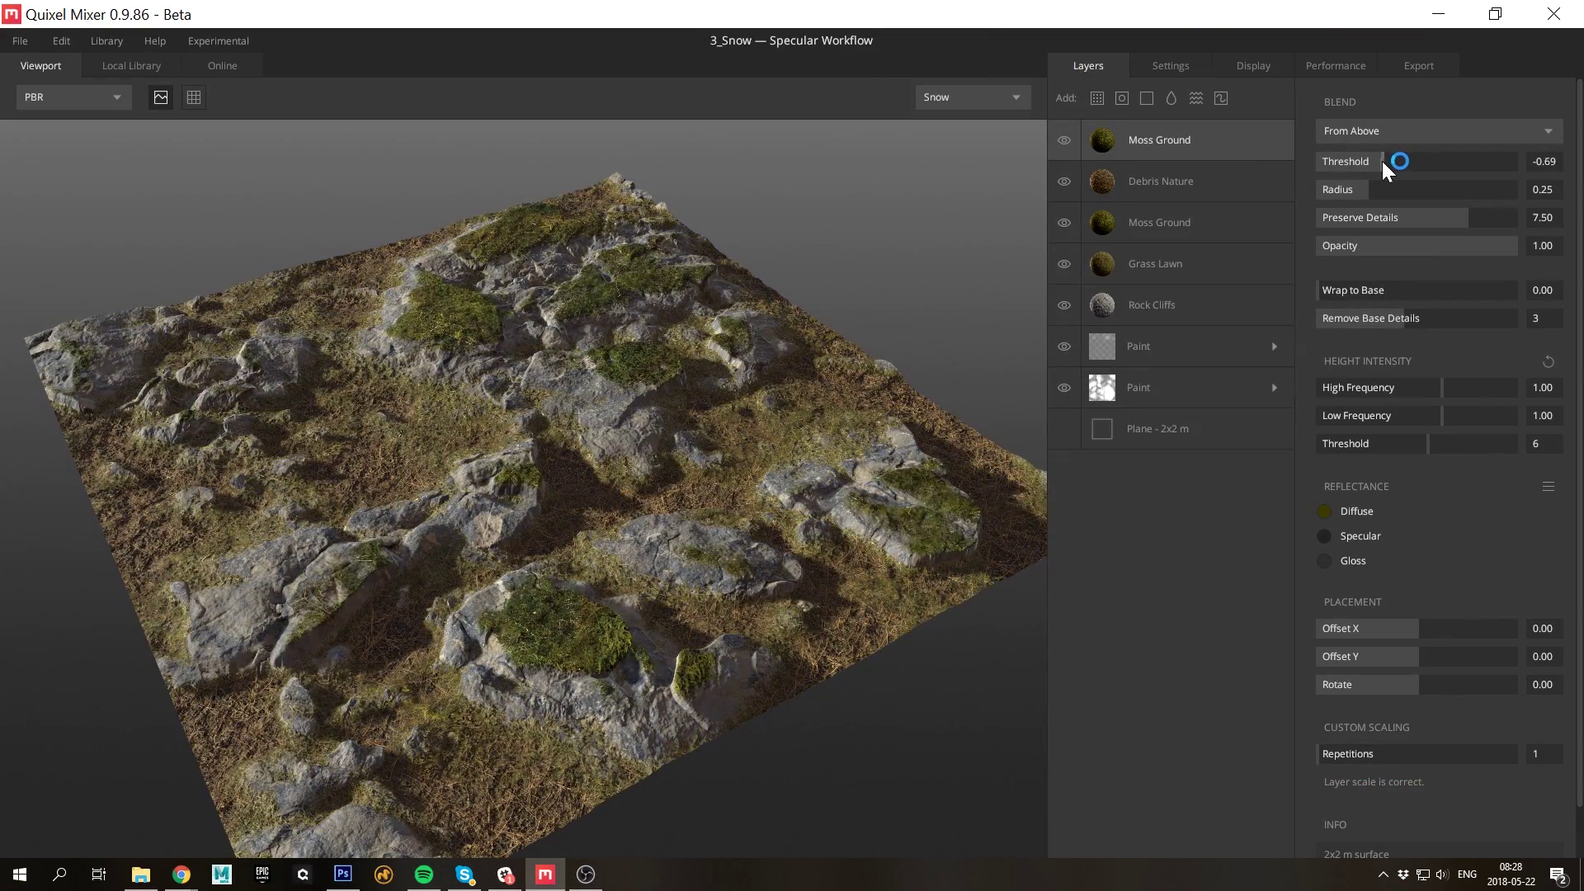
{"action": "left_click_drag", "start_coordinate": [1352, 293], "coordinate": [1547, 293]}
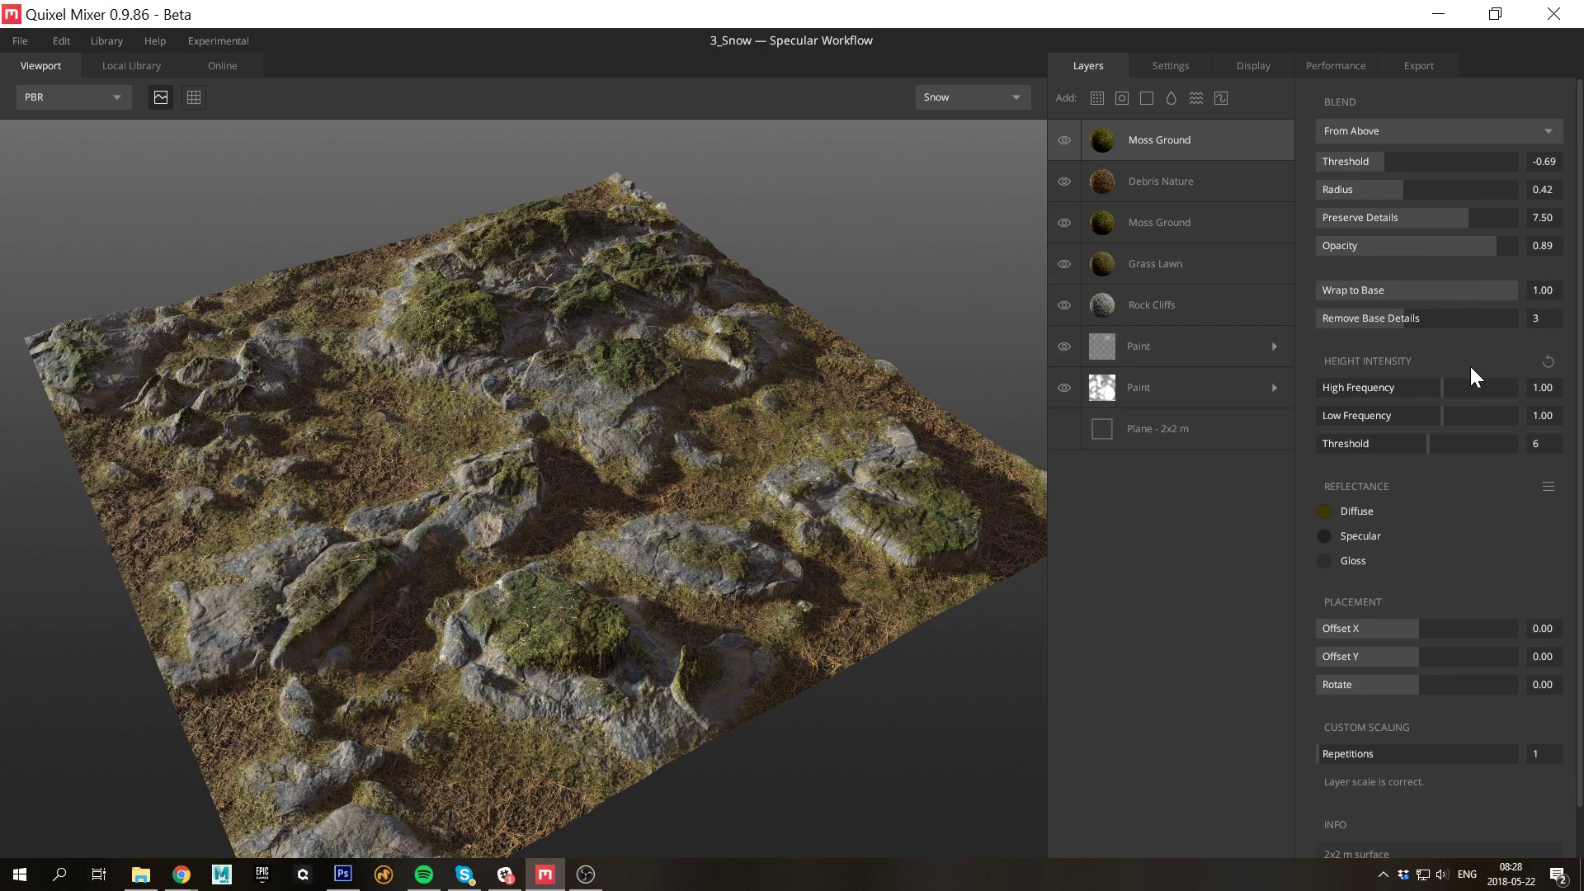
Add the Tileable Moss Patches decal from the Atlas library on top and blend it From Above
{"action": "left_click", "coordinate": [1146, 100]}
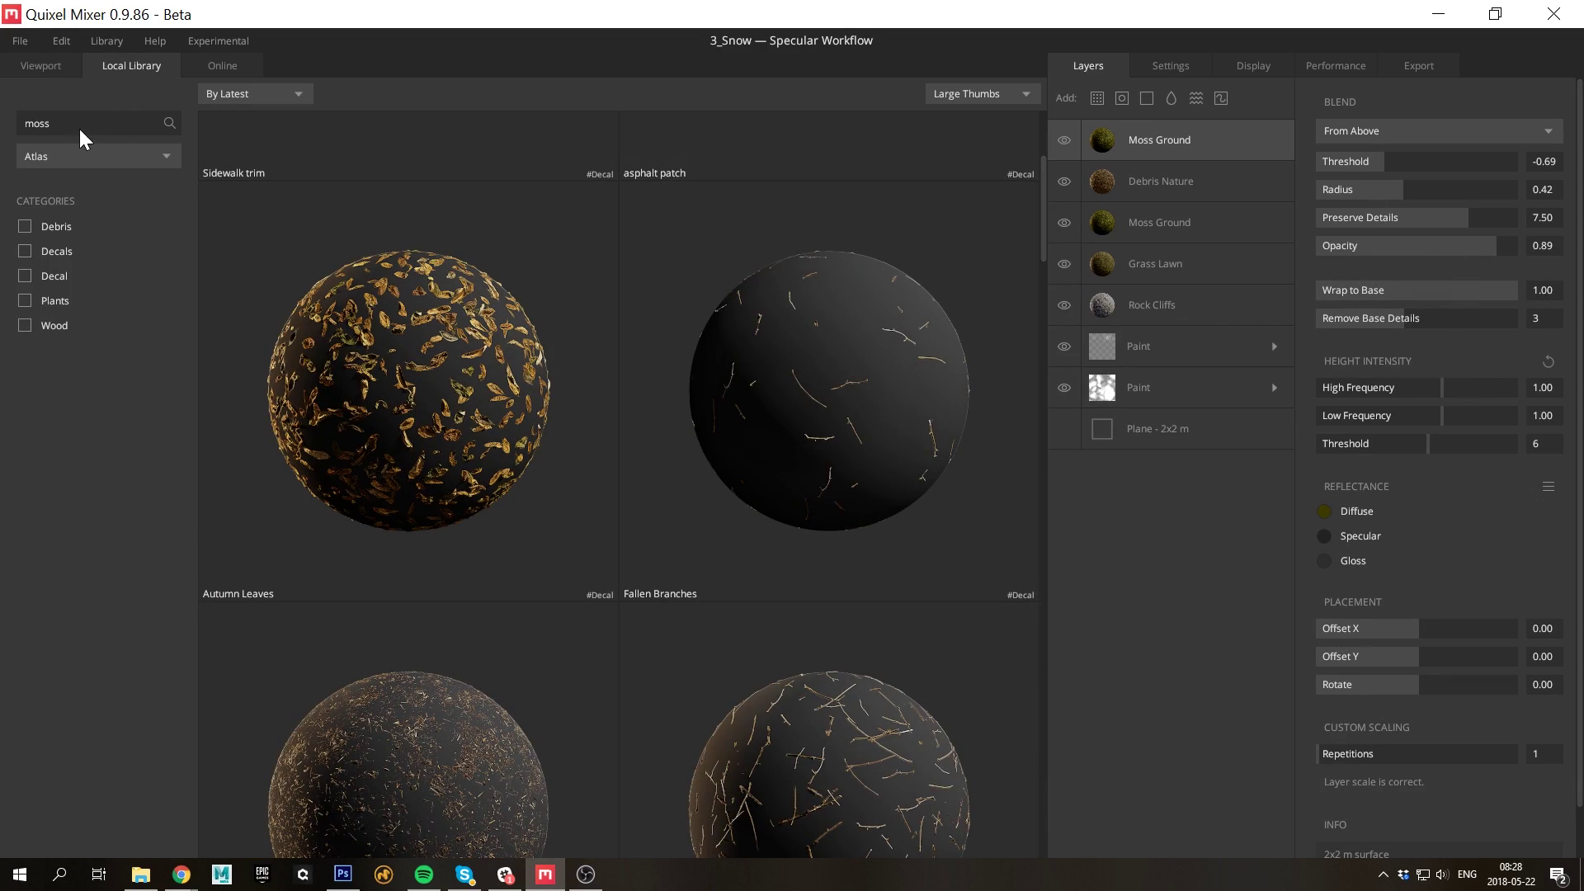
{"action": "scroll", "coordinate": [784, 478], "scroll_direction": "down", "scroll_amount": 6}
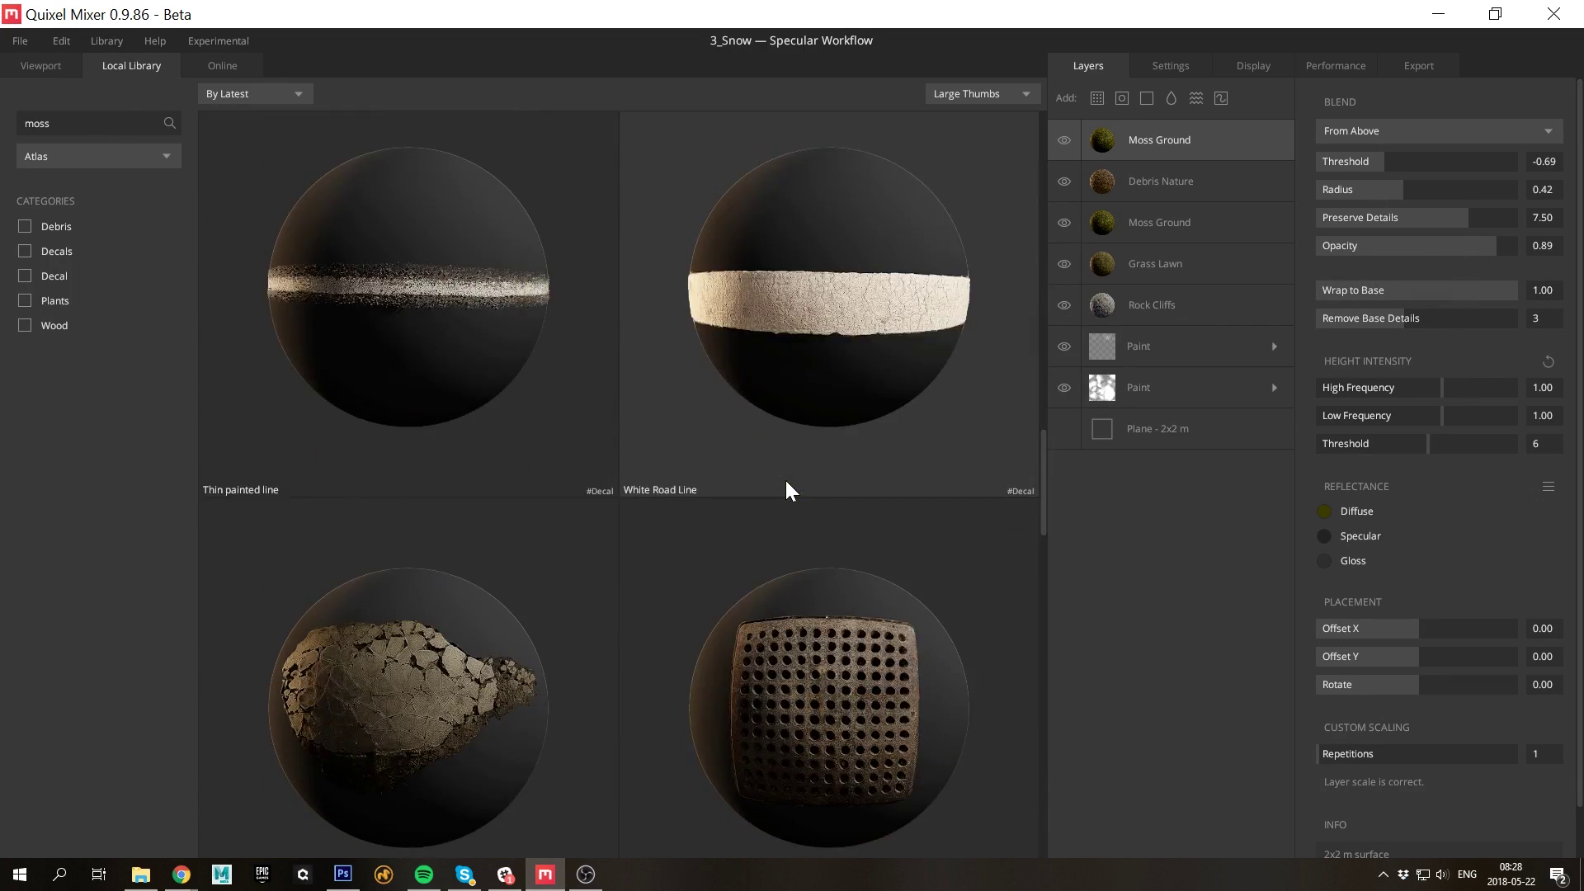
{"action": "scroll", "coordinate": [785, 478], "scroll_direction": "down", "scroll_amount": 10}
{"action": "left_click", "coordinate": [414, 342]}
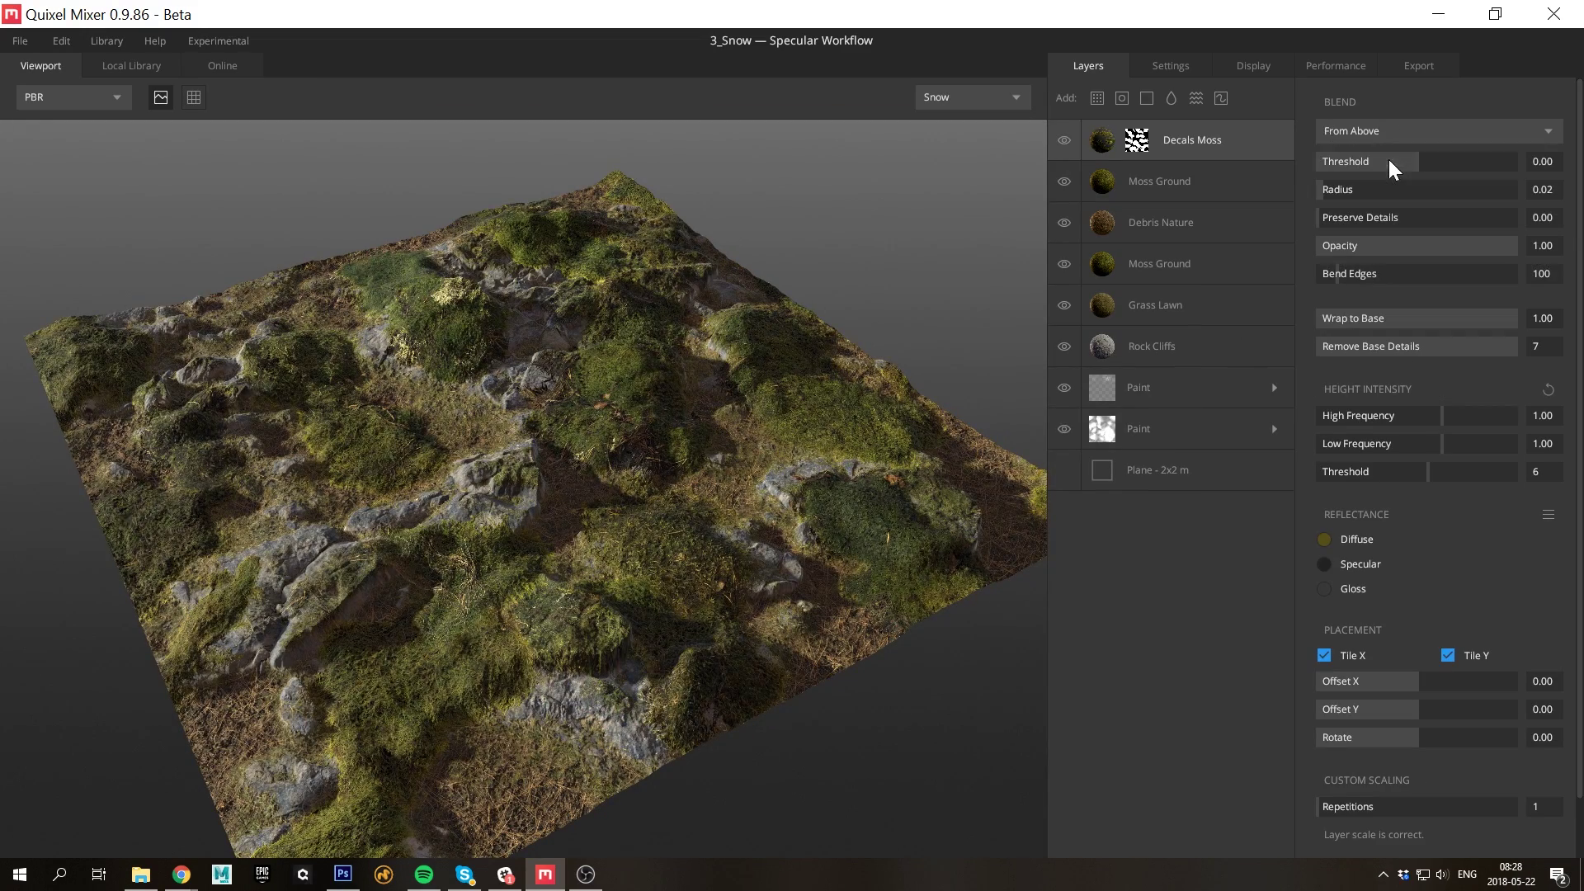
Set the Decals Moss layer's threshold to -0.42, radius to 0.17, high frequency to 1.30 and low frequency to 1.27
{"action": "left_click_drag", "start_coordinate": [1414, 159], "coordinate": [1352, 189]}
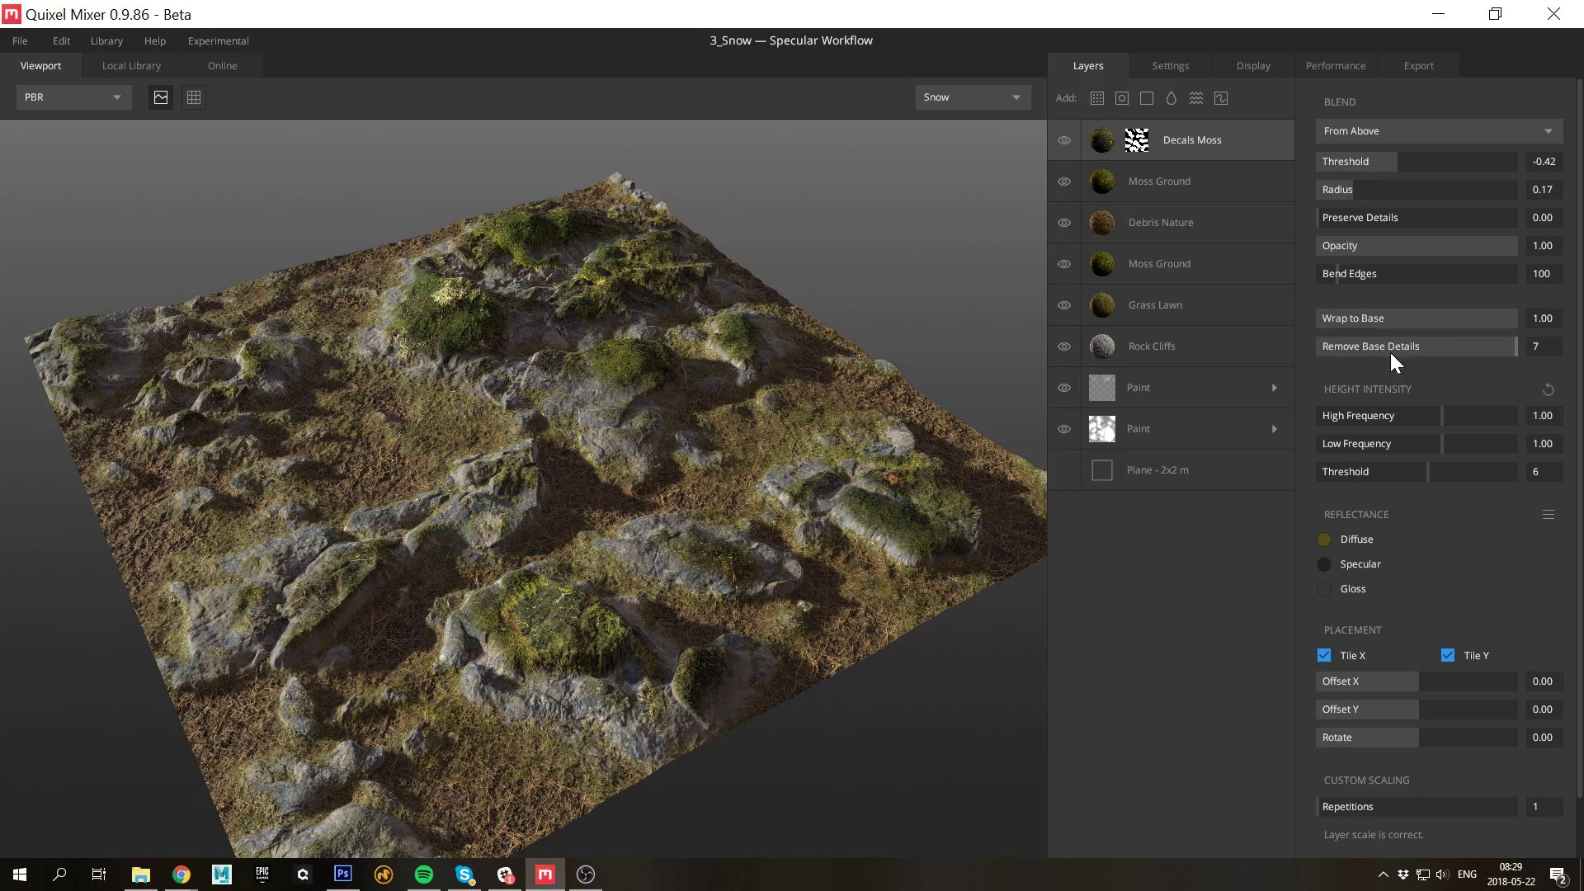
{"action": "left_click_drag", "start_coordinate": [1447, 417], "coordinate": [1450, 419]}
{"action": "left_click", "coordinate": [1449, 446]}
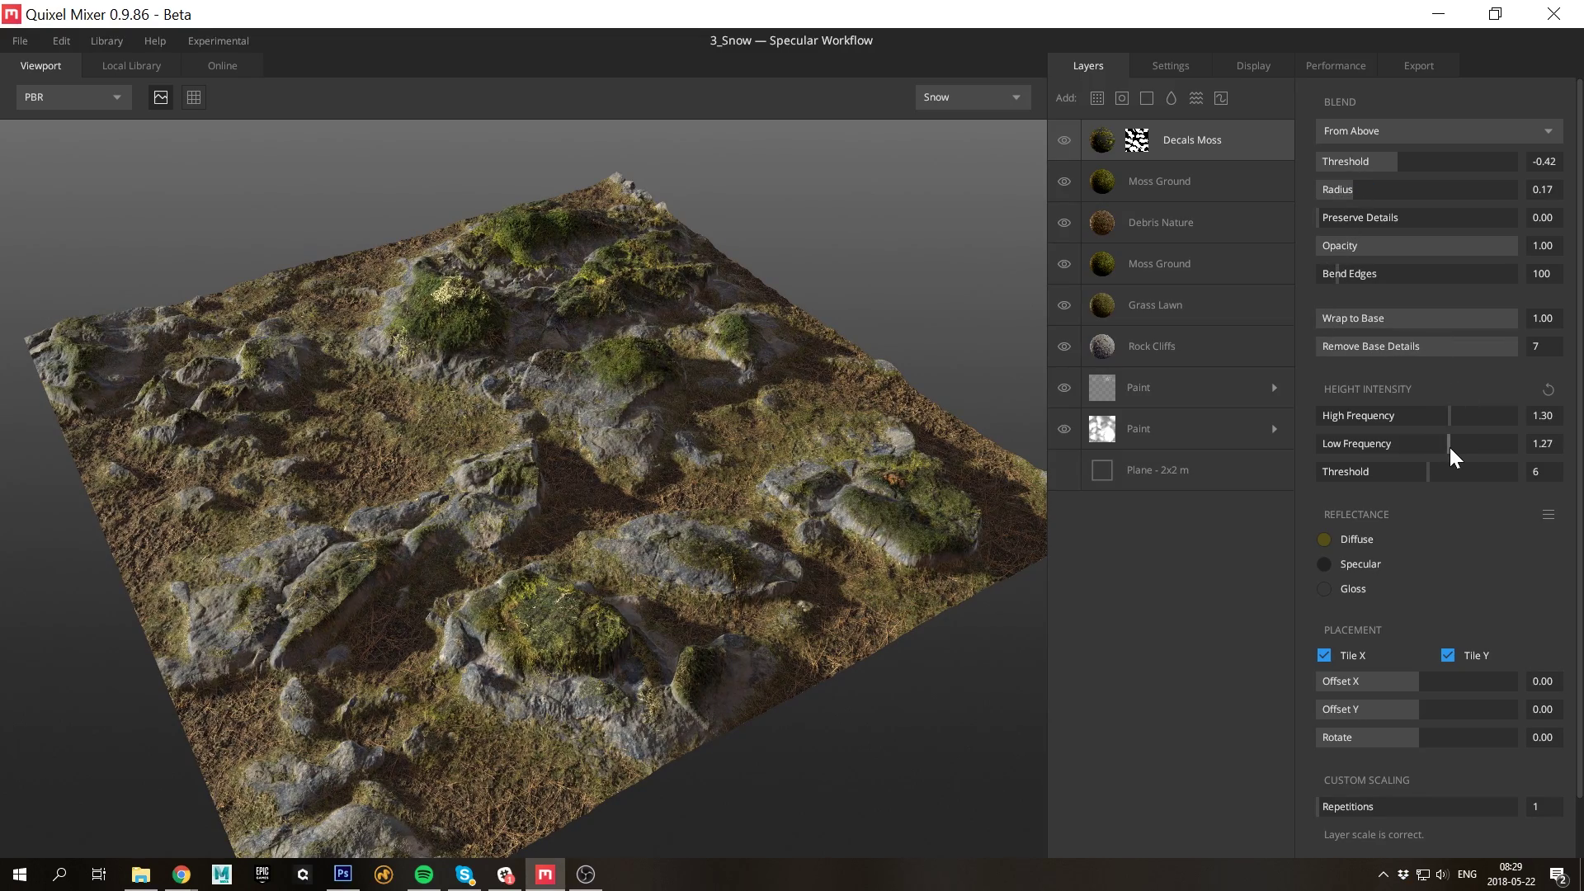
Reposition Decals Moss with Offset X 0.03, Offset Y -0.10 and Rotate 1.00, and set its threshold to -0.29
{"action": "left_click", "coordinate": [1405, 680]}
{"action": "left_click", "coordinate": [1394, 708]}
{"action": "left_click", "coordinate": [1422, 678]}
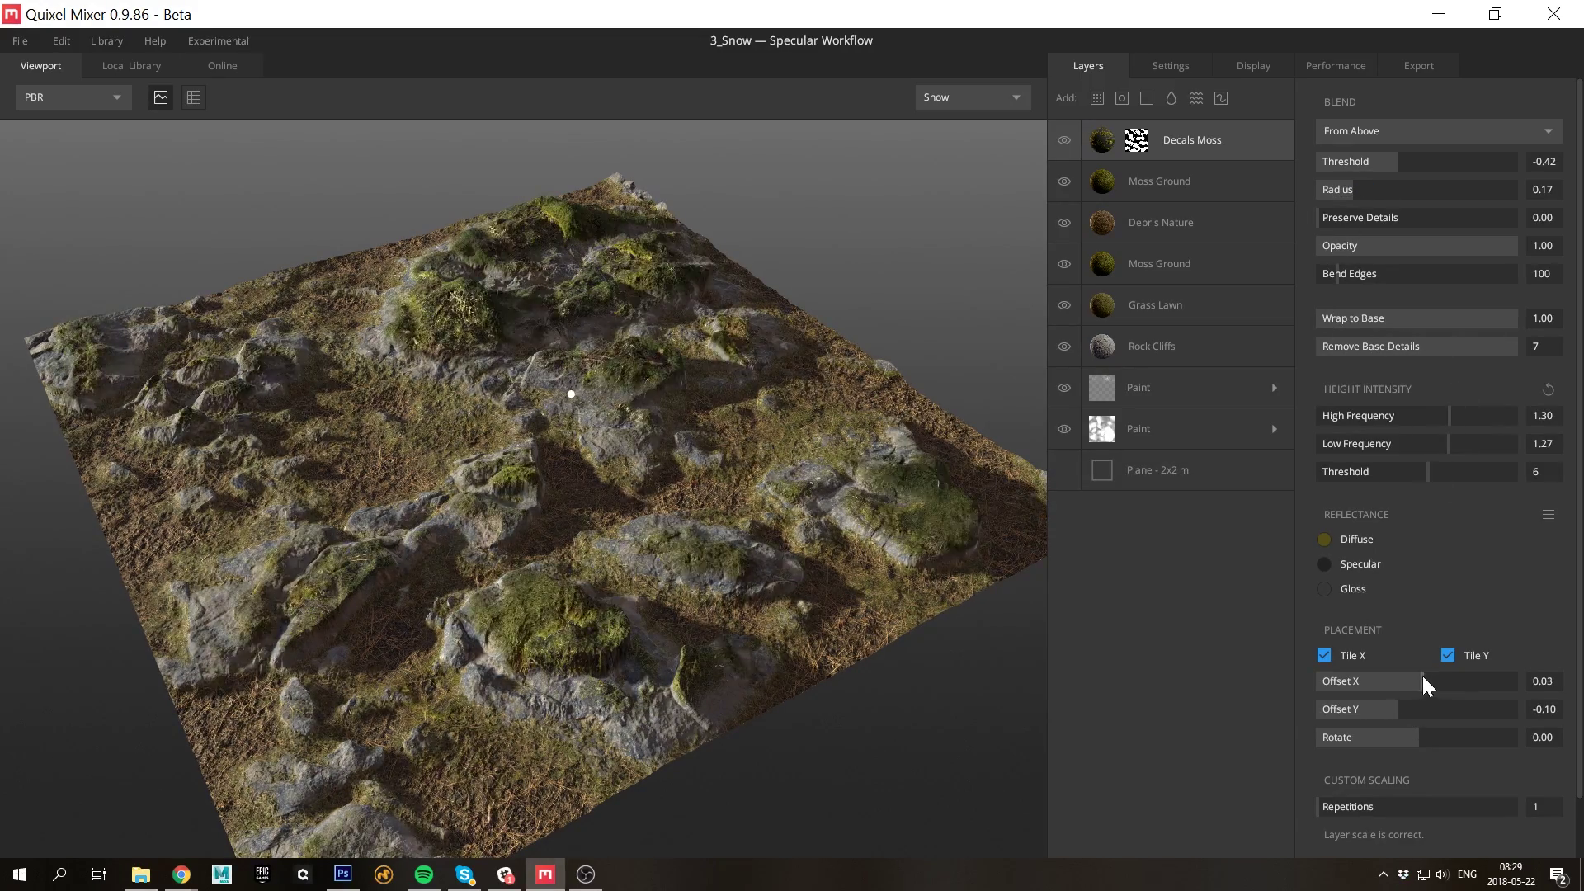
{"action": "left_click", "coordinate": [1403, 161]}
{"action": "left_click", "coordinate": [1460, 740]}
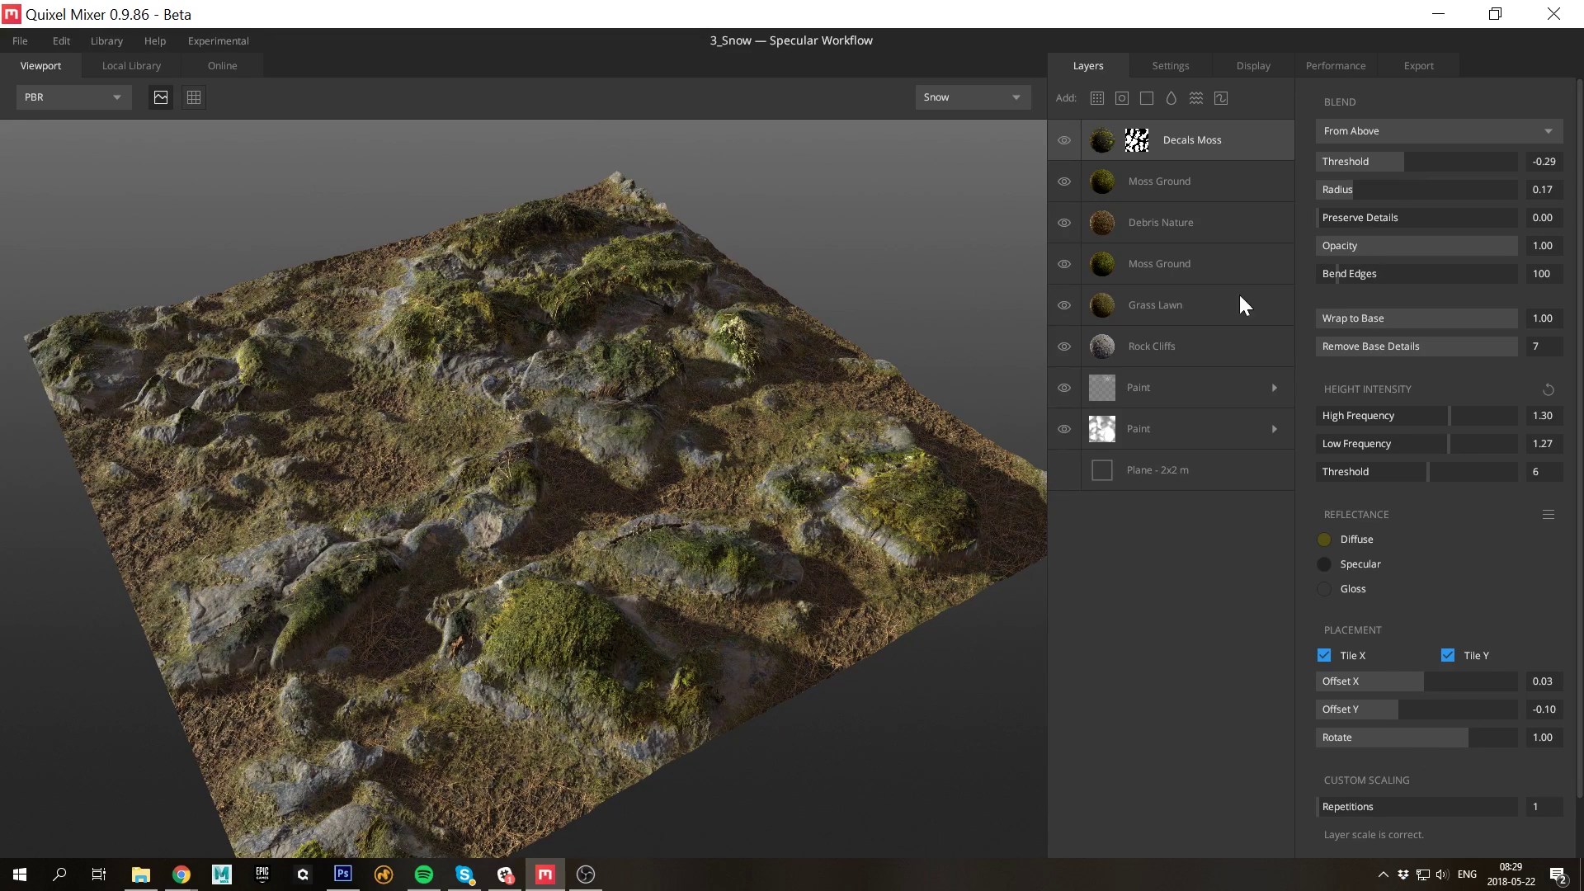
Set the Debris Nature layer's threshold to 0.17 and its radius to 0.00
{"action": "left_click", "coordinate": [1221, 222]}
{"action": "left_click", "coordinate": [1426, 161]}
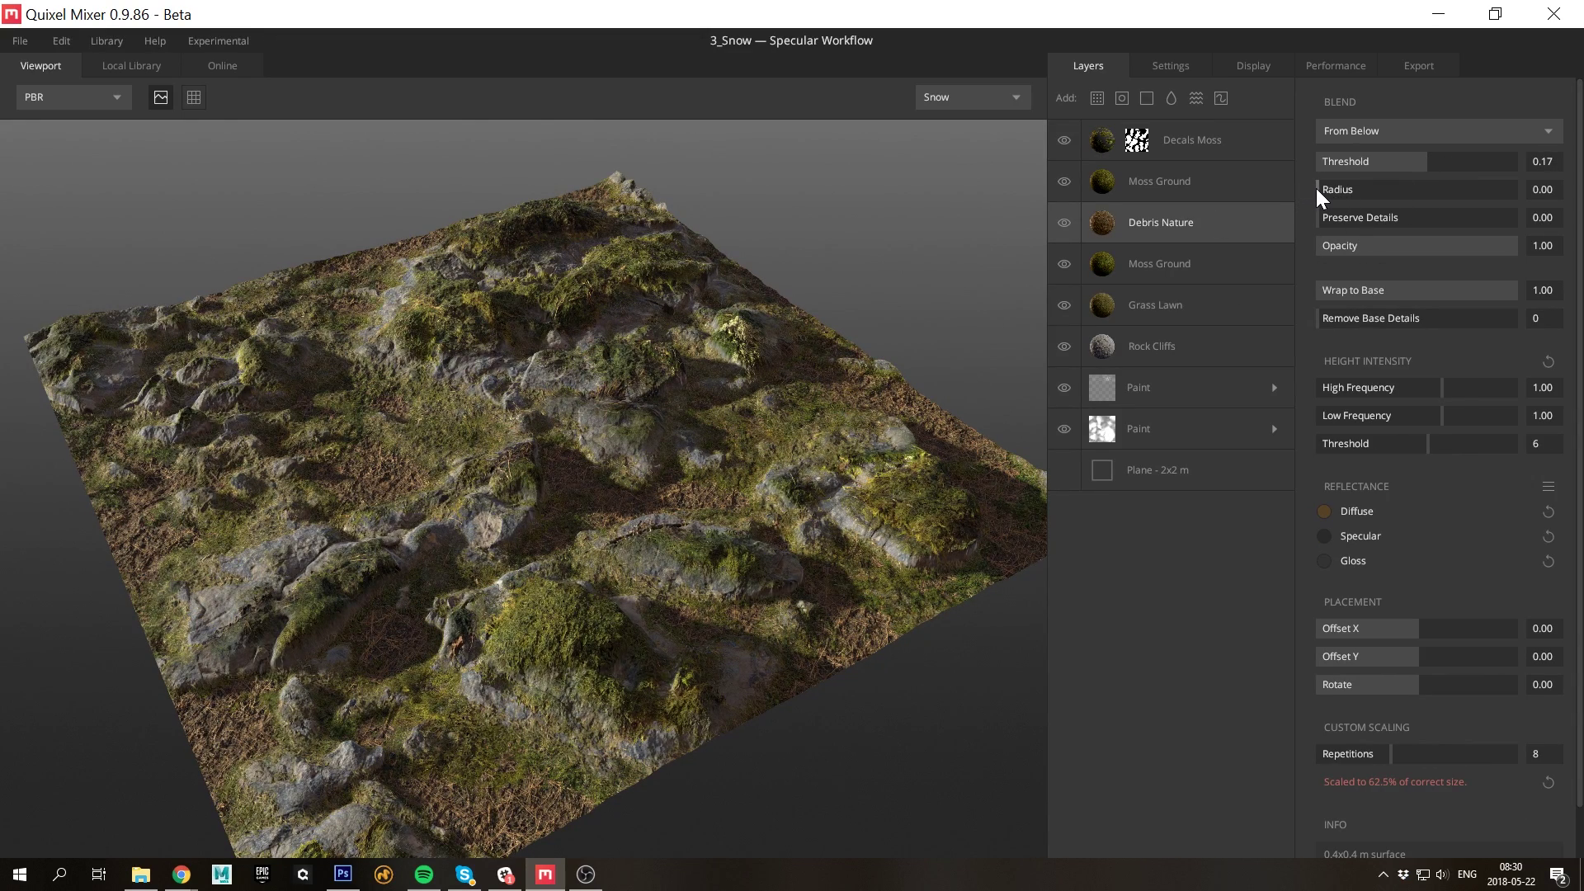
Add the denser Fallen Branches decal, beside Forest Floor Mulch in the library, above the Decals Moss layer
{"action": "left_click", "coordinate": [1196, 138]}
{"action": "left_click", "coordinate": [1123, 97]}
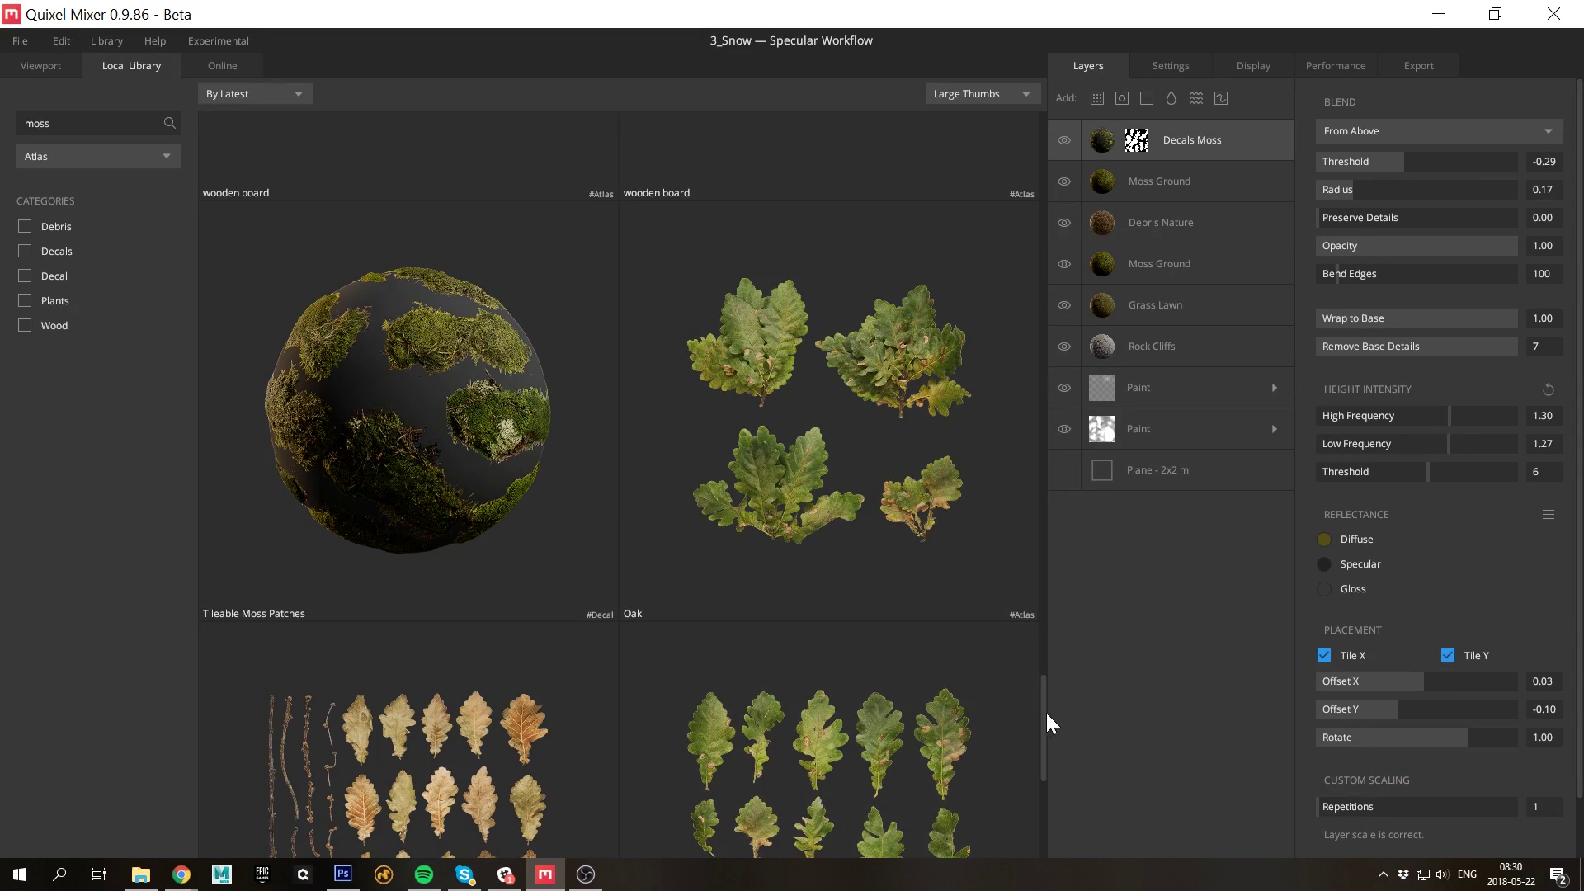
{"action": "left_click_drag", "start_coordinate": [1046, 714], "coordinate": [1043, 208]}
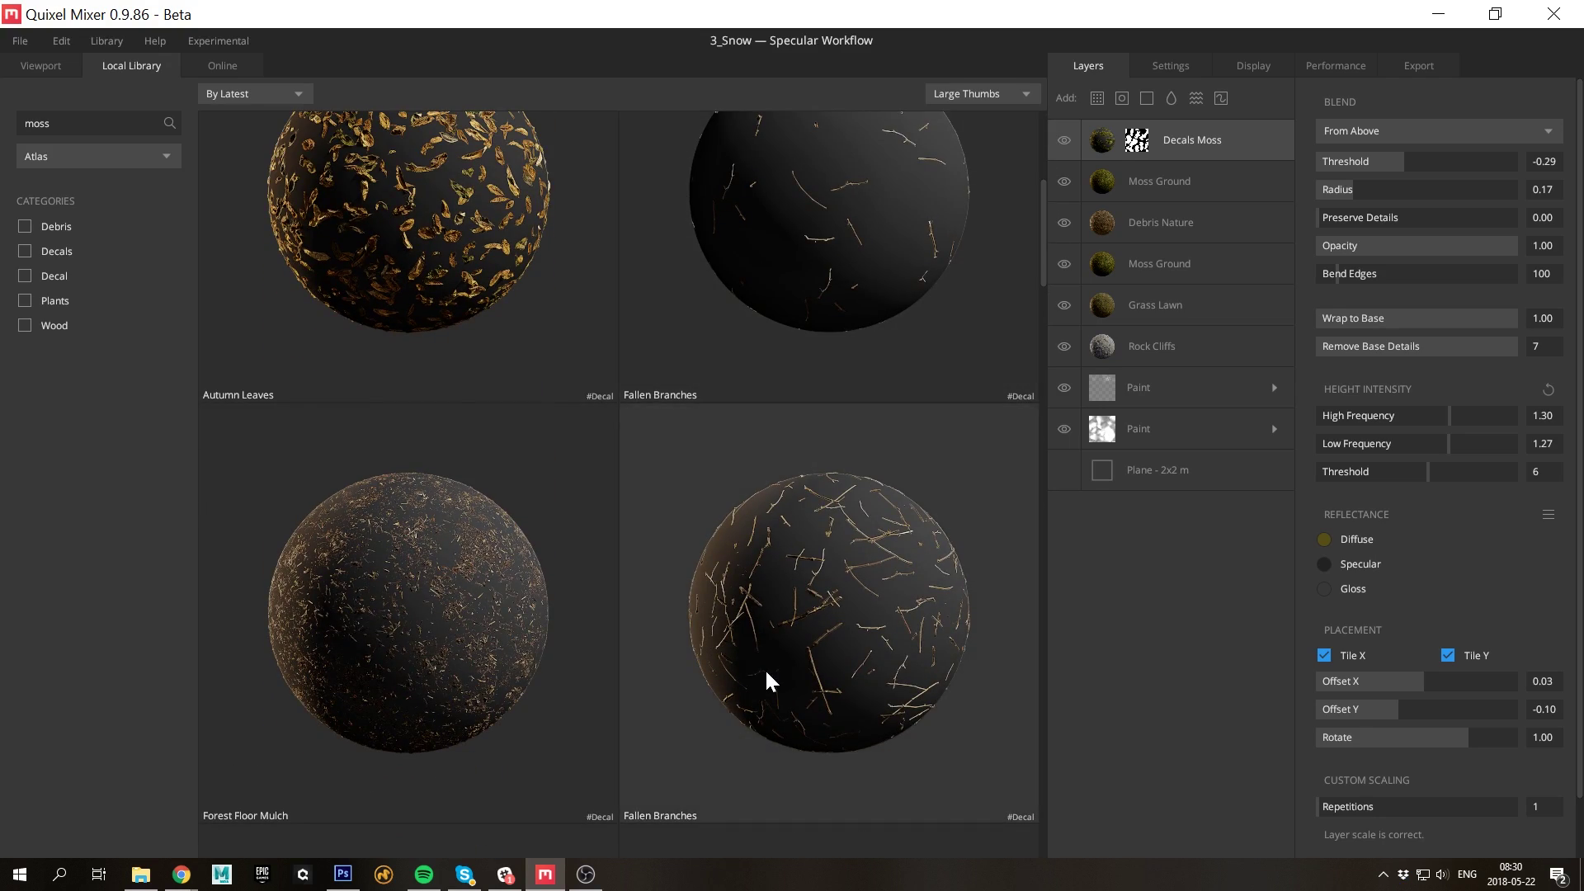
{"action": "left_click", "coordinate": [767, 677]}
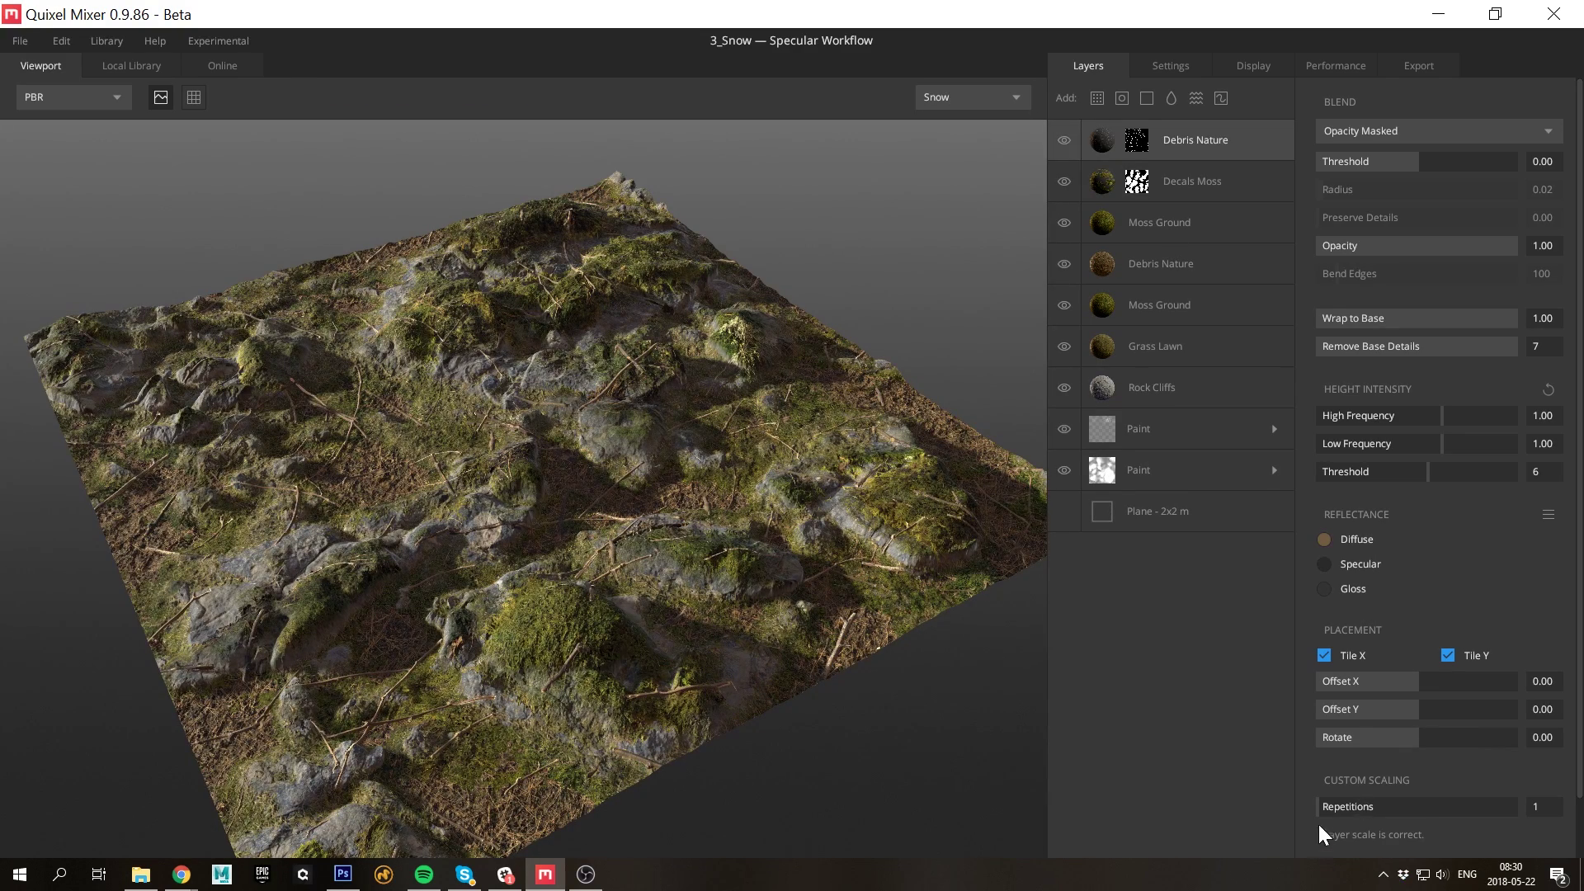
Set the fallen branches layer to 4 repetitions and blend it From Below with threshold 0.21
{"action": "left_click_drag", "start_coordinate": [1320, 808], "coordinate": [1360, 804]}
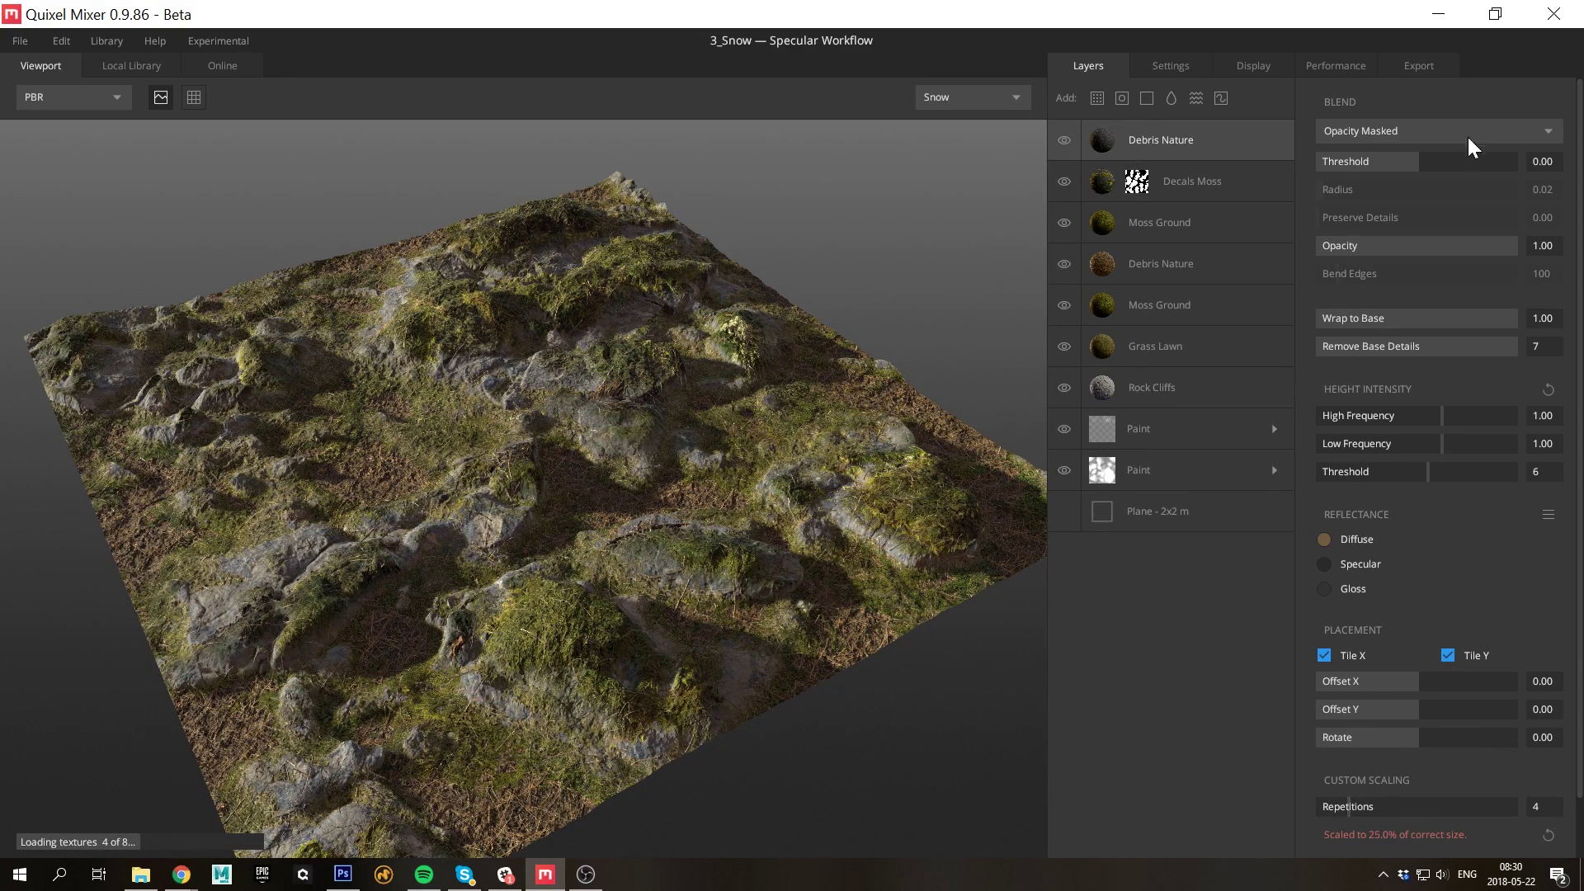
{"action": "left_click", "coordinate": [1443, 129]}
{"action": "left_click", "coordinate": [1415, 179]}
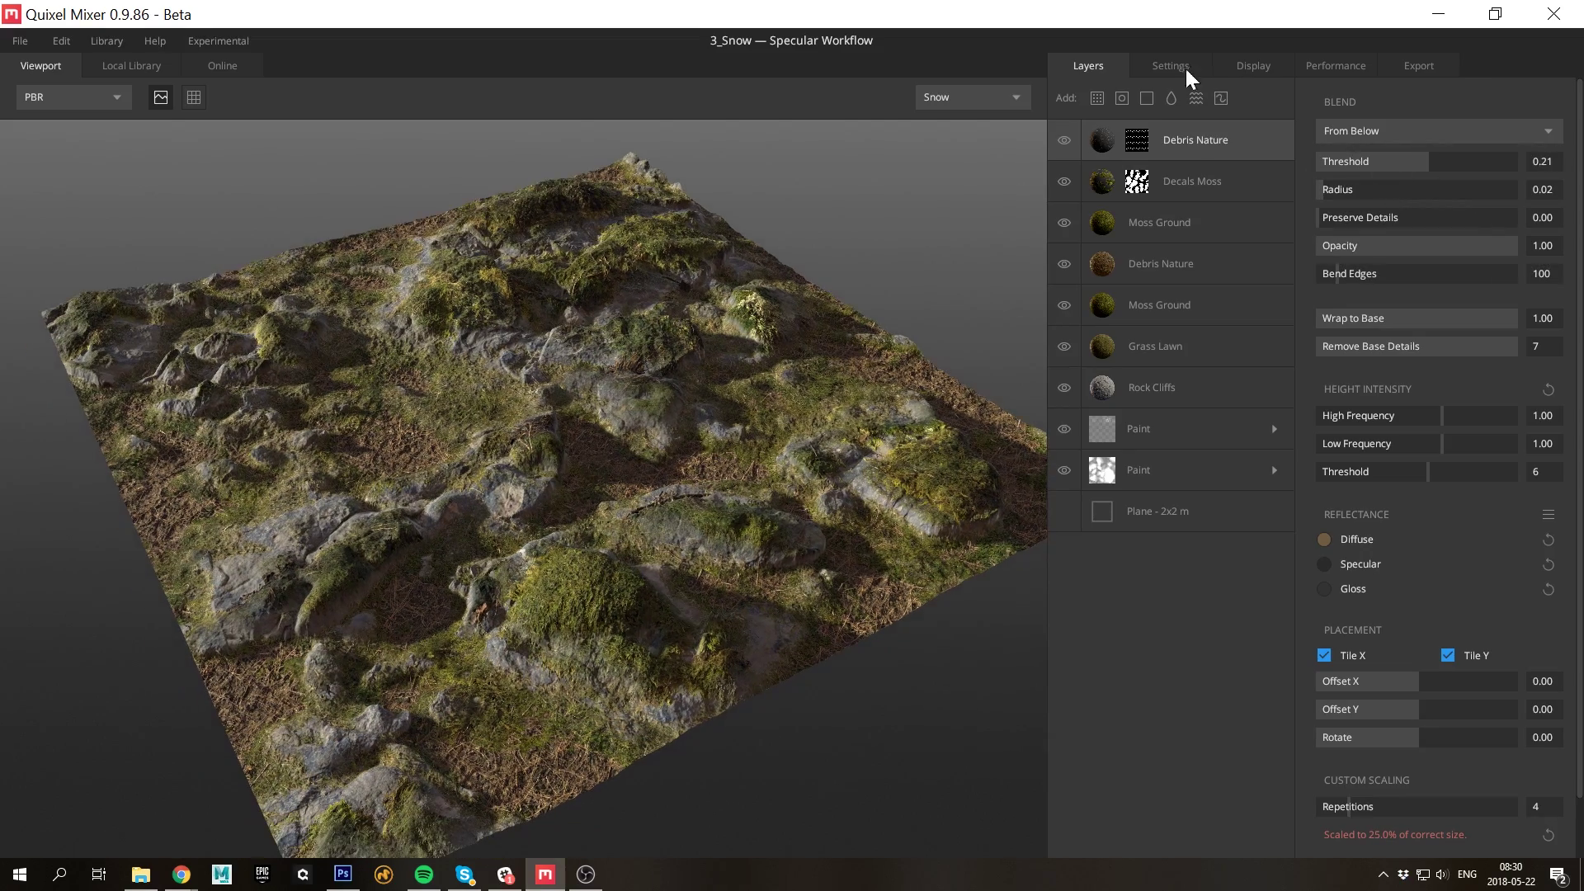
Light the scene with the Desert environment at intensity 1.04 and light rotation 159, and preview the material tiled
{"action": "left_click", "coordinate": [960, 145]}
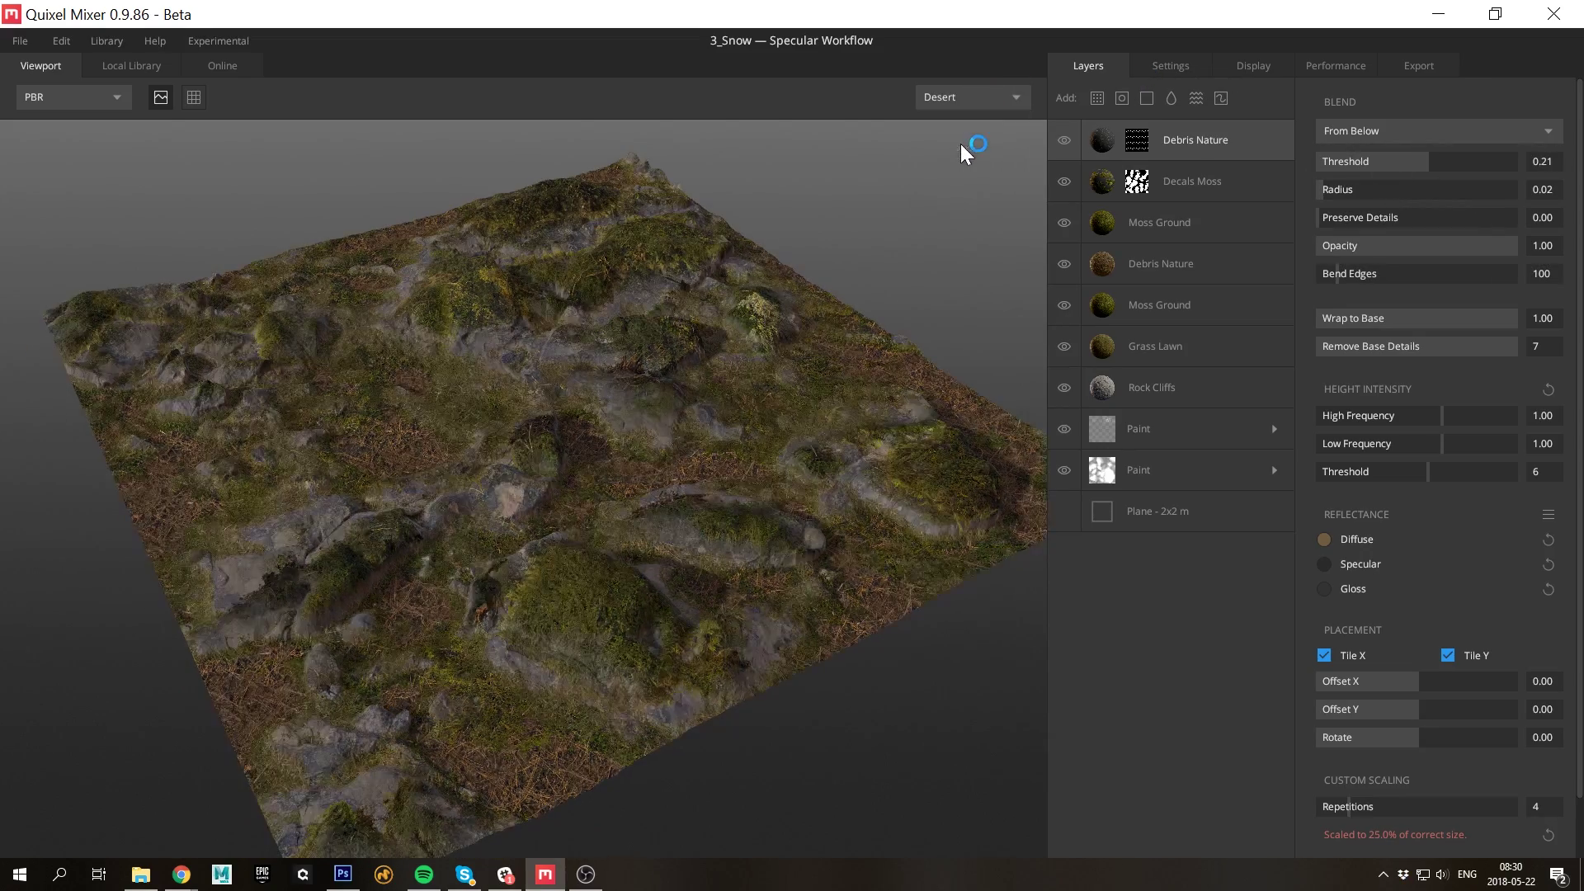
{"action": "left_click", "coordinate": [1249, 67]}
{"action": "left_click", "coordinate": [1270, 181]}
{"action": "right_click_drag", "start_coordinate": [545, 312], "coordinate": [627, 299], "text": "shift"}
{"action": "key", "text": "t"}
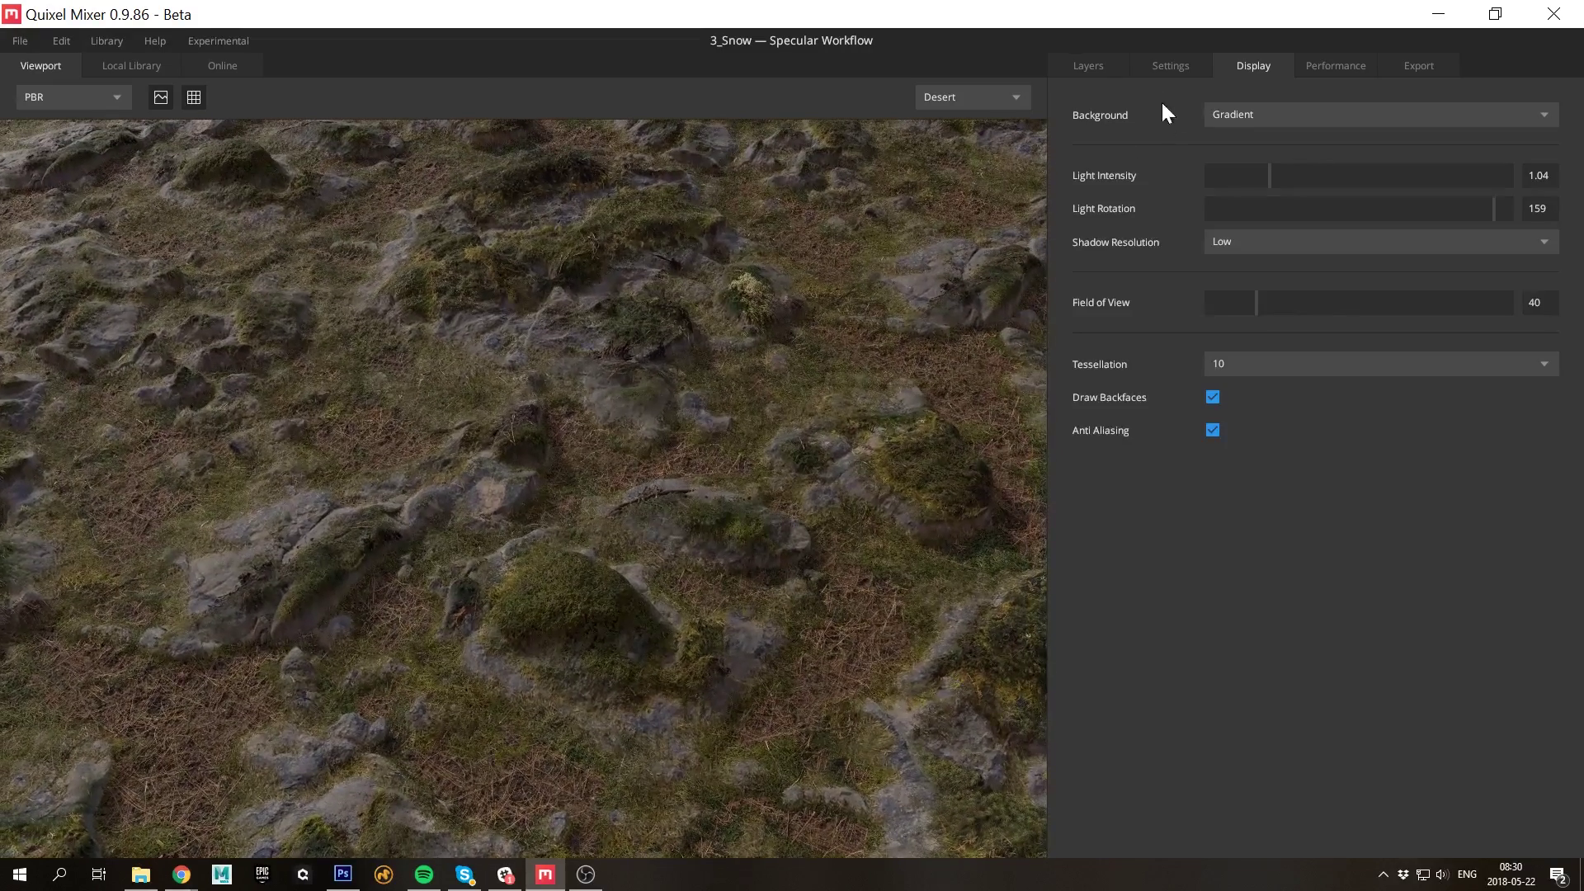
Set the lower Paint layer's displacement strength to 8.71, and select the Displacement channel of the upper Paint layer
{"action": "left_click", "coordinate": [1088, 66]}
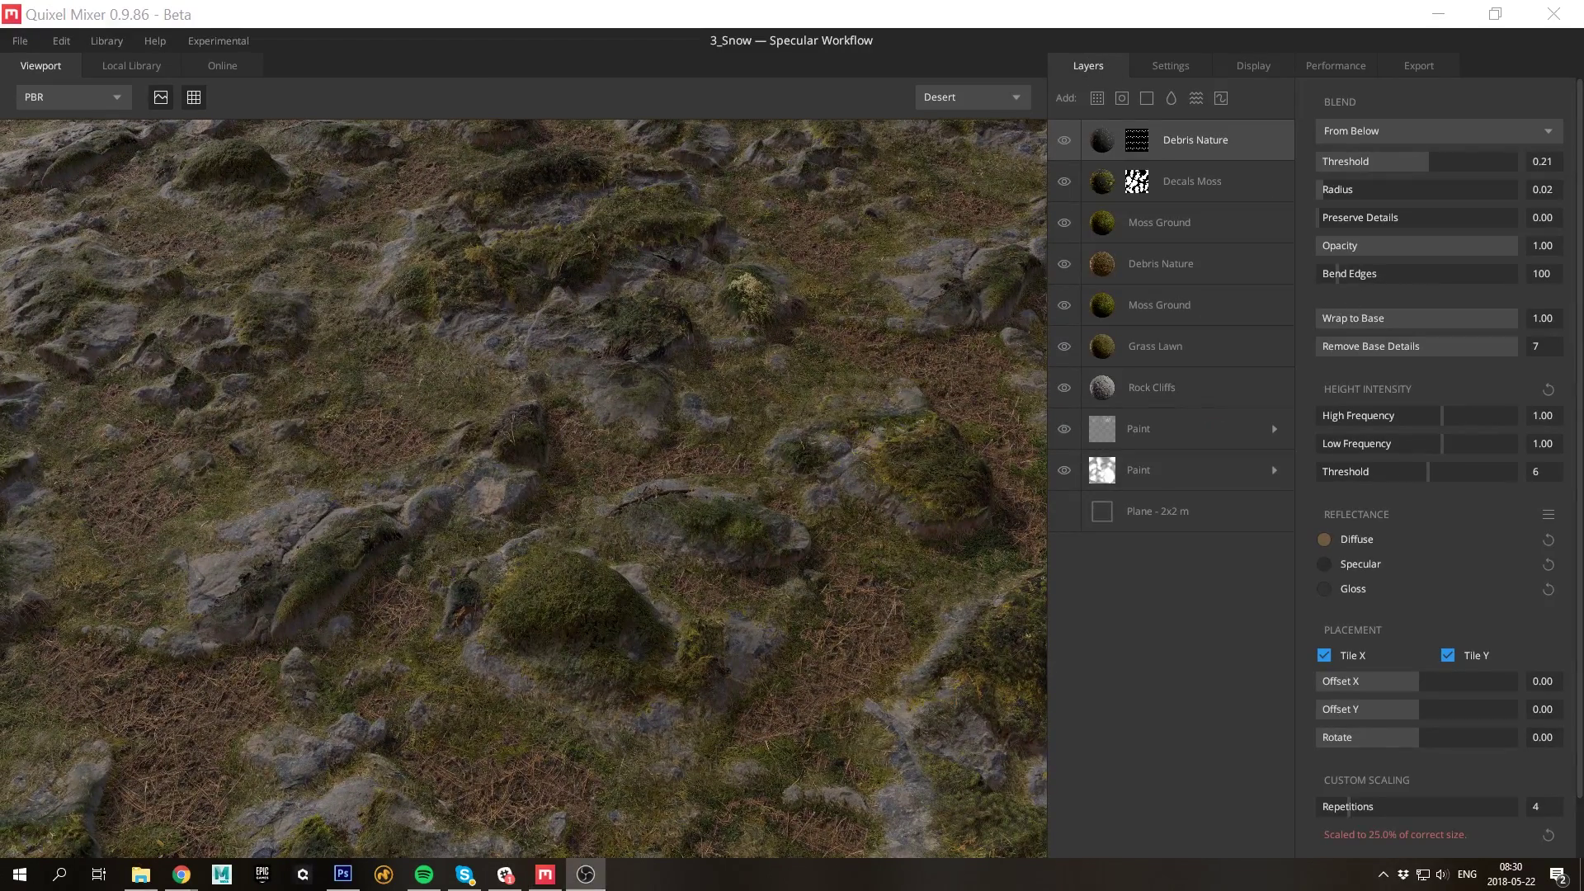
{"action": "left_click", "coordinate": [1205, 472]}
{"action": "left_click", "coordinate": [1275, 470]}
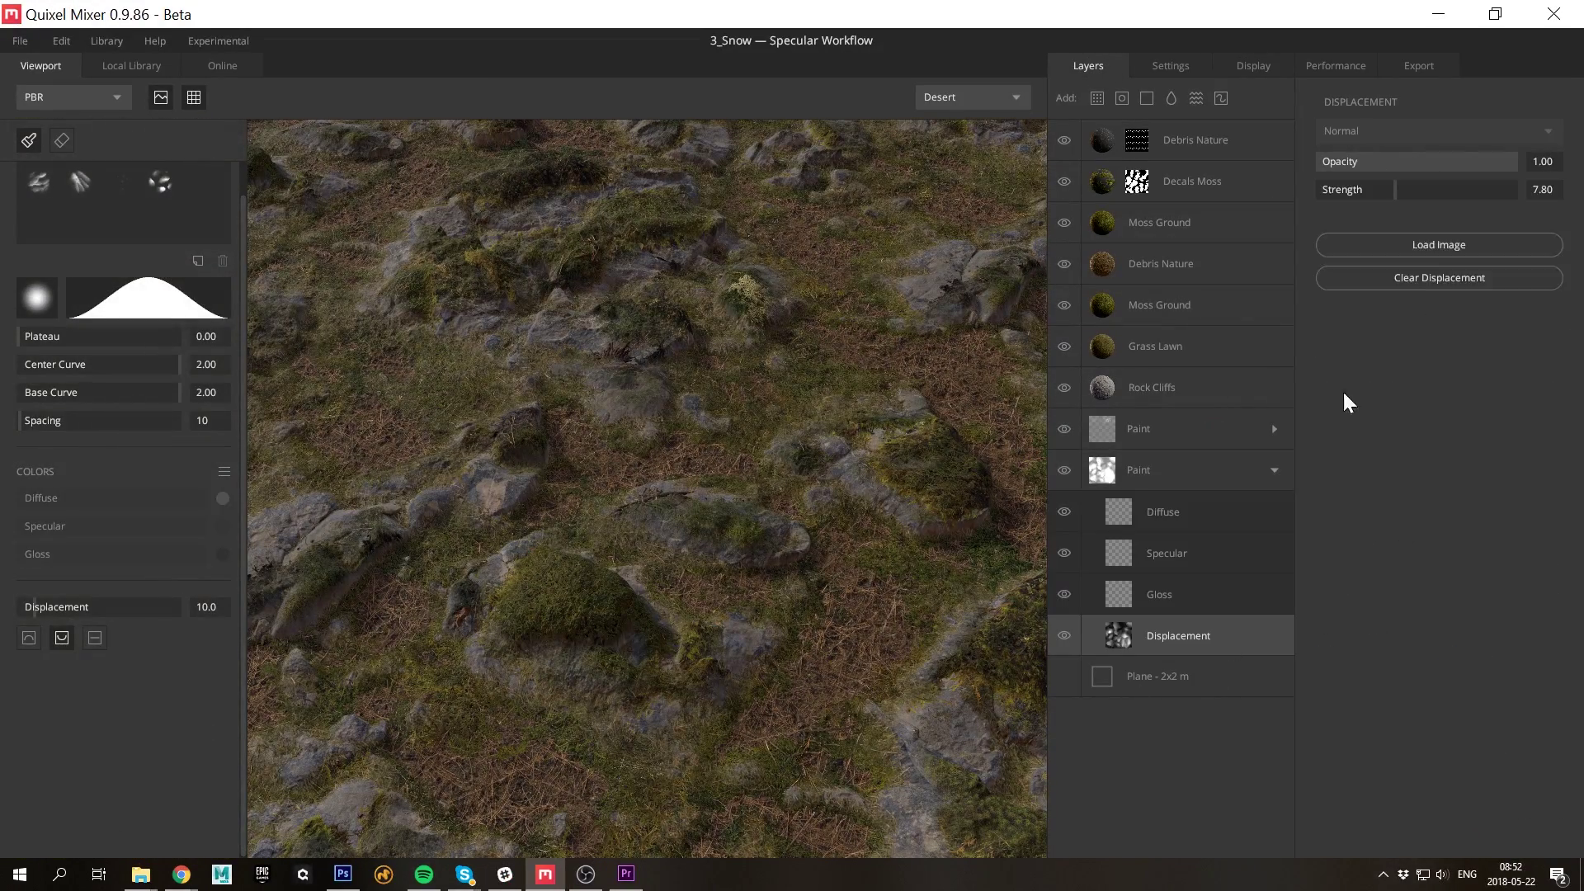
{"action": "mouse_move", "coordinate": [1403, 189]}
{"action": "left_mouse_down"}
{"action": "mouse_move", "coordinate": [1438, 173]}
{"action": "mouse_move", "coordinate": [1403, 167]}
{"action": "left_mouse_up"}
{"action": "left_click", "coordinate": [1274, 429]}
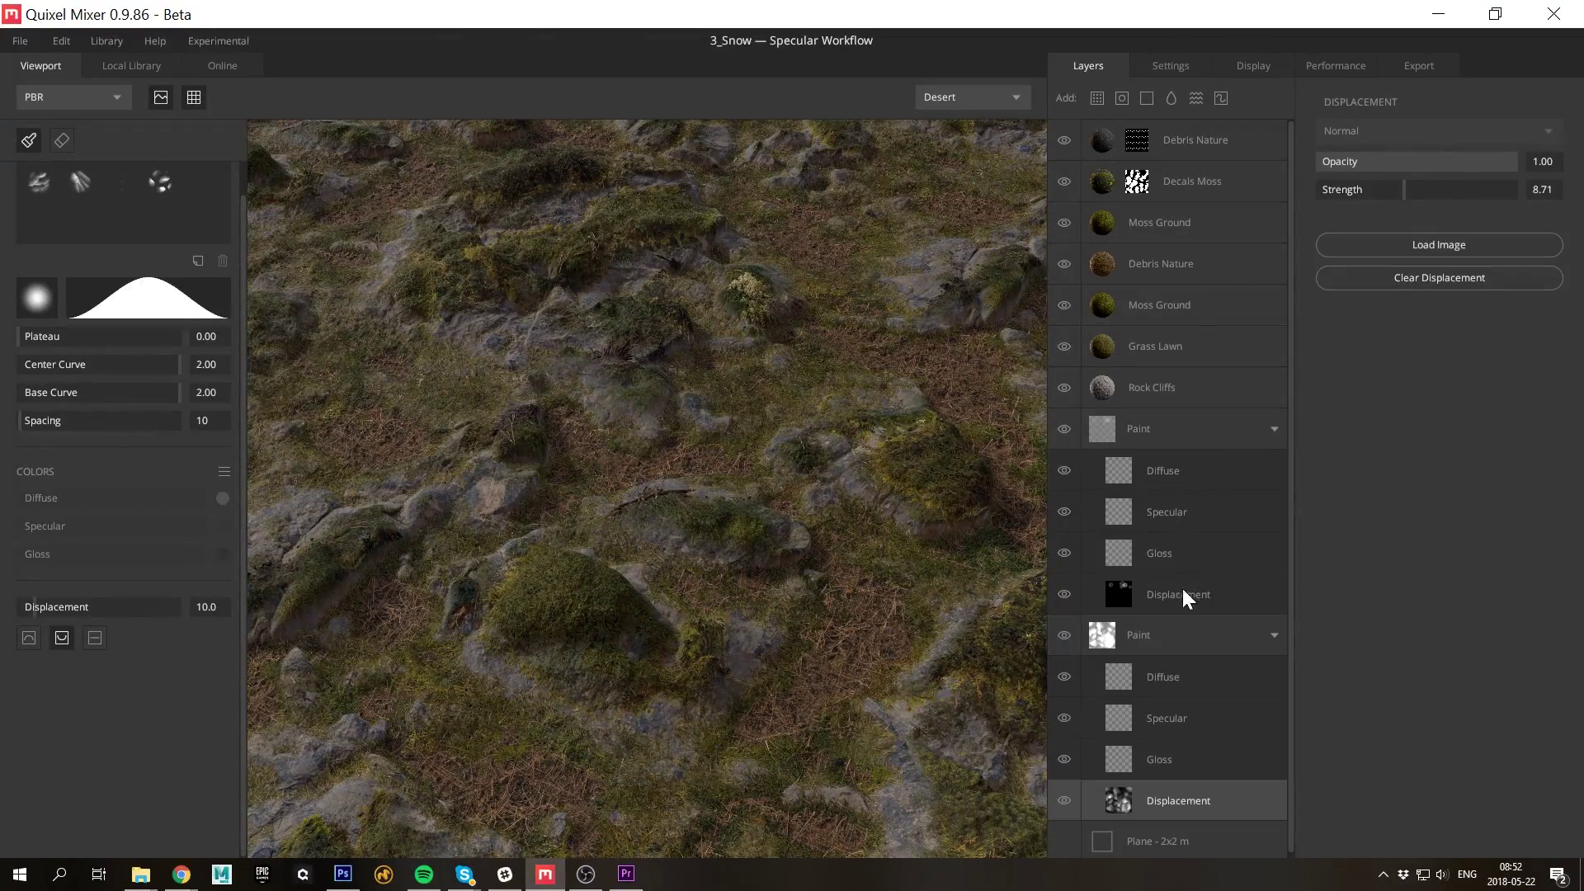
{"action": "left_click", "coordinate": [1185, 594]}
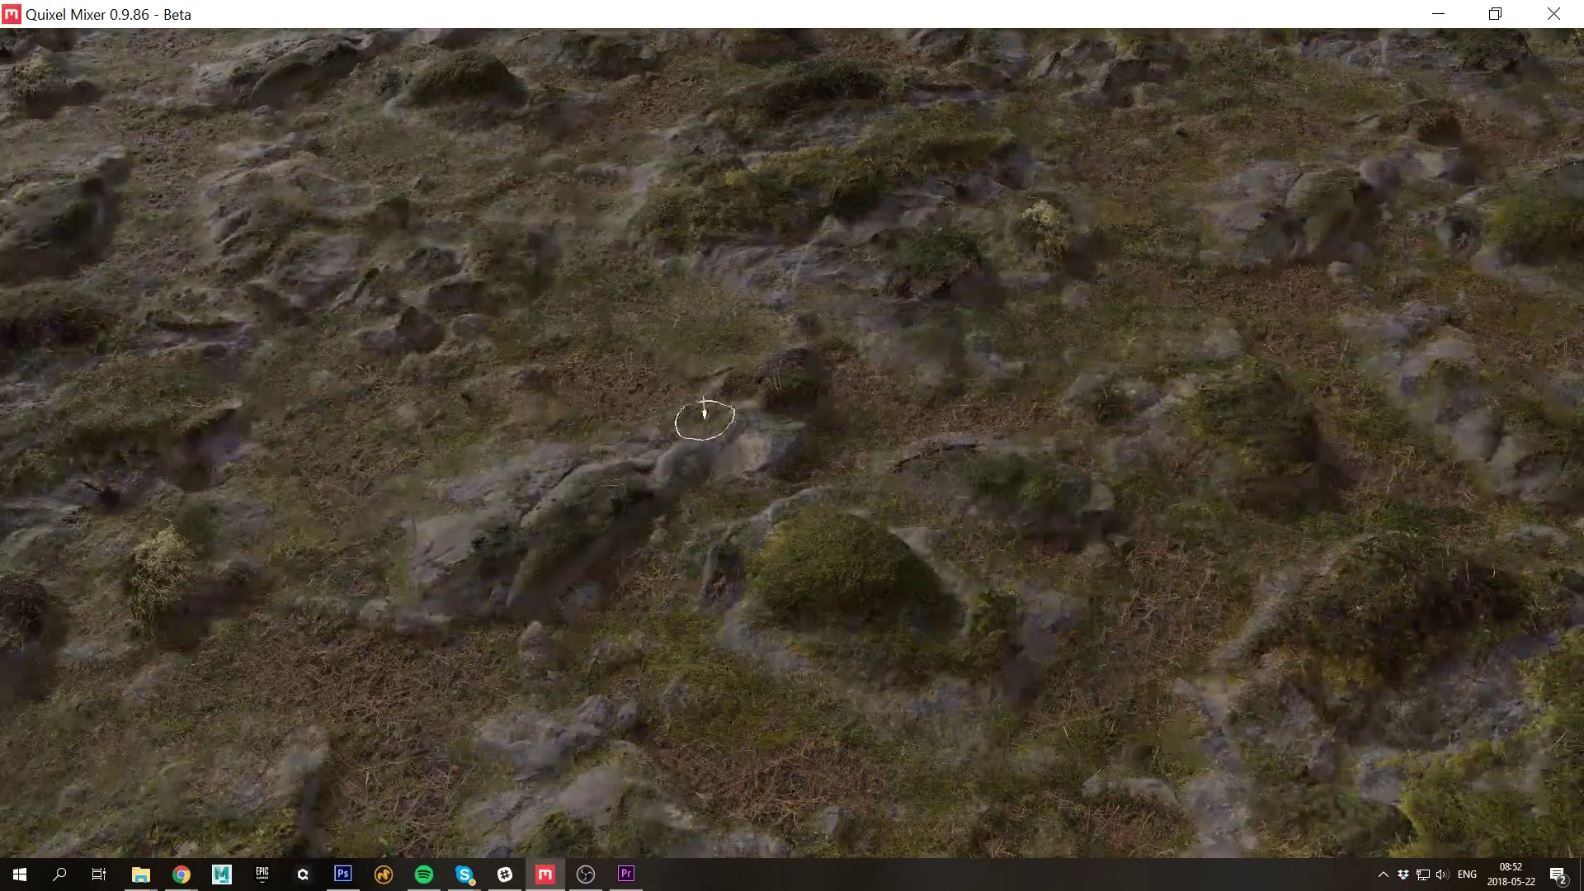